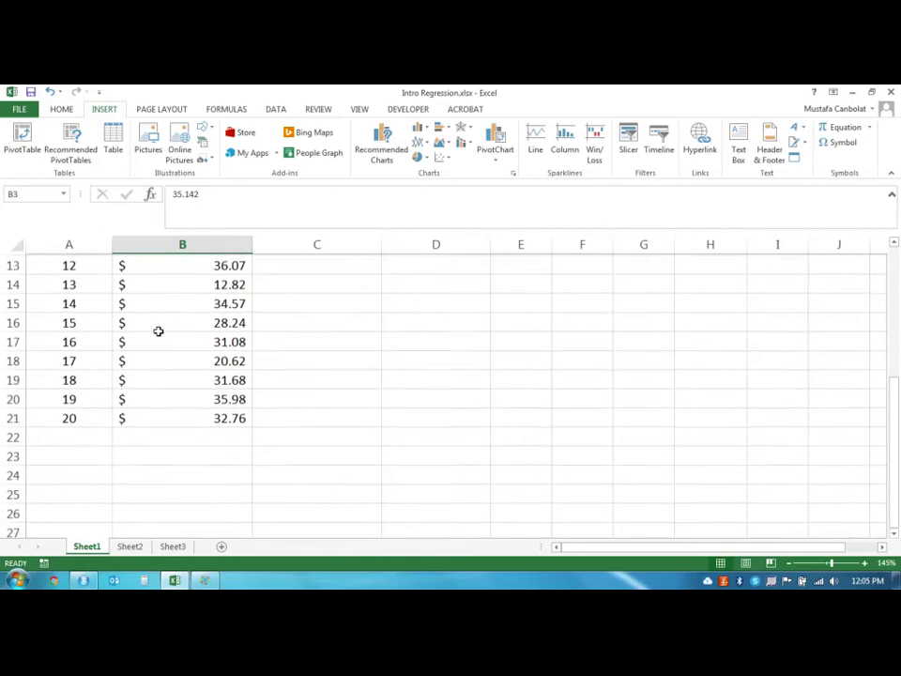
# Step: Insert an empty column B between Franchisee ID and Sales
pyautogui.scroll(4, 157, 331)
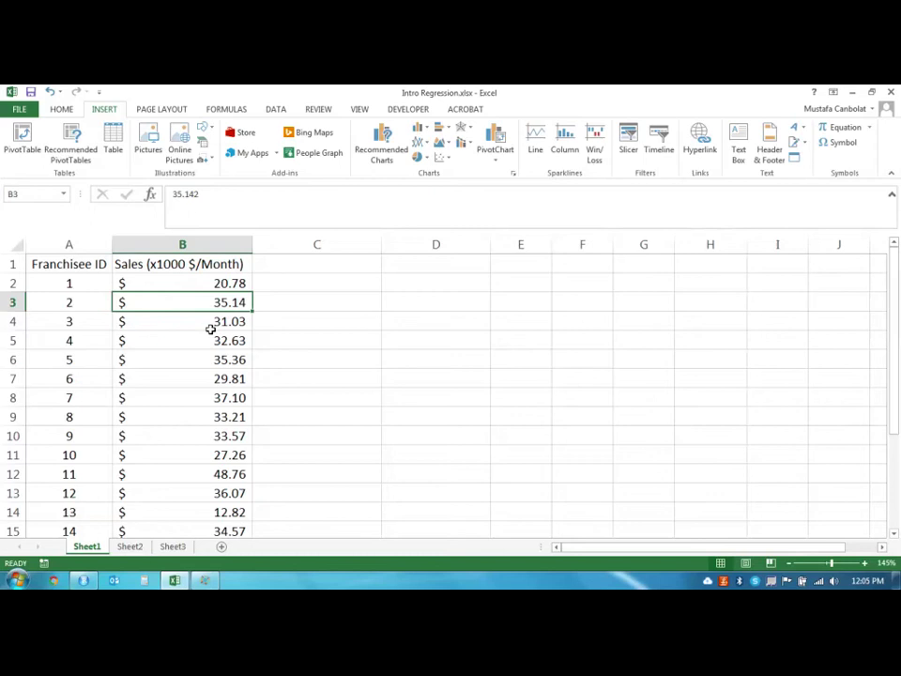
pyautogui.scroll(-2, 210, 328)
pyautogui.scroll(2, 209, 327)
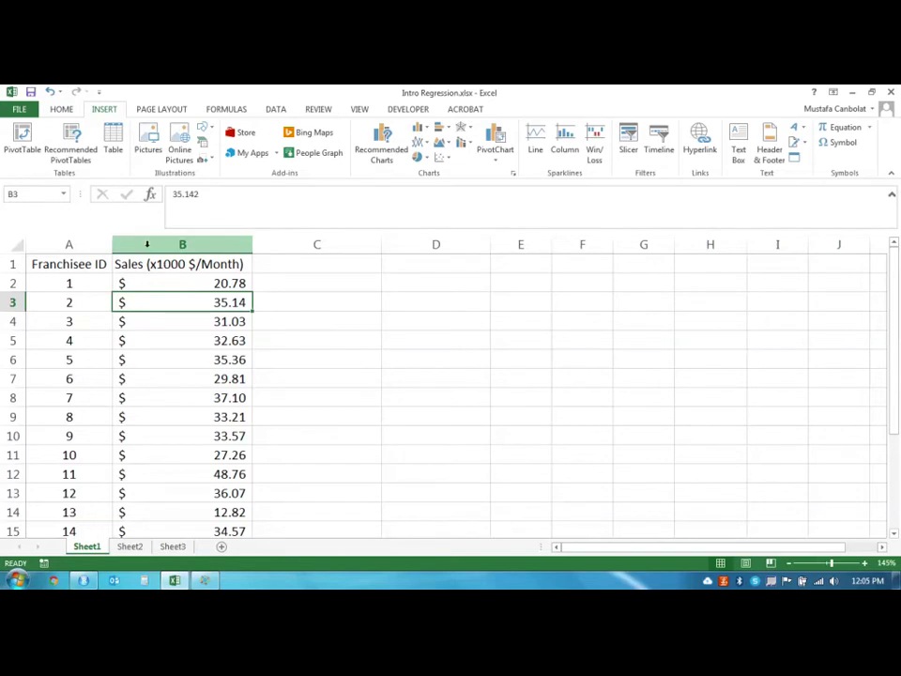
pyautogui.click(147, 245)
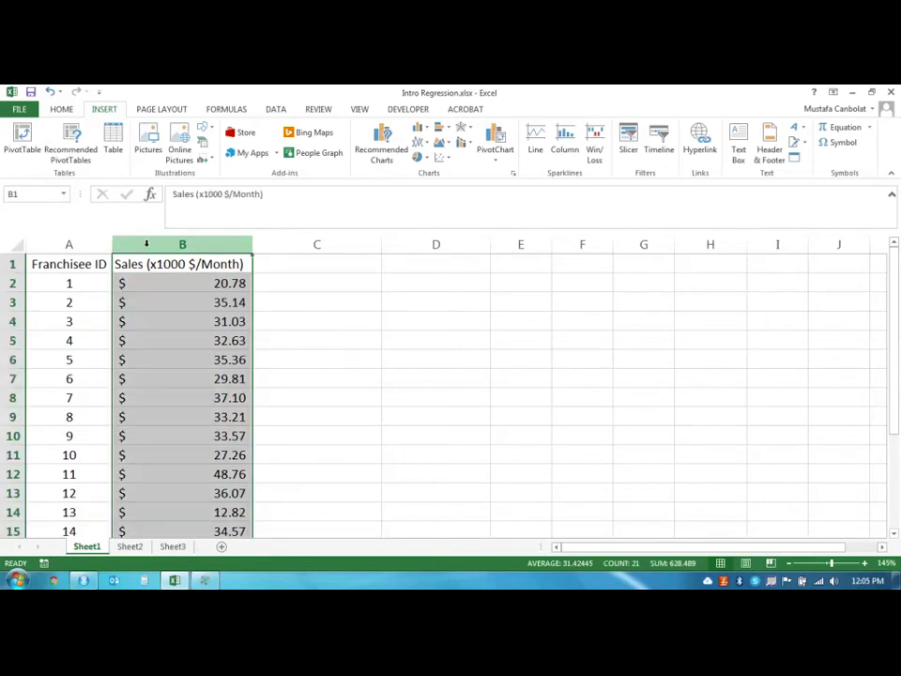
pyautogui.rightClick(147, 245)
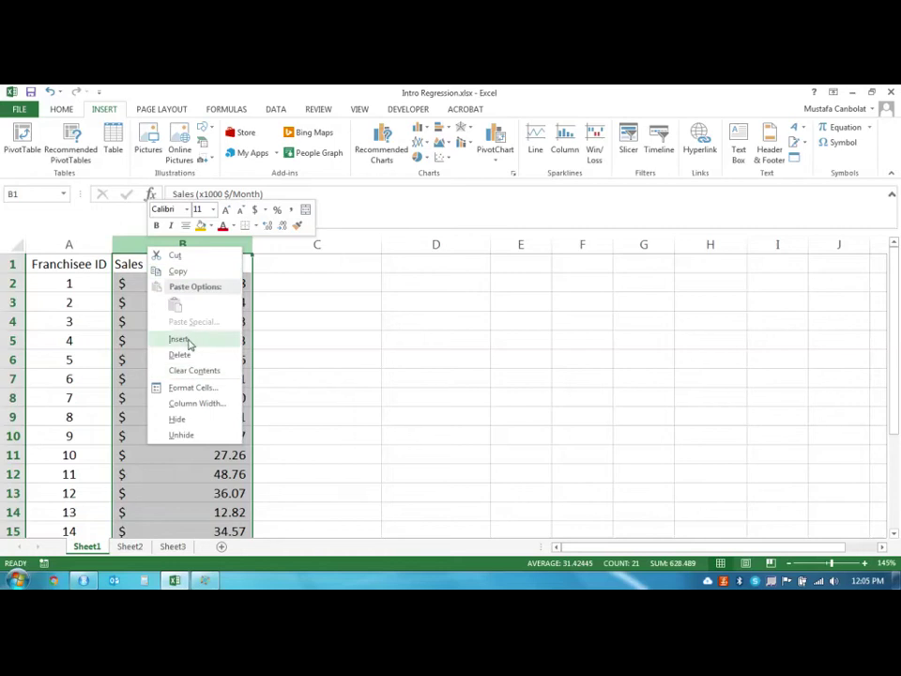
pyautogui.click(195, 345)
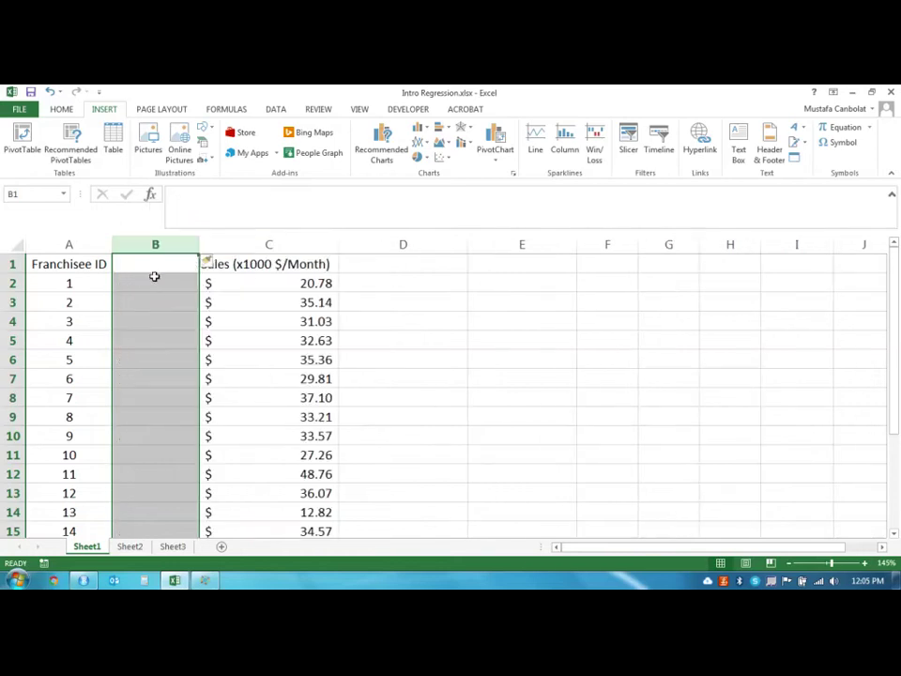
# Step: Head column B 'Factor' and fill 0 down for all 20 franchisees
pyautogui.click(160, 278)
pyautogui.click(160, 263)
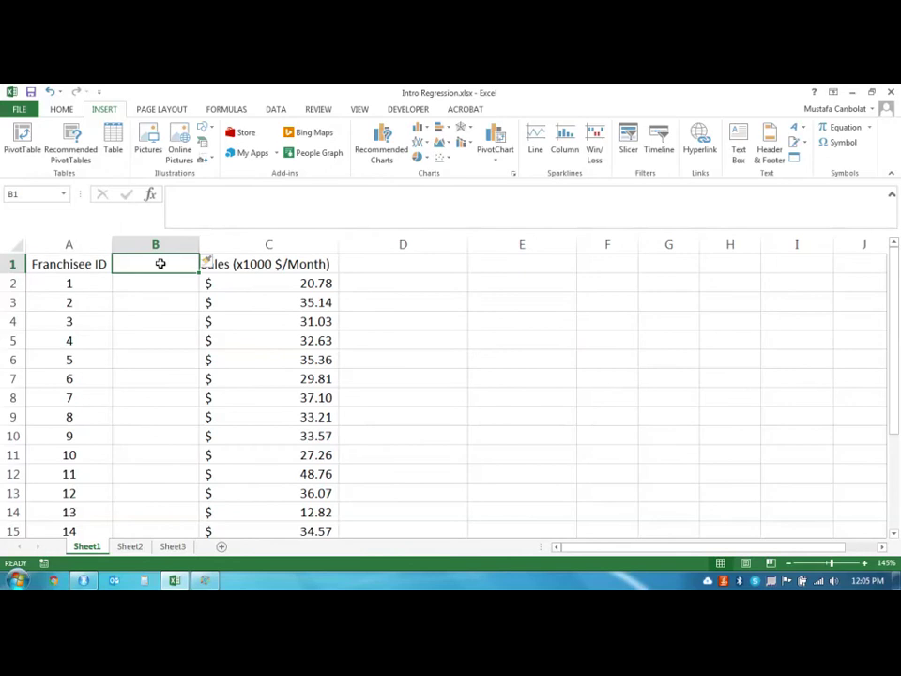
pyautogui.write('Factor')
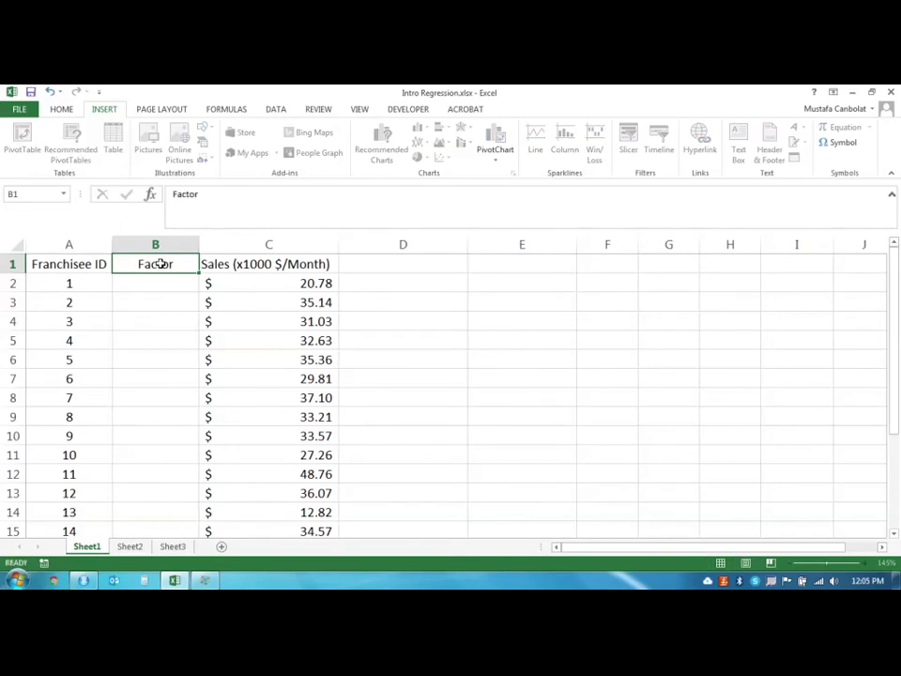
pyautogui.press('Return')
pyautogui.write('0')
pyautogui.press('Return')
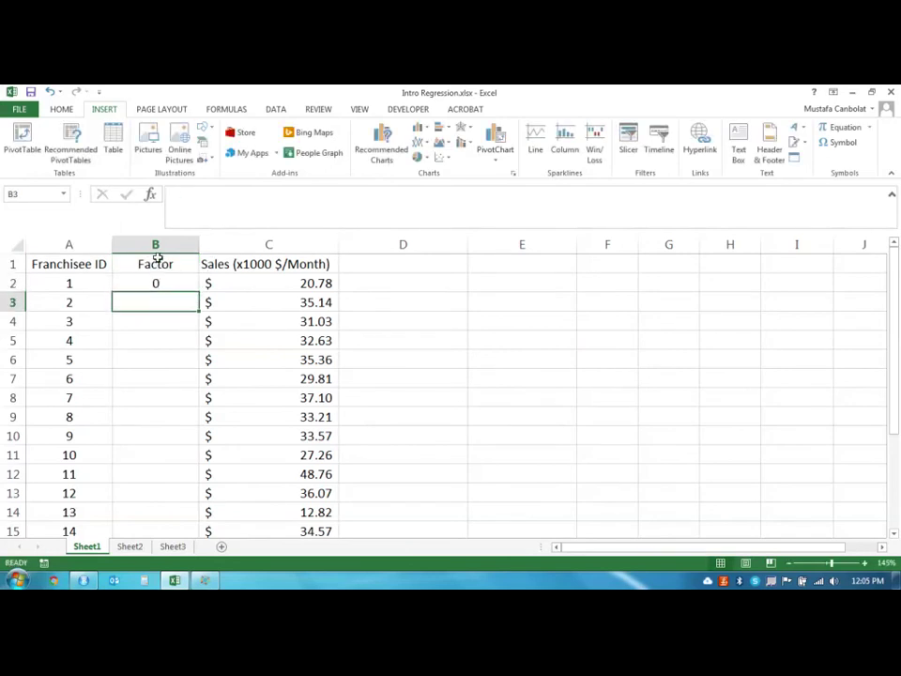
pyautogui.click(170, 285)
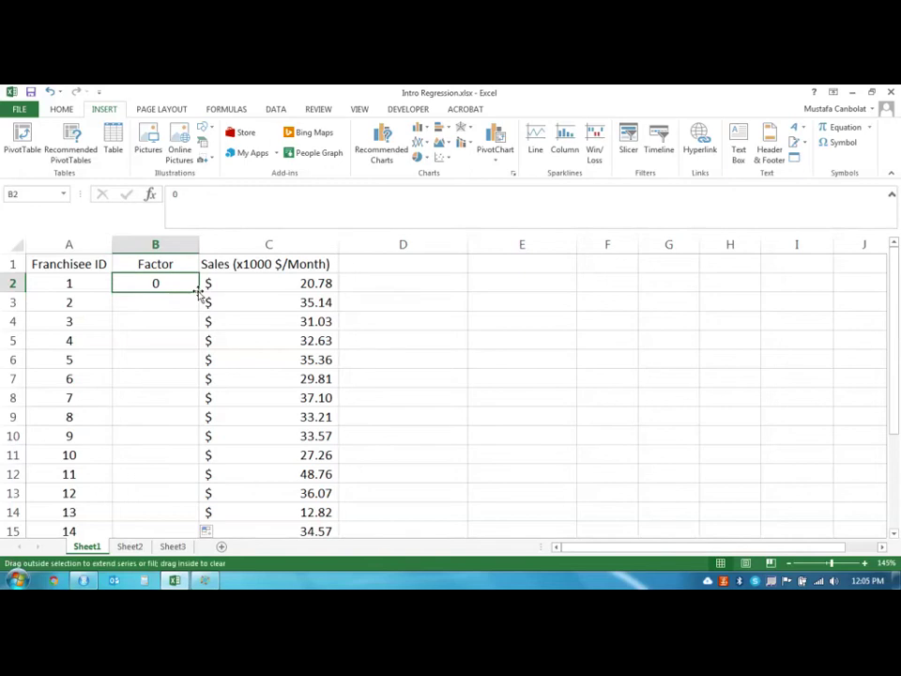
pyautogui.doubleClick(198, 292)
pyautogui.scroll(-2, 199, 294)
pyautogui.scroll(2, 199, 295)
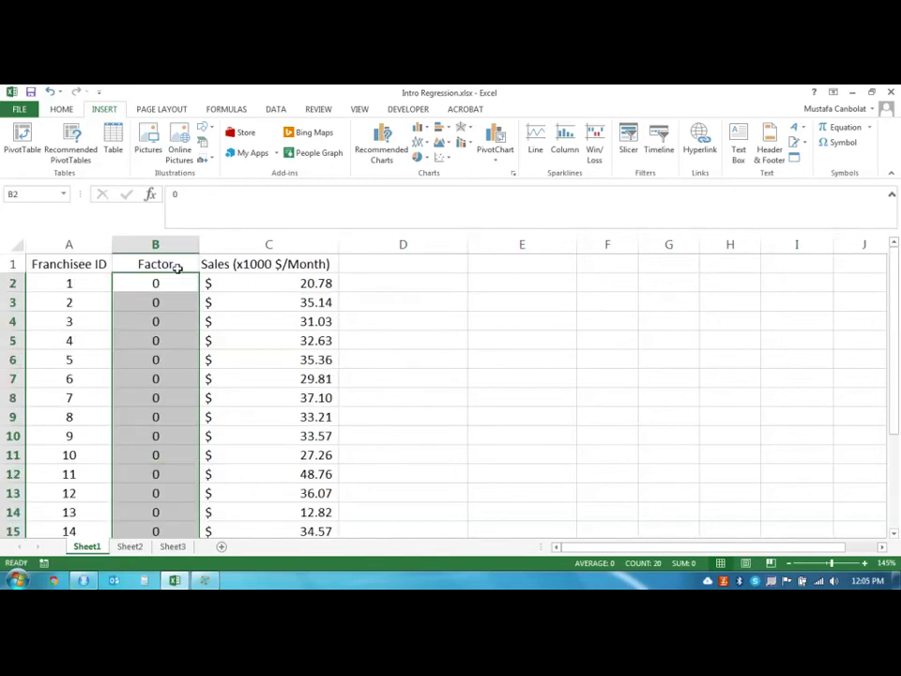
# Step: Select the Factor and Sales data, B1:C21
pyautogui.click(179, 267)
pyautogui.moveTo(217, 265); pyautogui.dragTo(278, 266)
pyautogui.hotkey('ctrl', 'shift', 'Down')
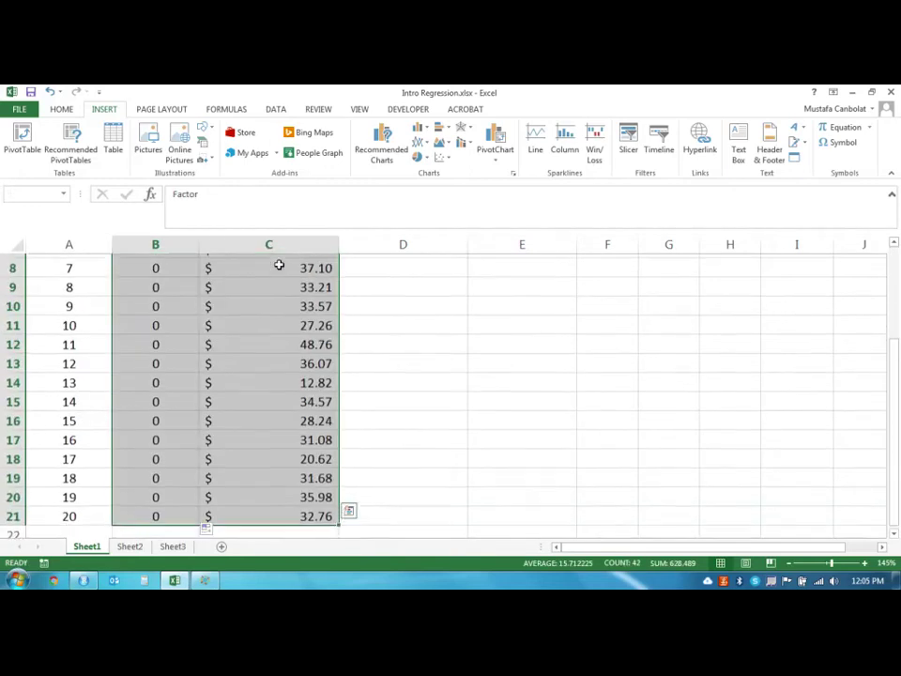
pyautogui.scroll(3, 151, 294)
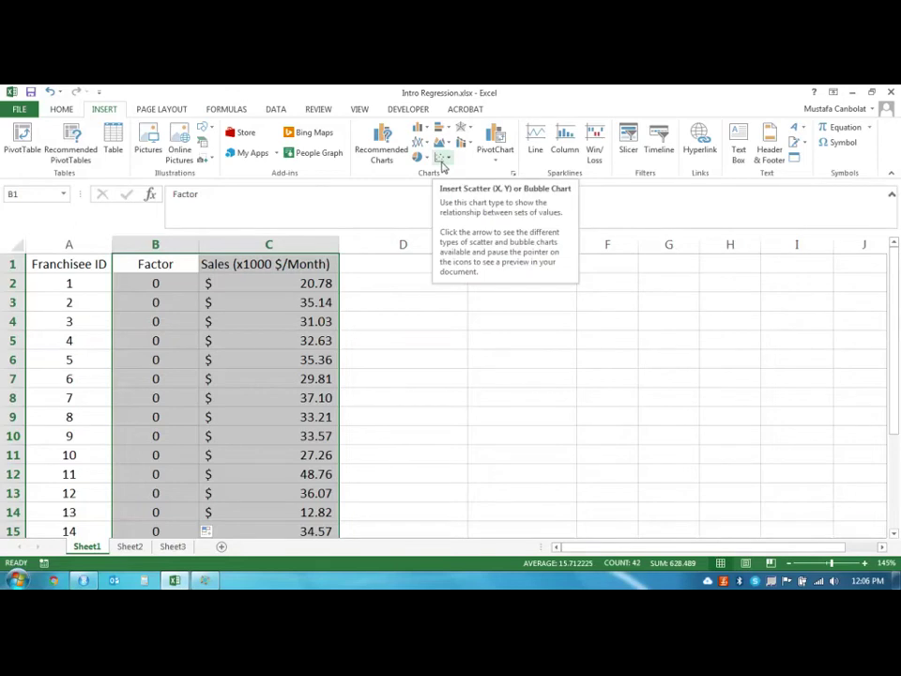
# Step: Insert a plain scatter chart of the Sales figures against the zero Factor values
pyautogui.click(441, 164)
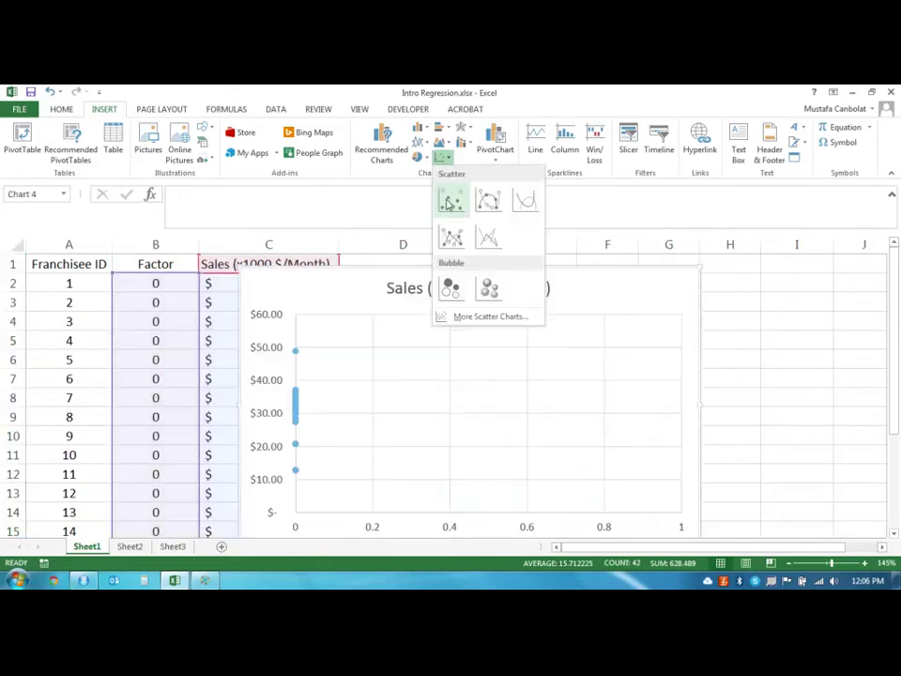
pyautogui.click(448, 204)
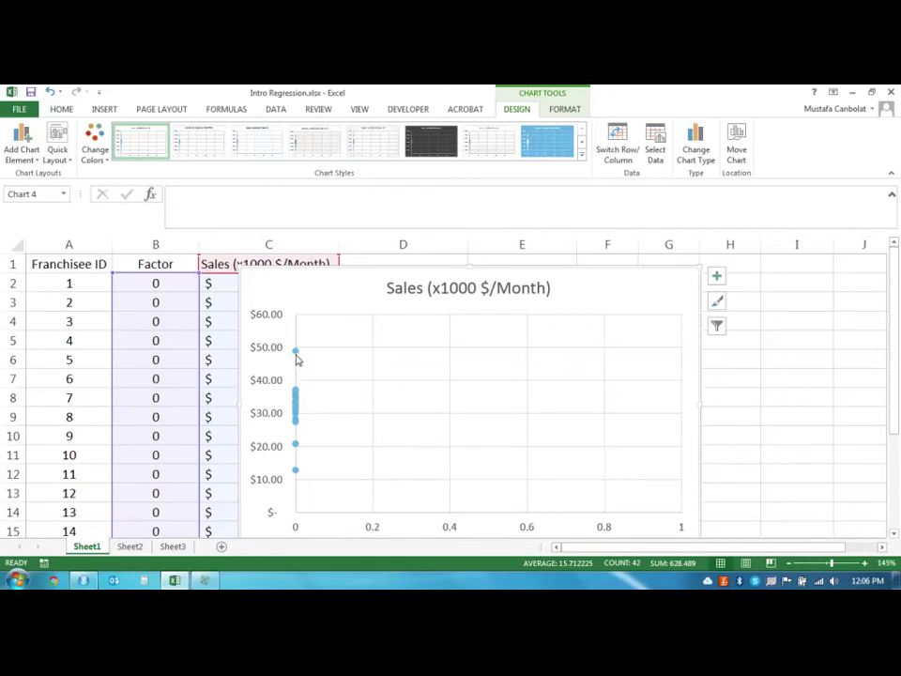
pyautogui.moveTo(296, 356)
pyautogui.moveTo(294, 472)
# Step: Delete the scatter chart and remove the Factor column
pyautogui.press('Delete')
pyautogui.click(384, 297)
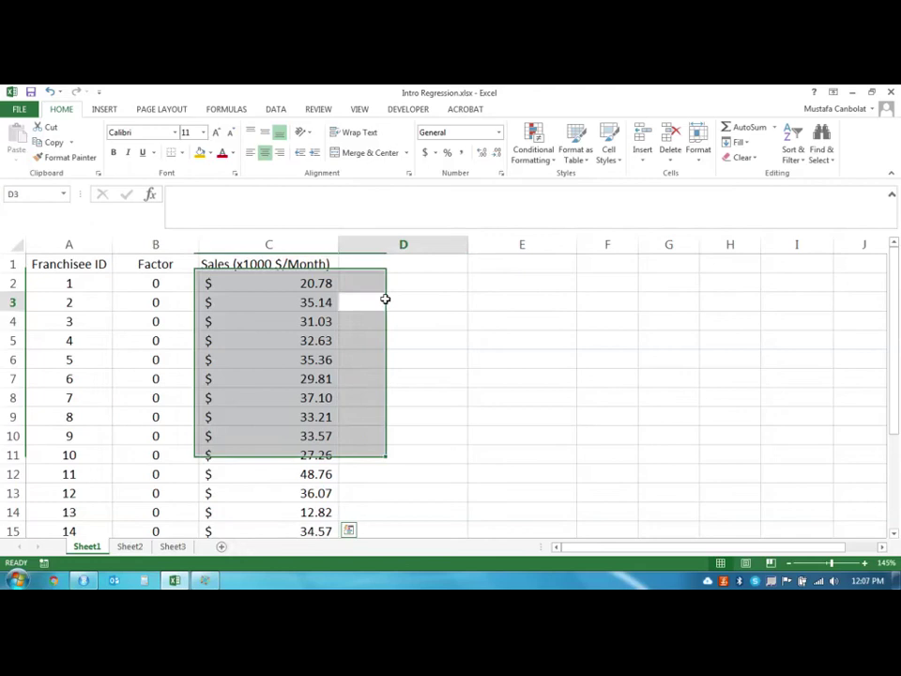
pyautogui.click(179, 243)
pyautogui.rightClick(180, 243)
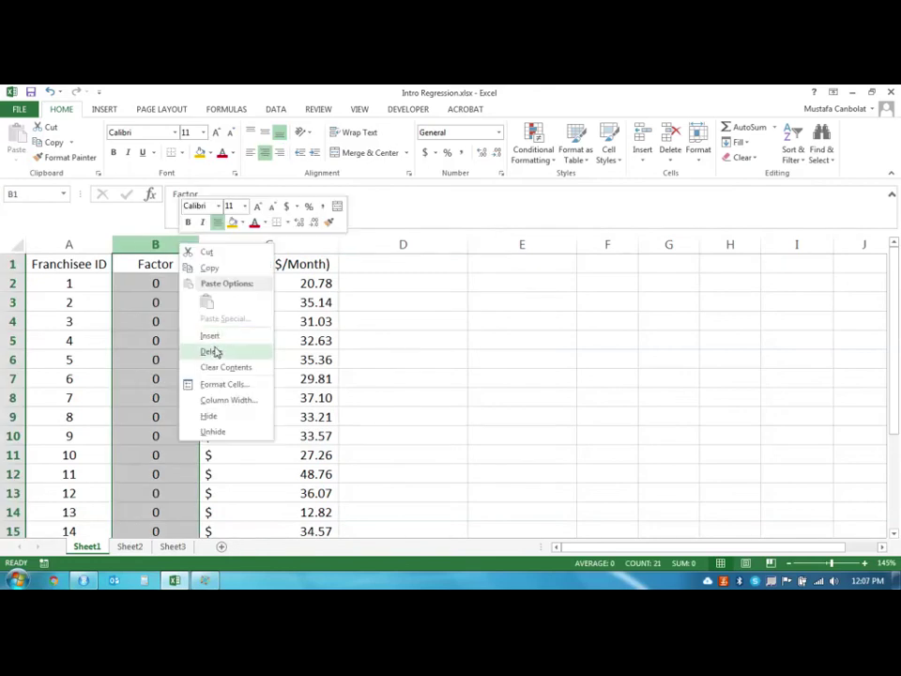
pyautogui.click(210, 351)
pyautogui.click(295, 302)
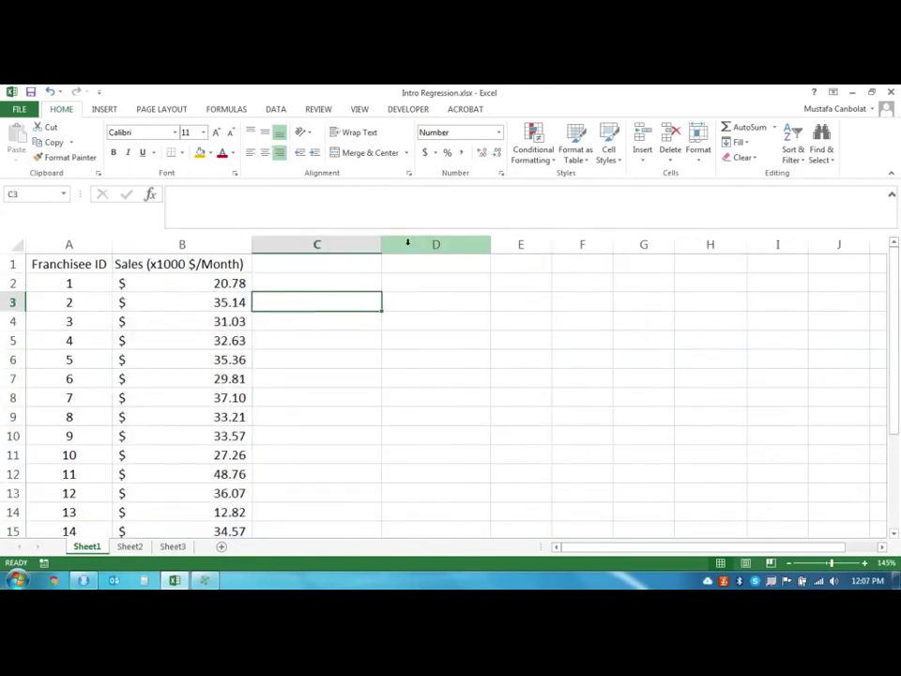
# Step: Widen column G to 12.71 and label G1 'Average' and G2 'Stdev'
pyautogui.click(450, 263)
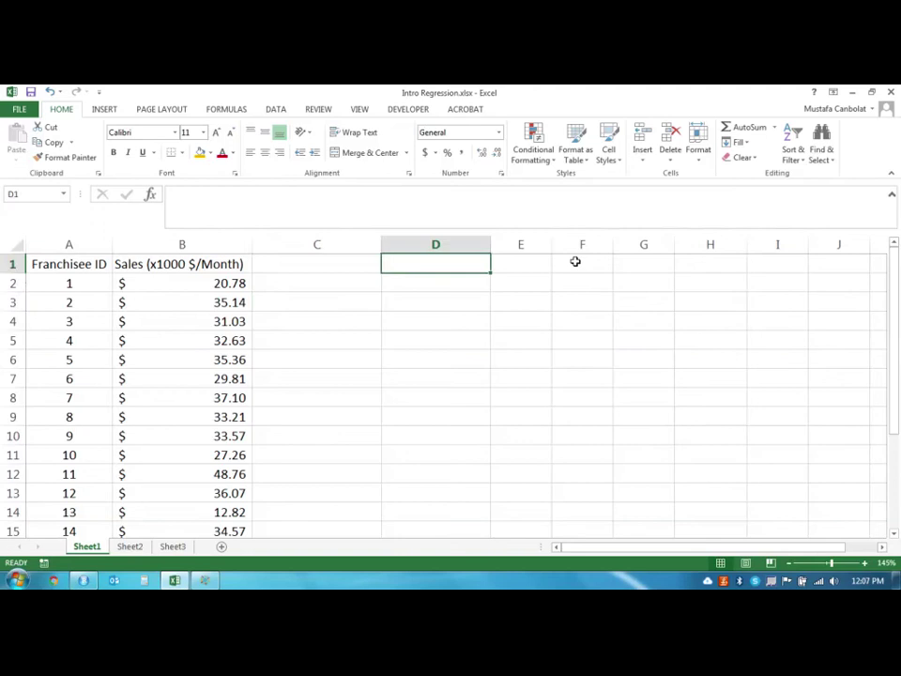
pyautogui.moveTo(674, 243); pyautogui.dragTo(701, 243)
pyautogui.click(656, 262)
pyautogui.write('Average')
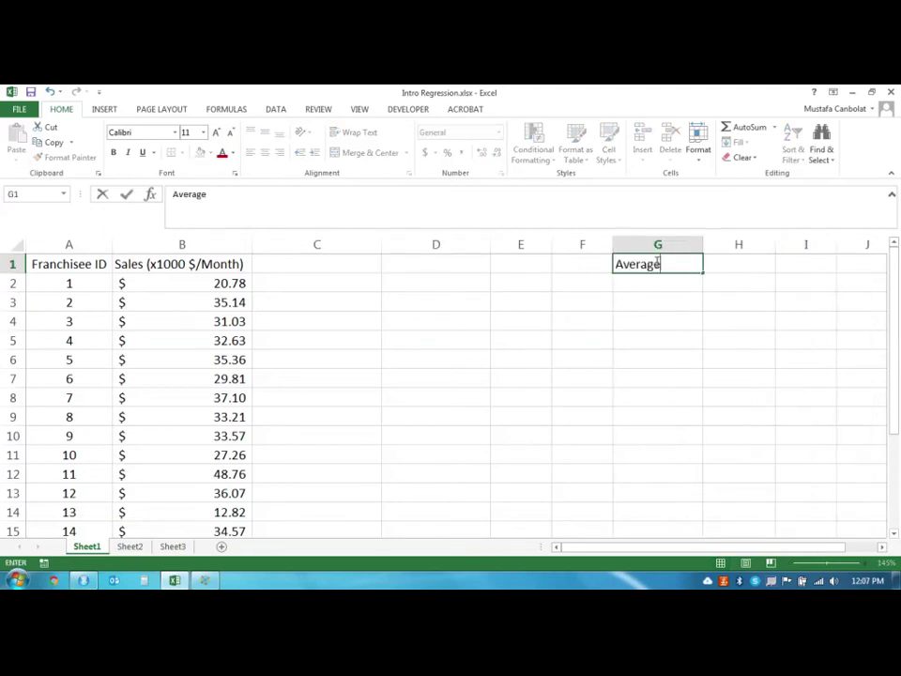
pyautogui.press('Return')
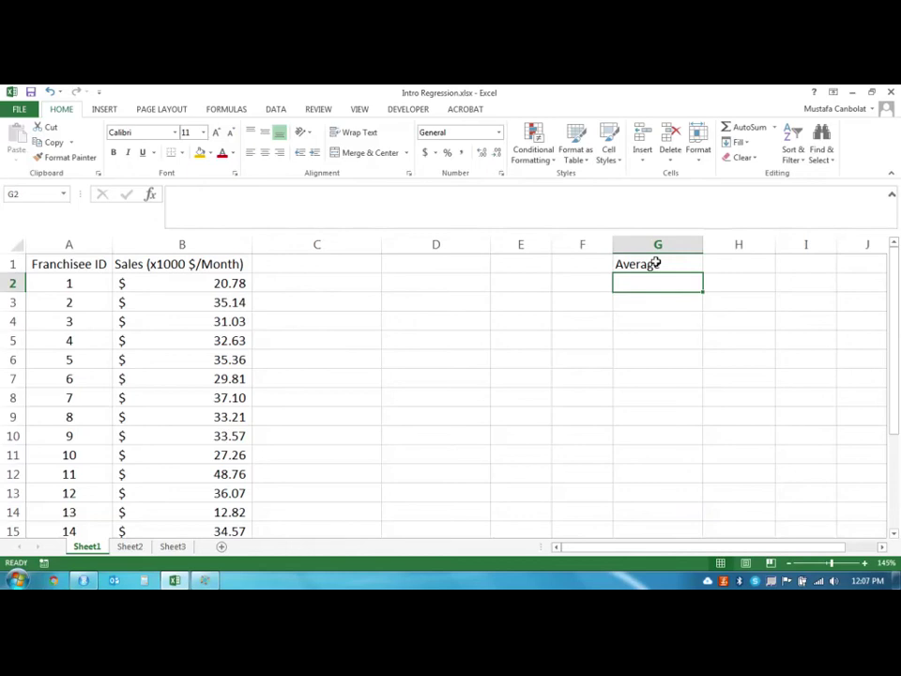
pyautogui.write('Stdev')
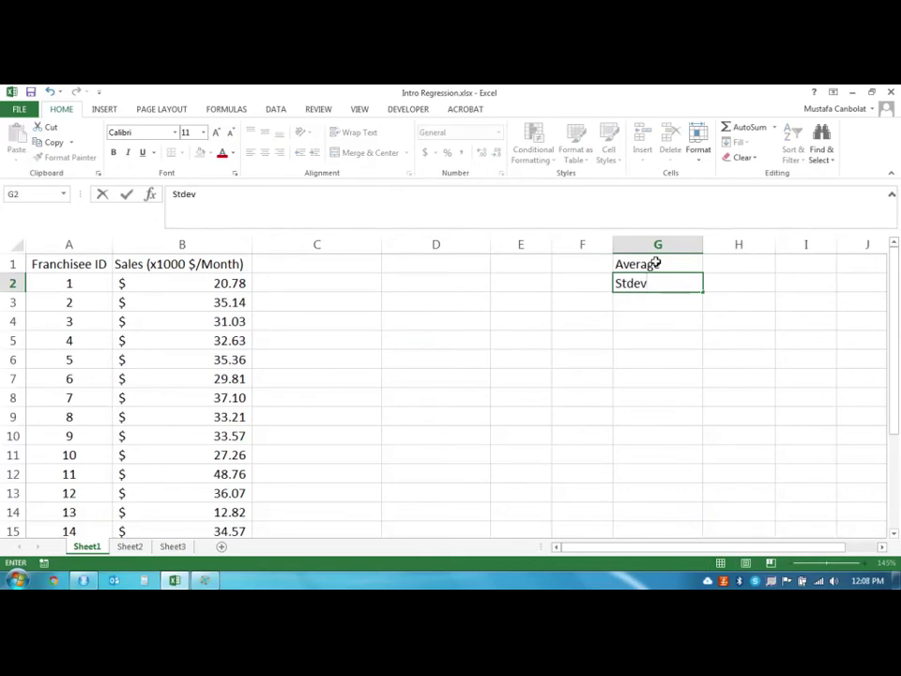
pyautogui.press('Tab')
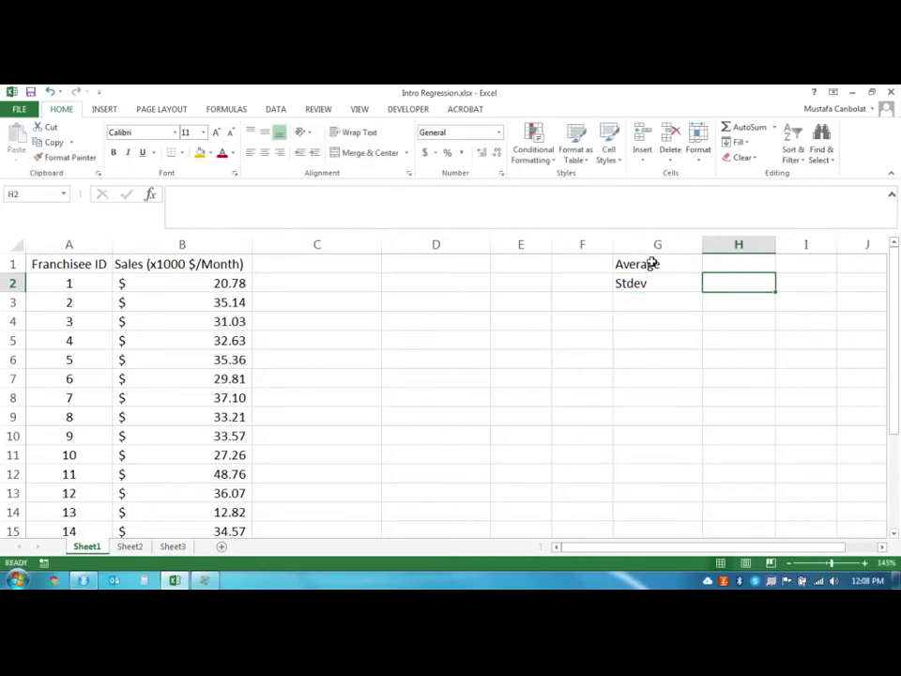
pyautogui.click(729, 263)
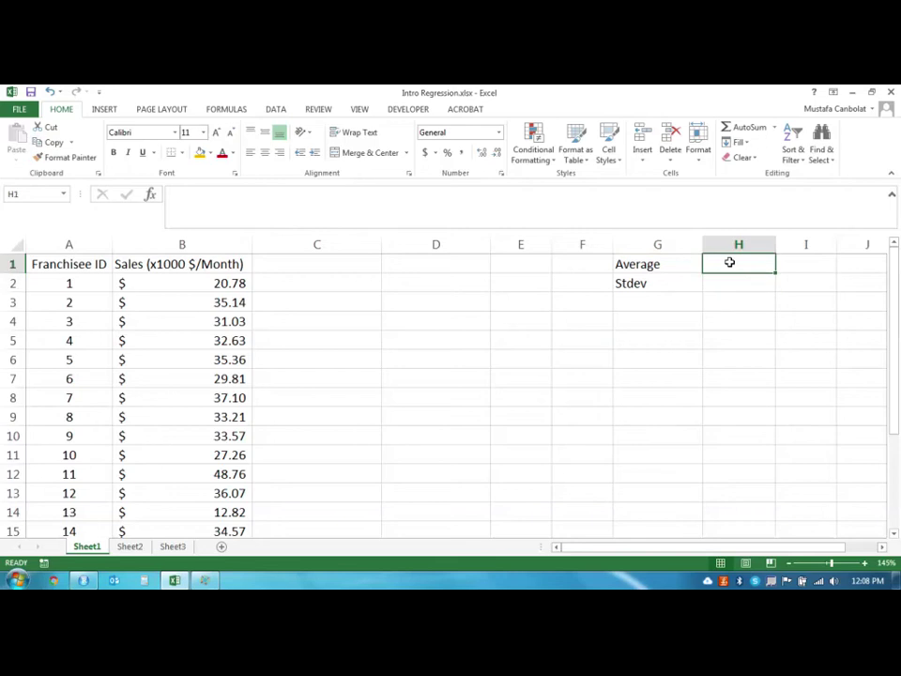
pyautogui.click(724, 279)
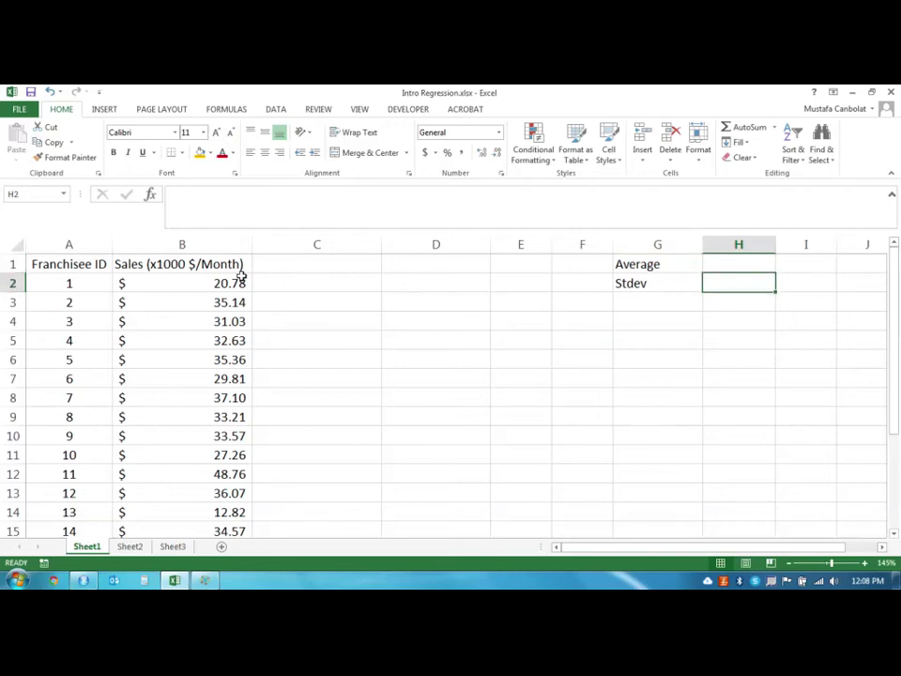
pyautogui.click(210, 282)
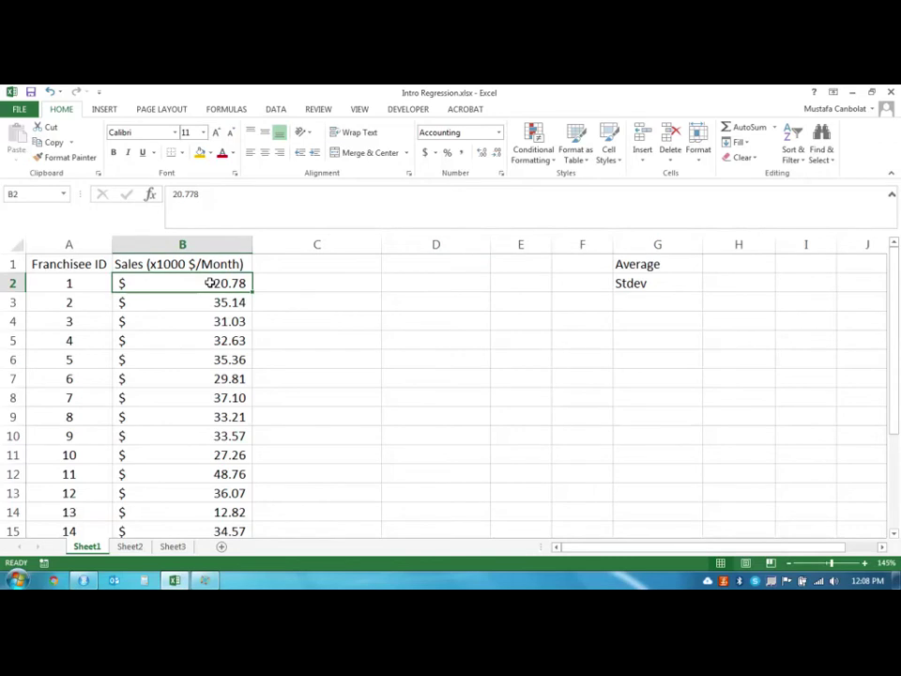
# Step: Name the sales values B2:B21 'sales' using the Name Box
pyautogui.hotkey('ctrl', 'shift', 'Down')
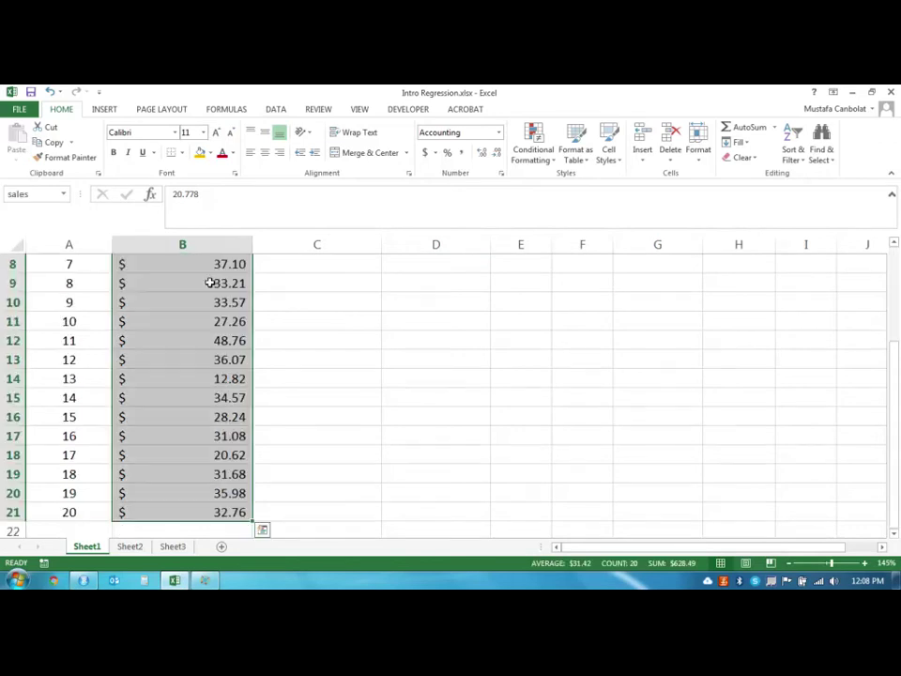
pyautogui.click(38, 198)
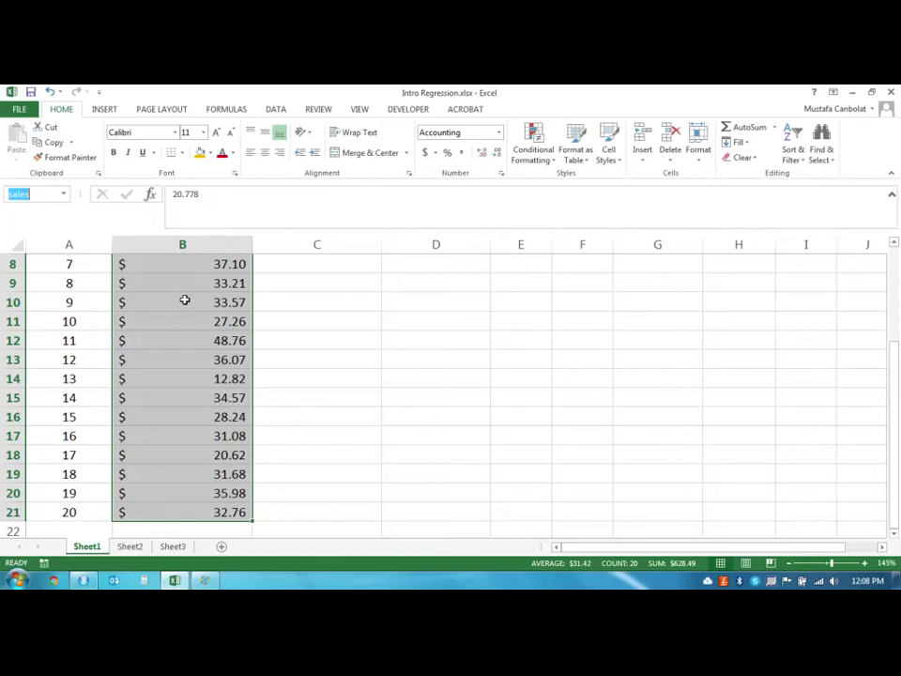
pyautogui.write('sales')
pyautogui.press('Return')
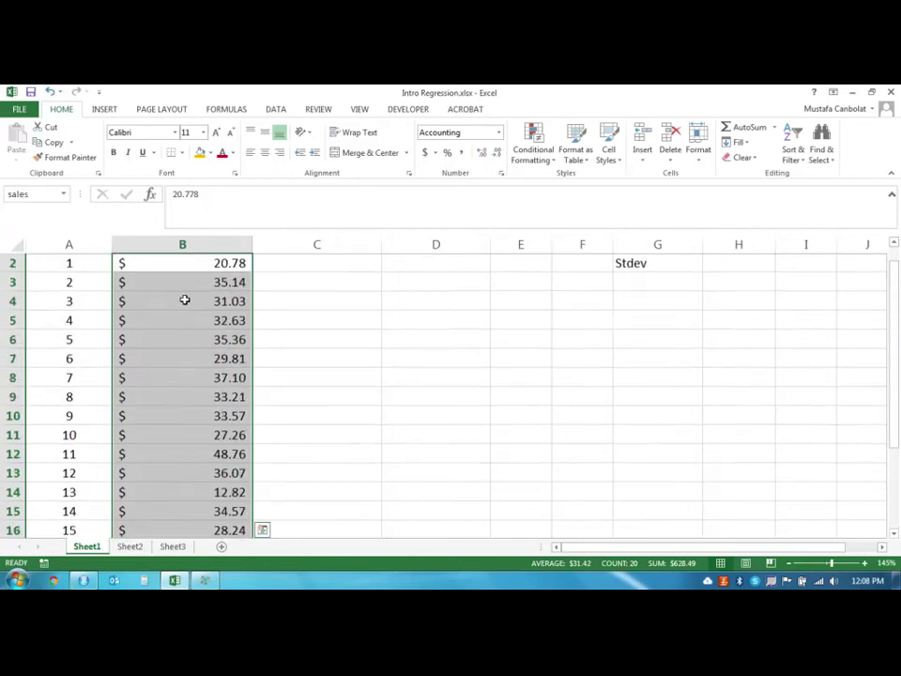
pyautogui.scroll(1, 188, 291)
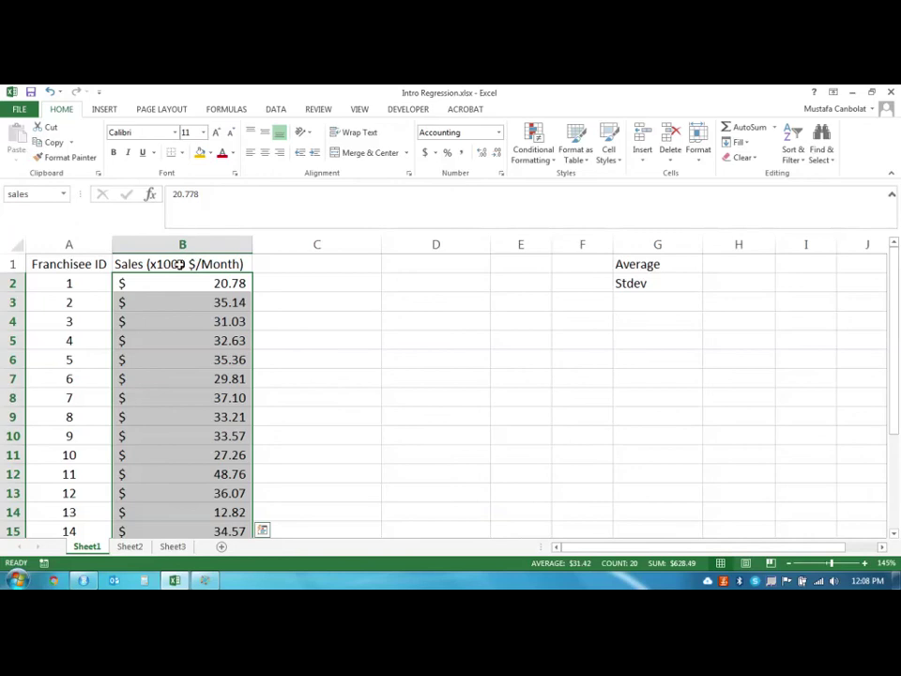
pyautogui.scroll(-3, 214, 376)
pyautogui.scroll(-2, 215, 377)
pyautogui.scroll(5, 215, 374)
# Step: Enter =AVERAGE(sales) in H1 and =STDEV(sales) in H2, formatted as Number (31.42, 7.37)
pyautogui.click(731, 267)
pyautogui.write('=')
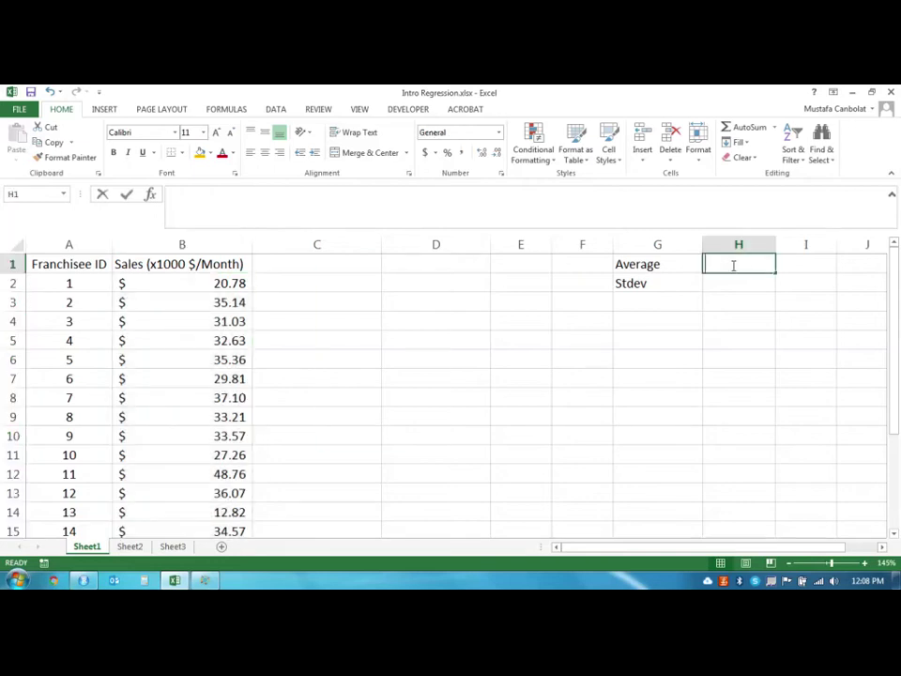
pyautogui.write('AVERA')
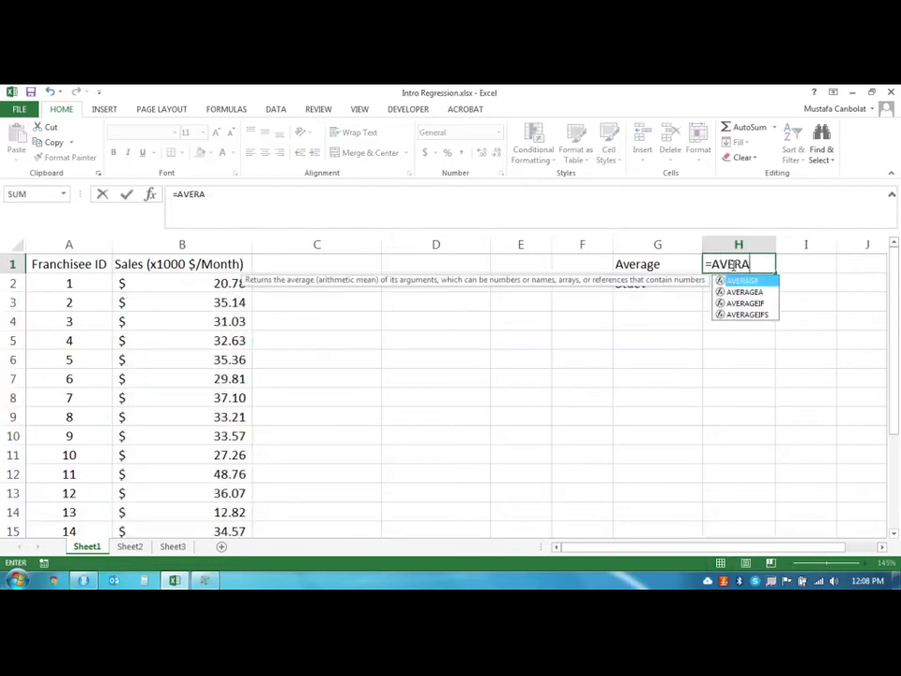
pyautogui.write('GE(sales)')
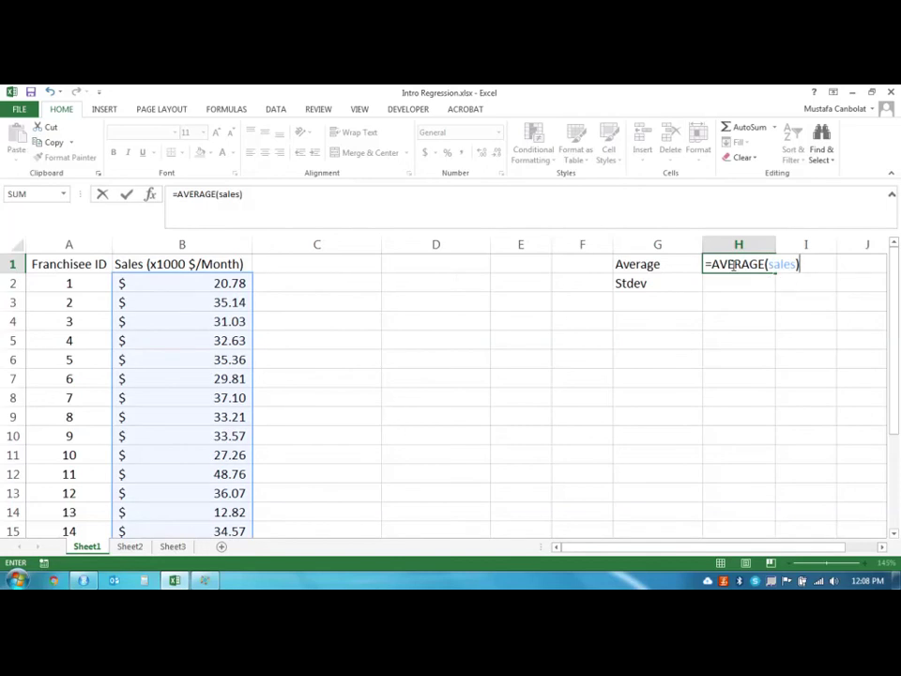
pyautogui.press('Return')
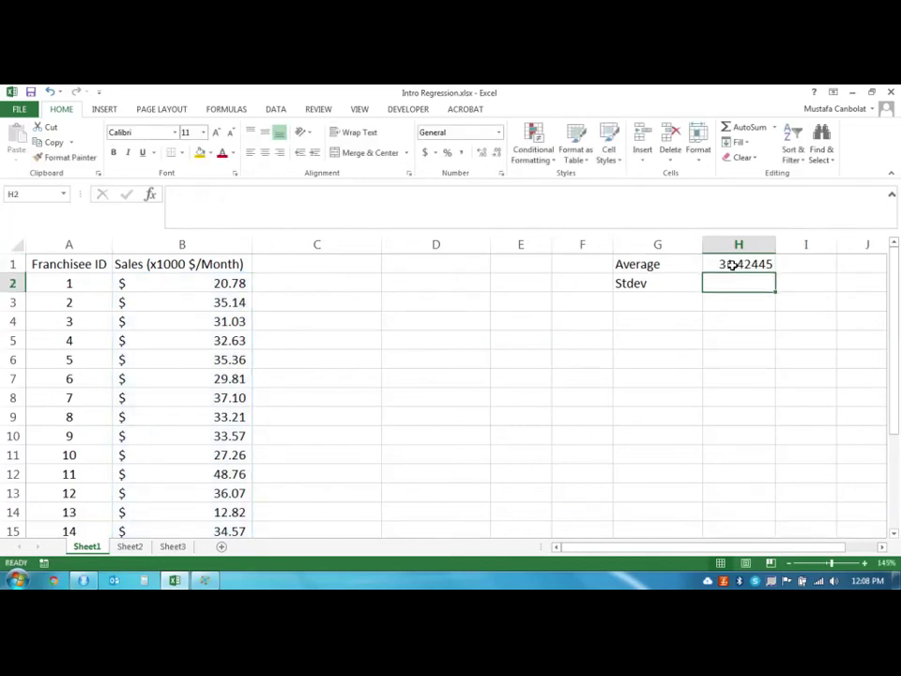
pyautogui.write('=stdev')
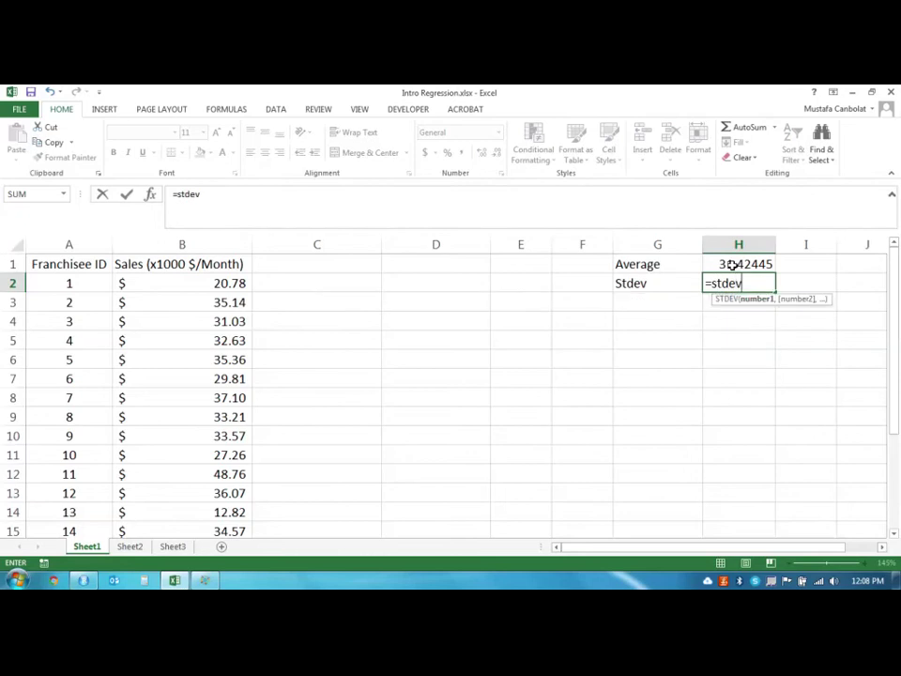
pyautogui.write('(sales)')
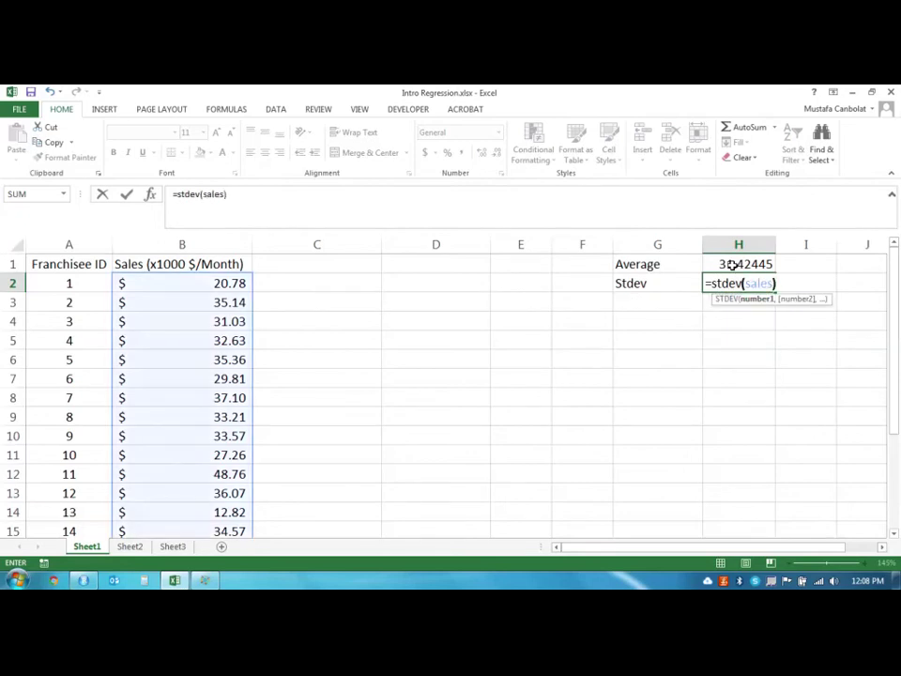
pyautogui.press('Return')
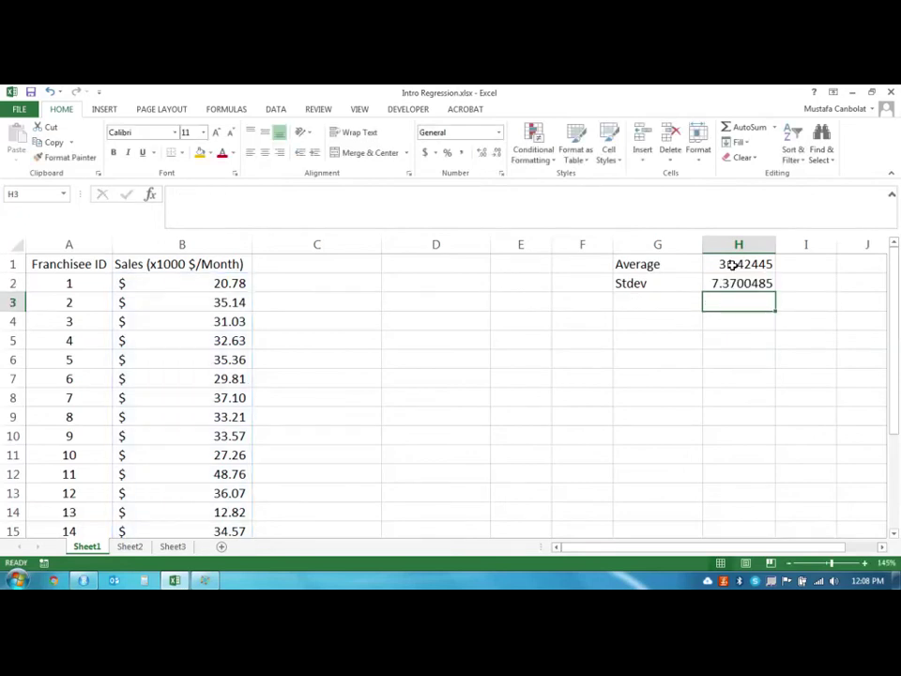
pyautogui.moveTo(732, 264); pyautogui.dragTo(736, 280)
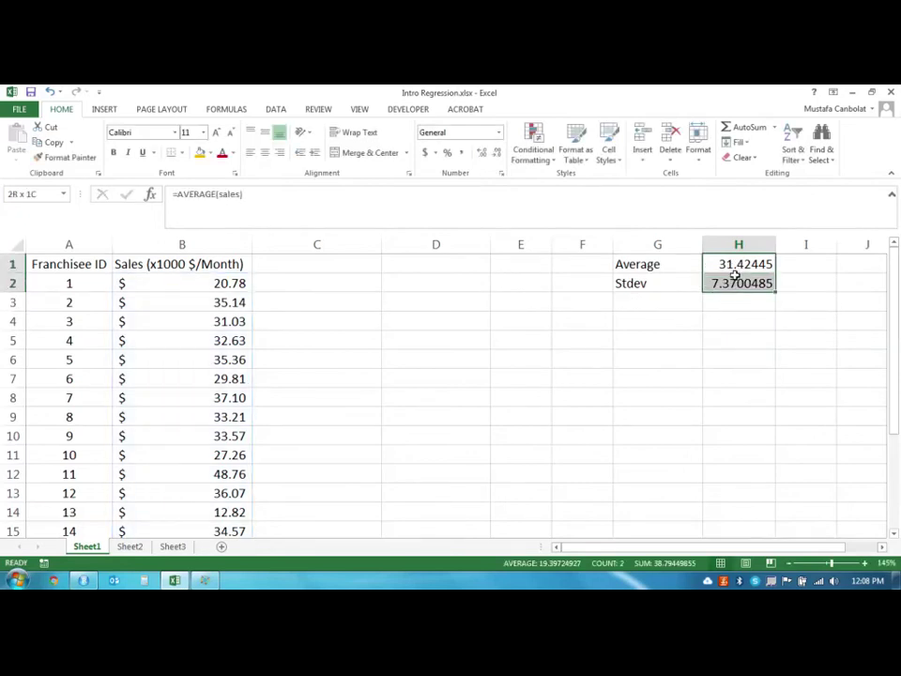
pyautogui.click(498, 132)
pyautogui.click(499, 177)
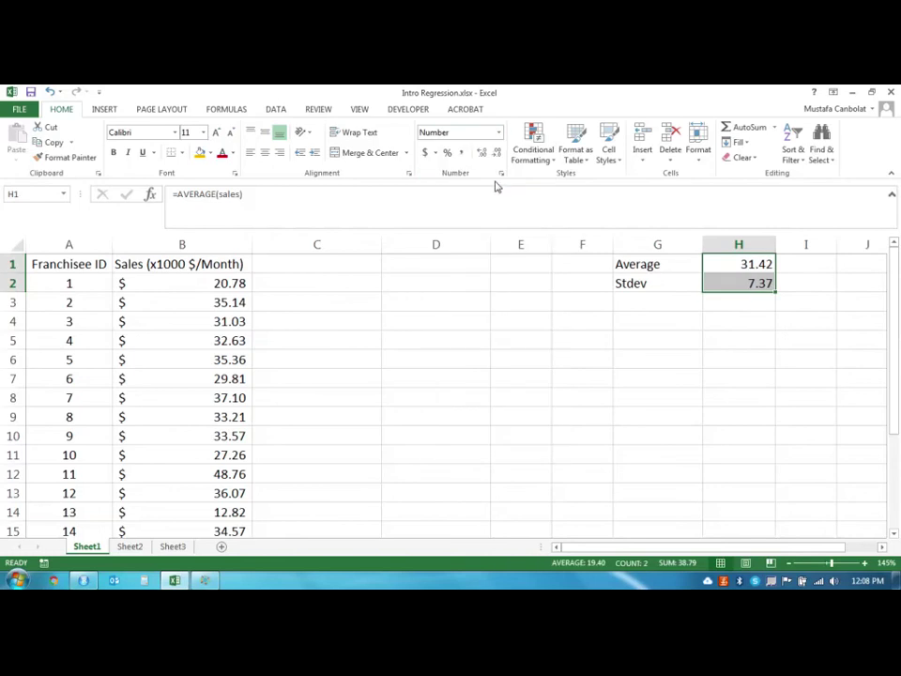
pyautogui.click(751, 282)
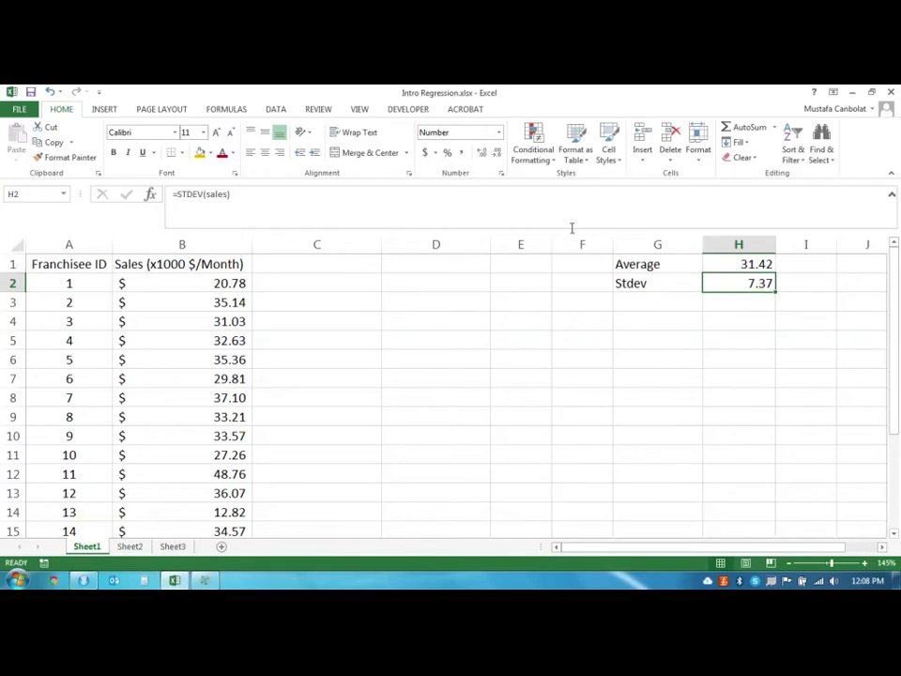
pyautogui.click(743, 264)
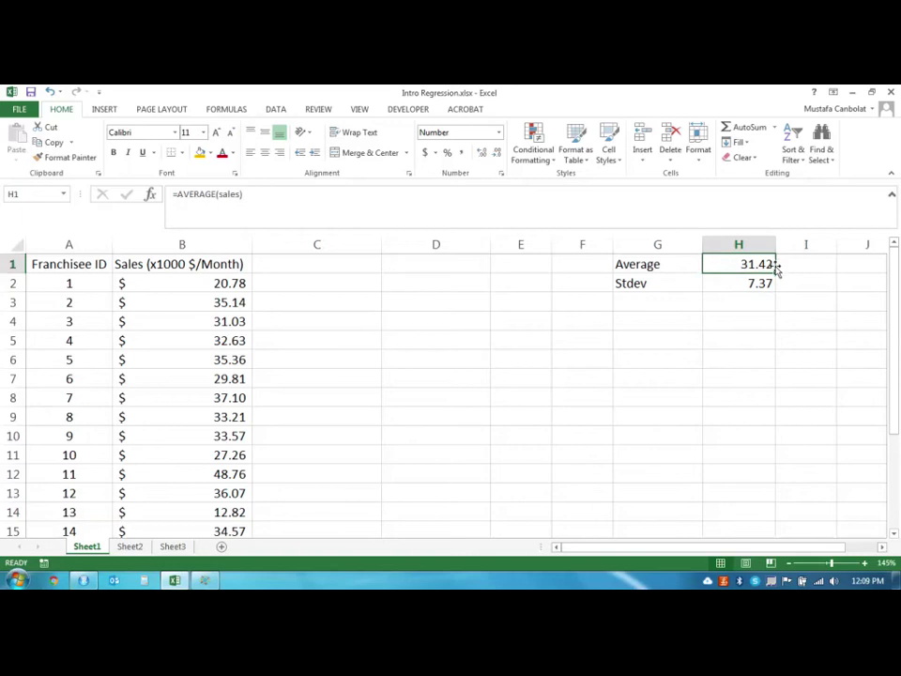
pyautogui.click(541, 336)
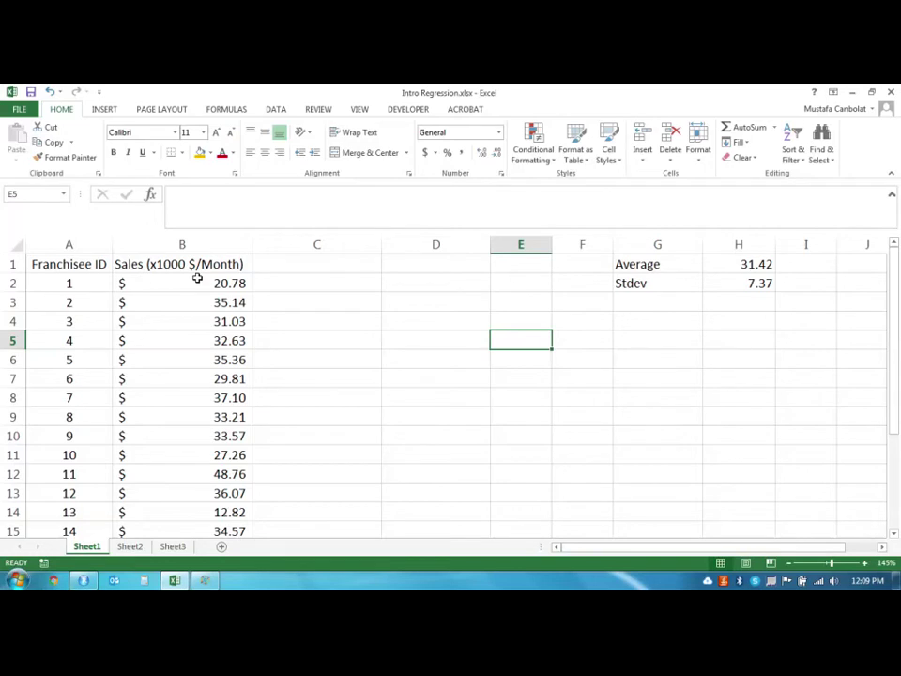
pyautogui.click(746, 264)
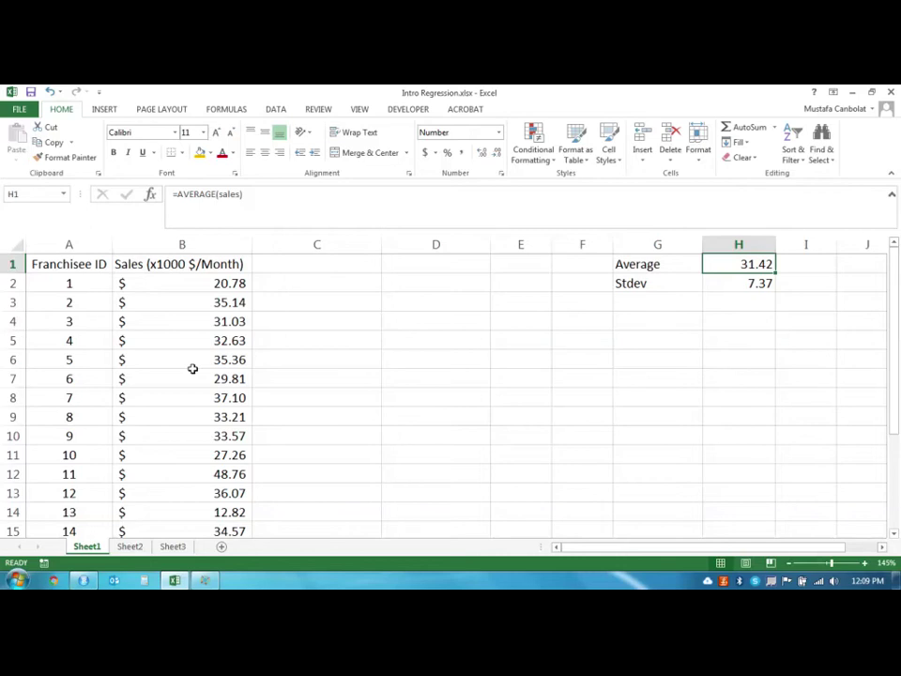
# Step: Head column C 'Error' and enter =B2-H$1 in C2, giving -10.65
pyautogui.click(315, 266)
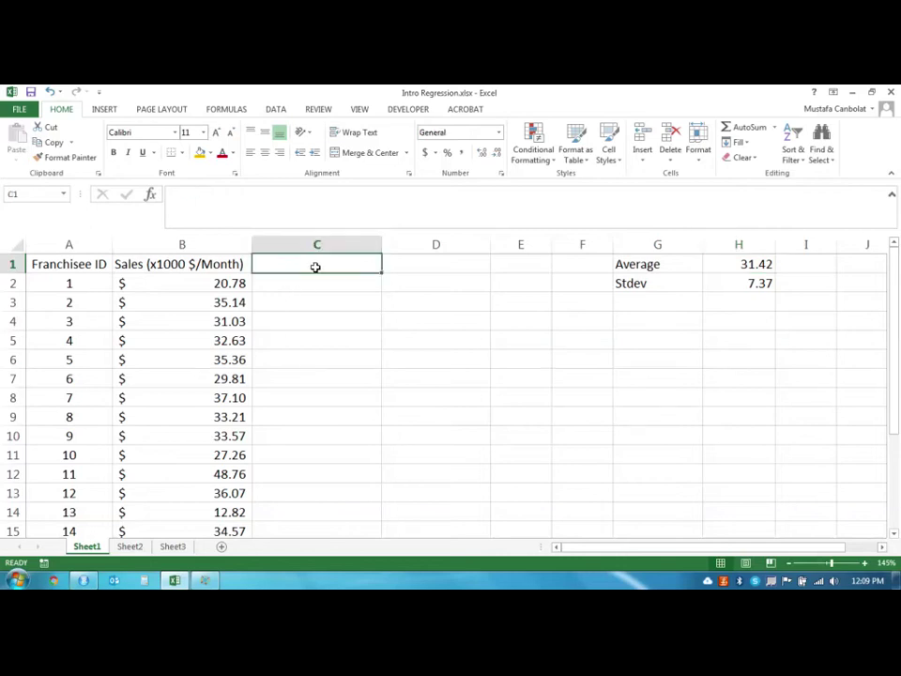
pyautogui.write('Error')
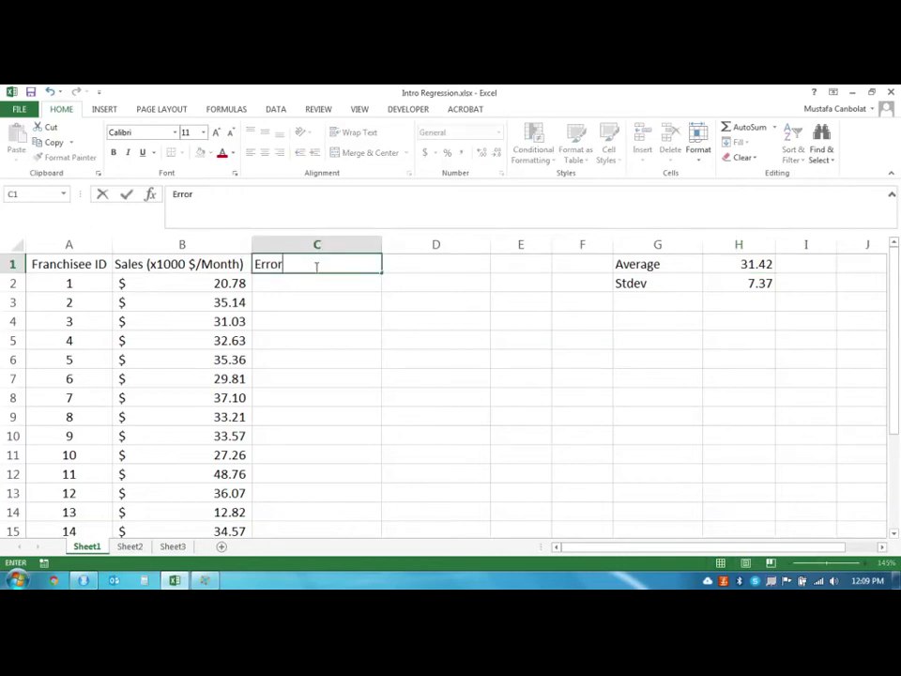
pyautogui.press('Return')
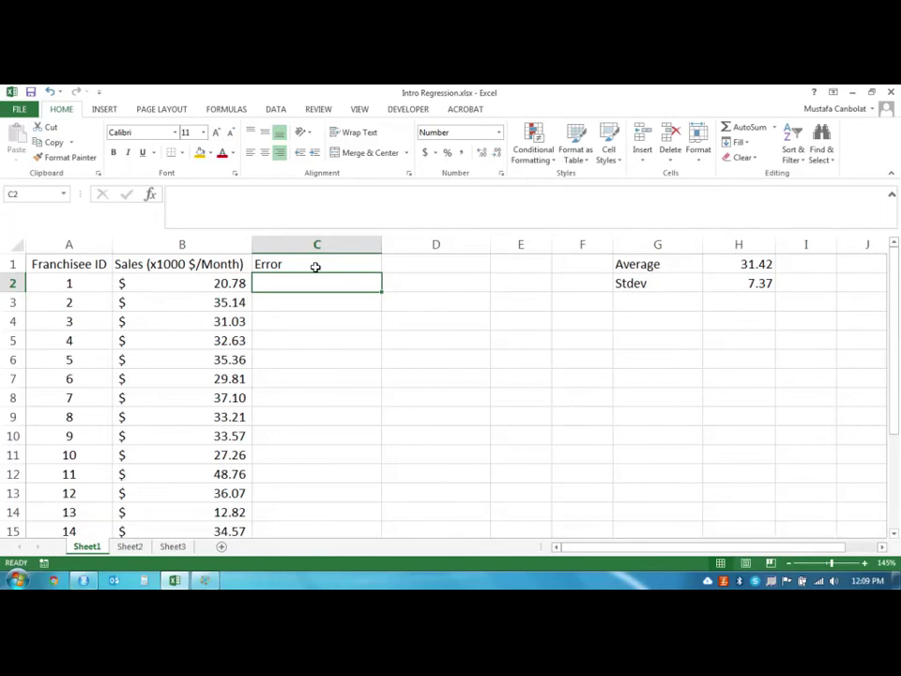
pyautogui.write('=')
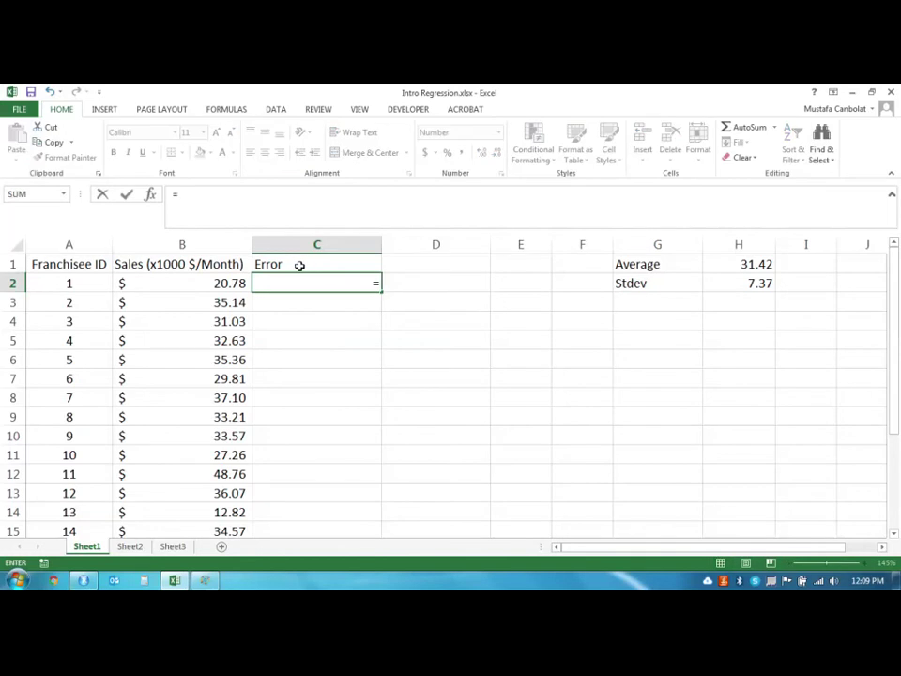
pyautogui.click(234, 282)
pyautogui.write('-')
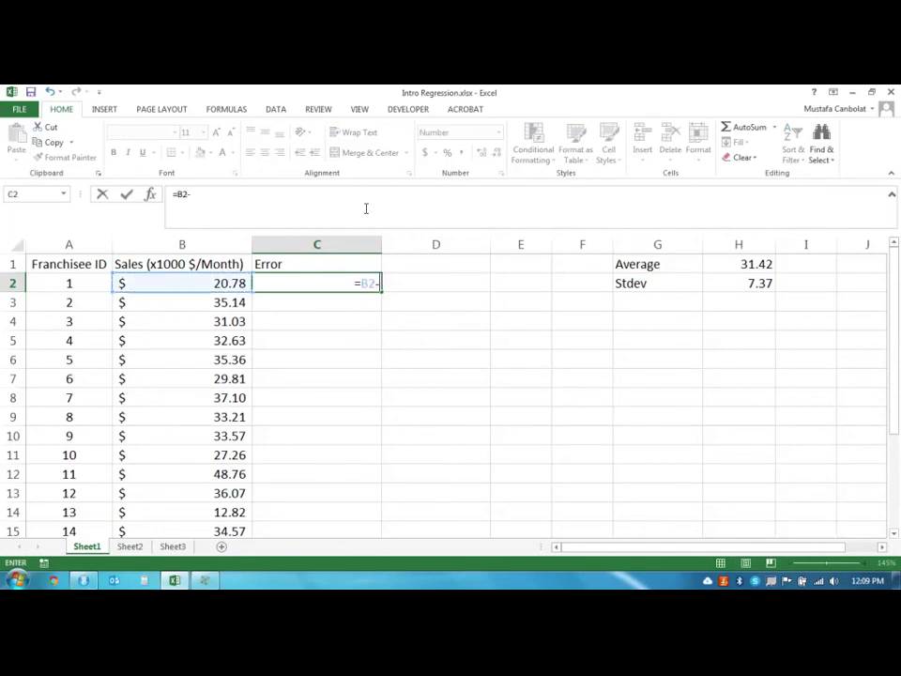
pyautogui.click(761, 264)
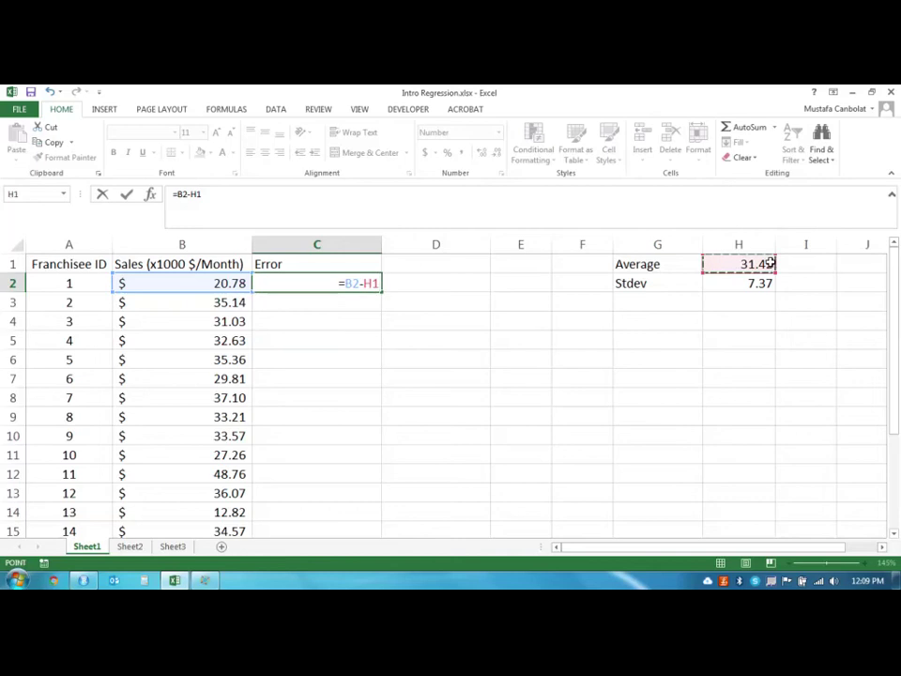
pyautogui.press('F4')
pyautogui.press('F4')
pyautogui.press('Return')
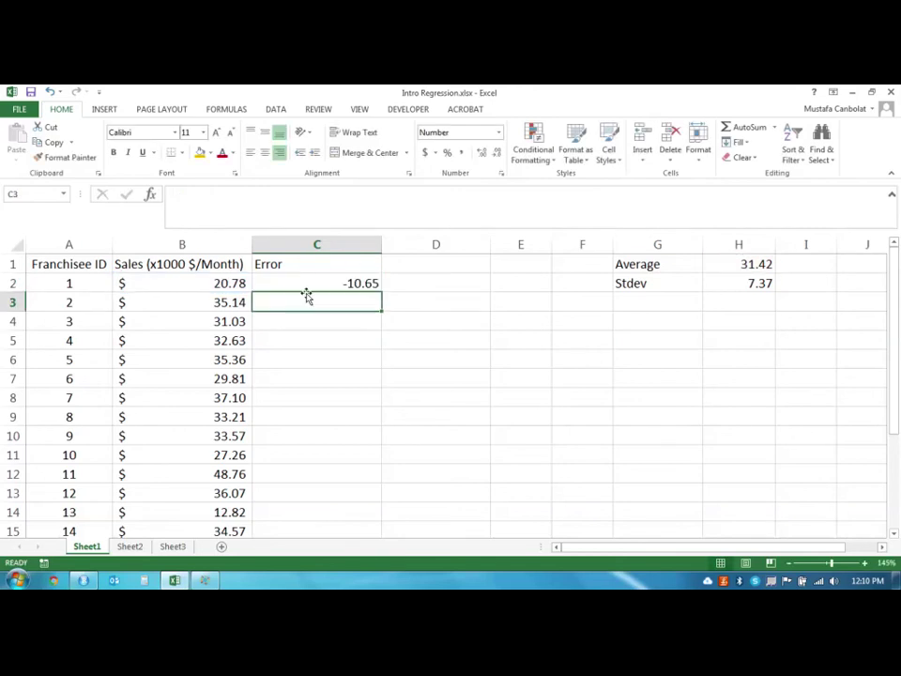
pyautogui.click(328, 275)
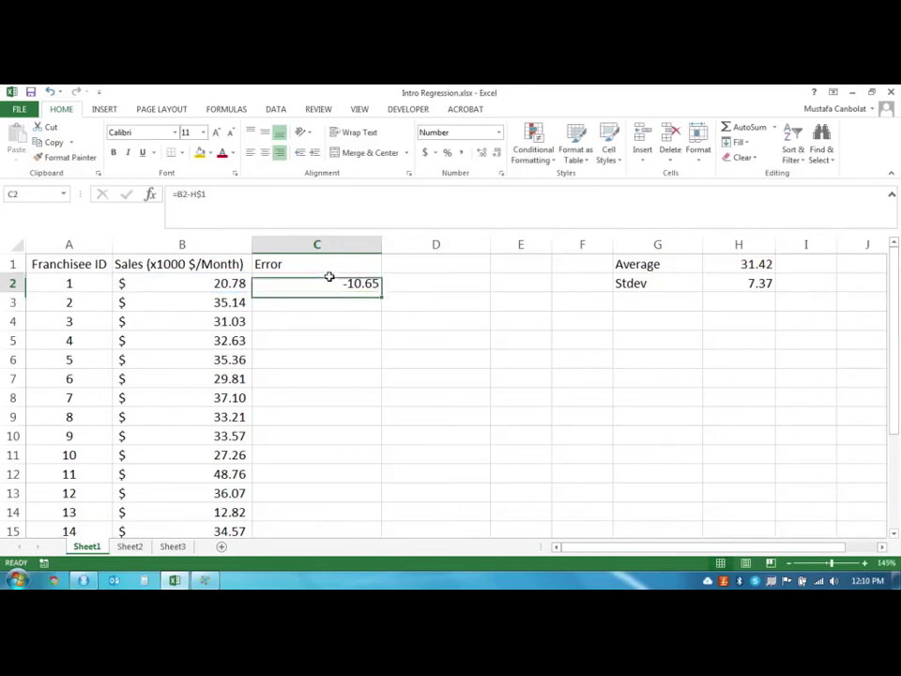
# Step: Fill the error formula down C2:C21 for all 20 franchisees
pyautogui.doubleClick(382, 291)
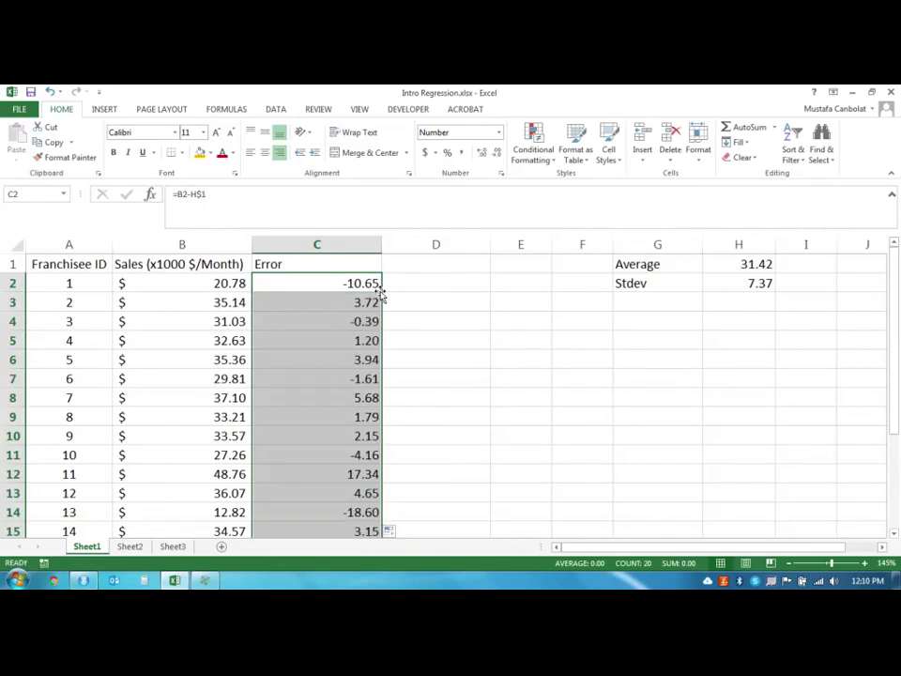
pyautogui.scroll(-3, 374, 300)
pyautogui.scroll(3, 360, 317)
pyautogui.scroll(-3, 341, 321)
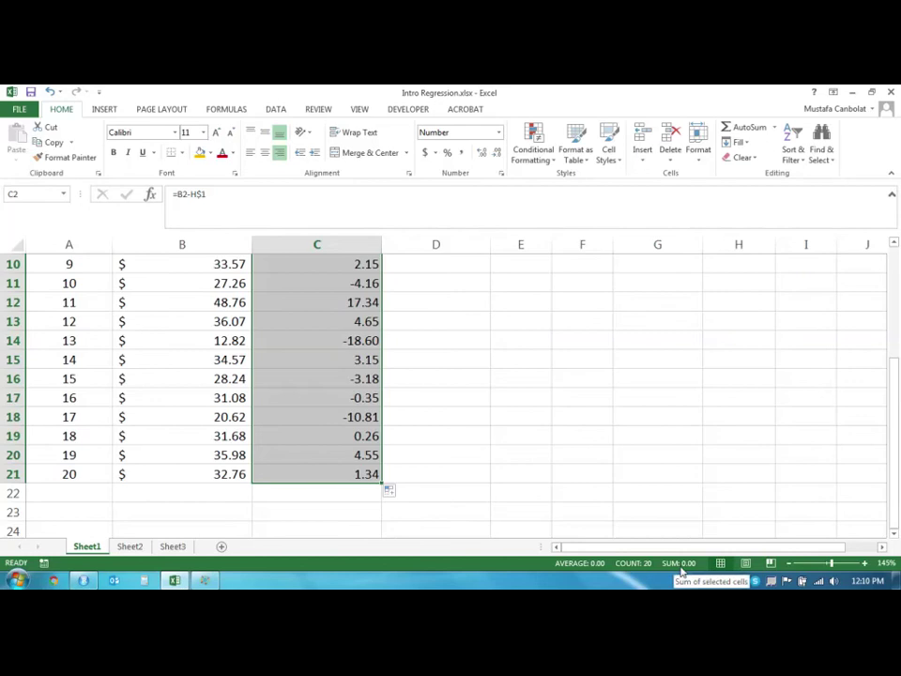
pyautogui.scroll(3, 525, 441)
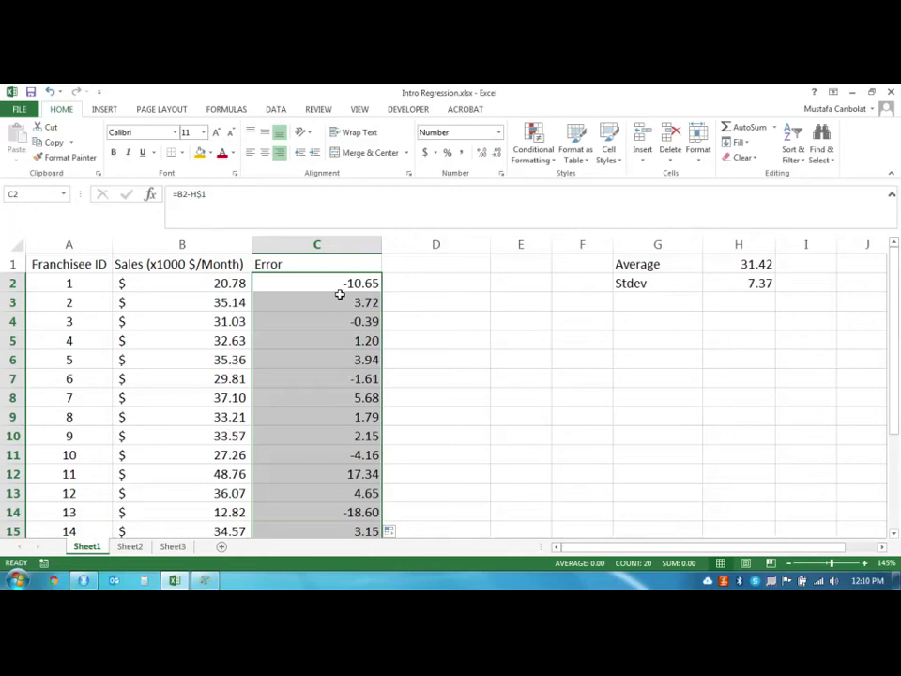
# Step: Label D1 'Sq. Error', correcting a typo in the heading
pyautogui.click(435, 265)
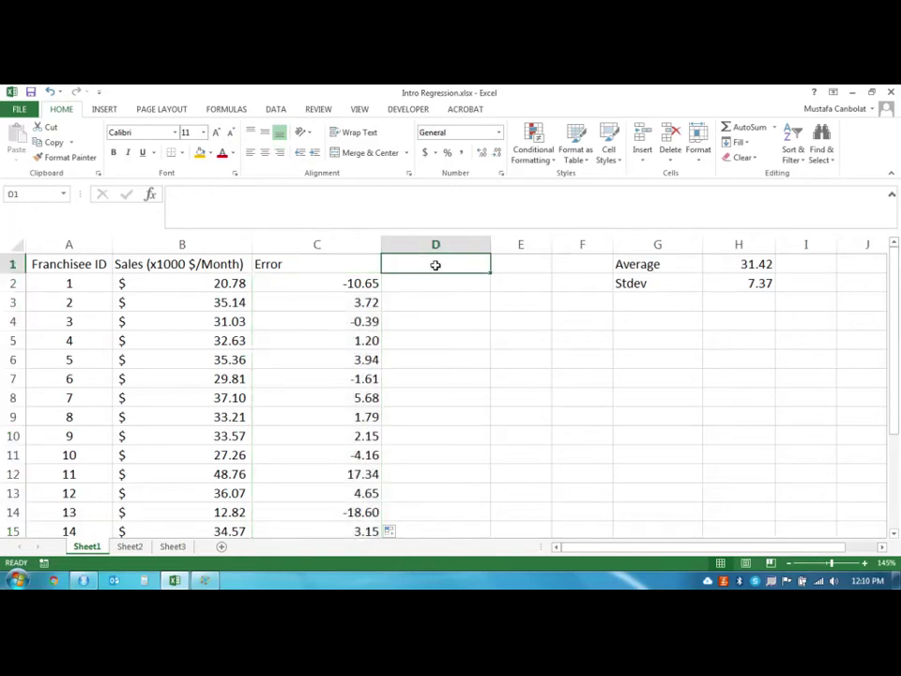
pyautogui.write('S')
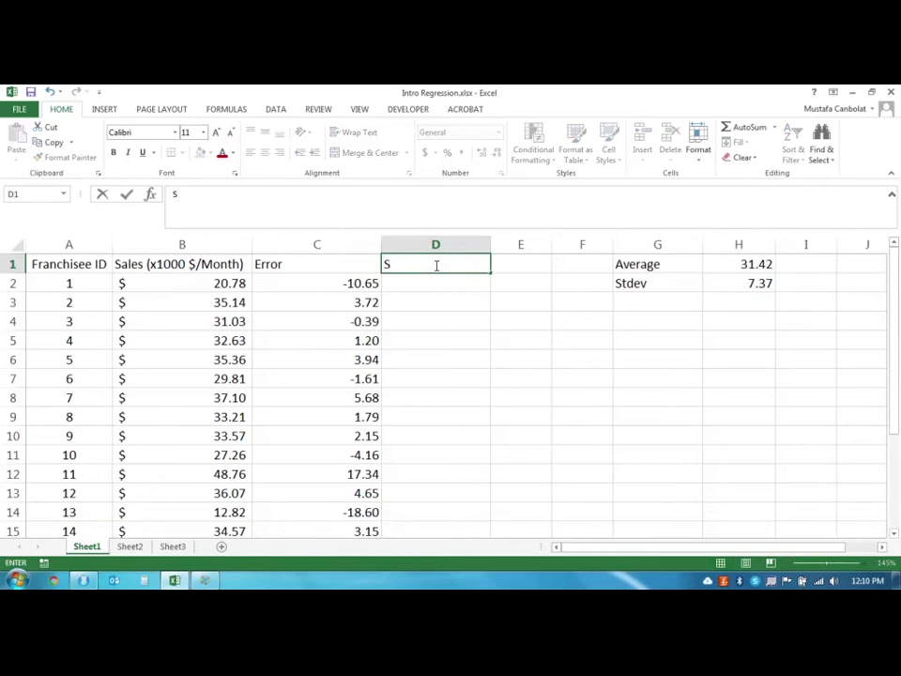
pyautogui.write('q. Error')
pyautogui.press('Return')
pyautogui.click(466, 267)
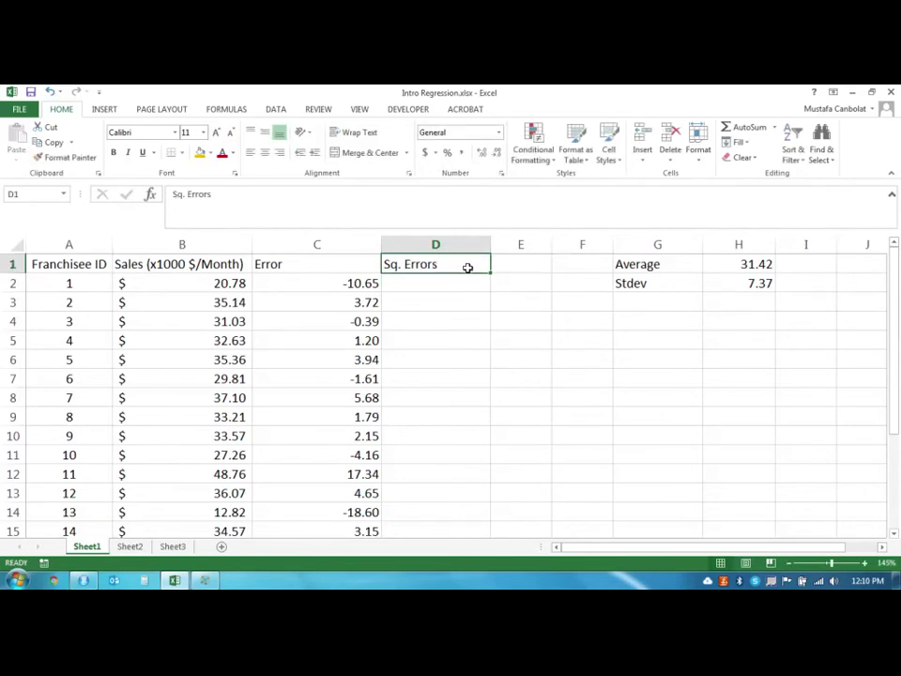
pyautogui.doubleClick(467, 268)
pyautogui.press('BackSpace')
pyautogui.press('Return')
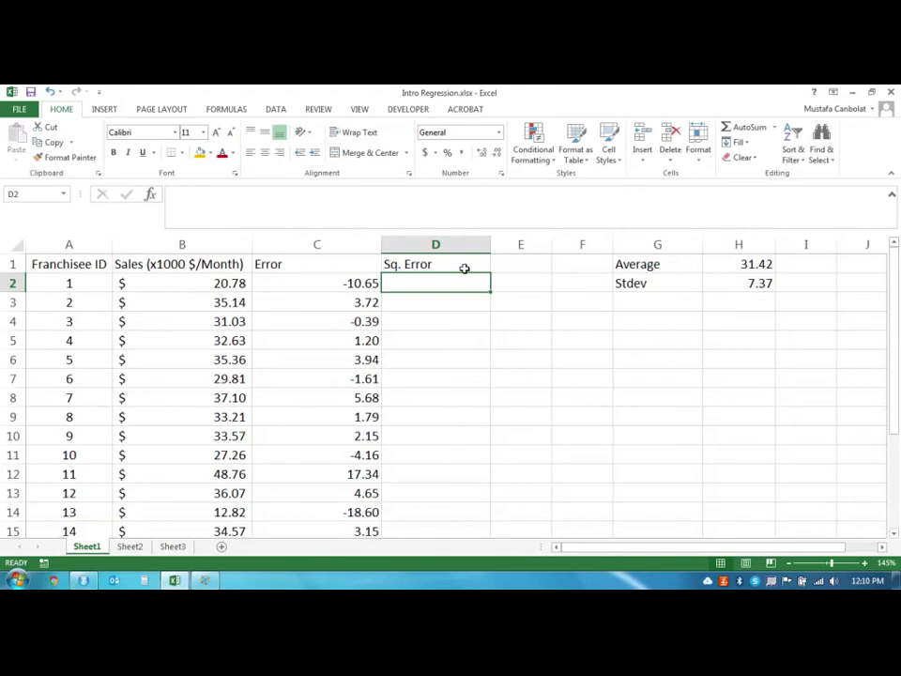
# Step: Enter =C2^2 in D2, giving 113.35 for the first franchisee
pyautogui.write('=')
pyautogui.press('Left')
pyautogui.write('^2')
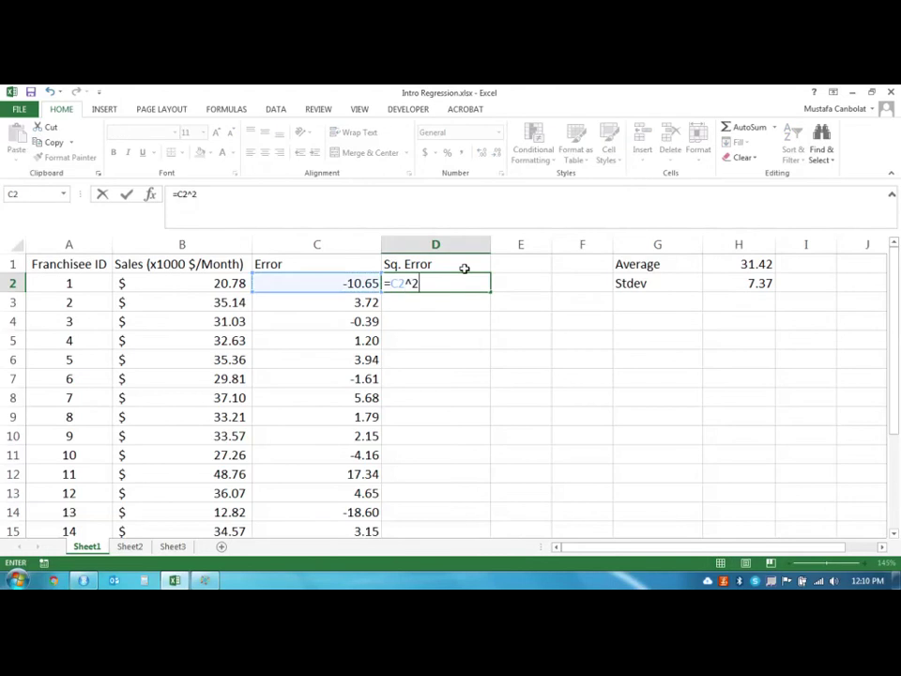
pyautogui.press('Return')
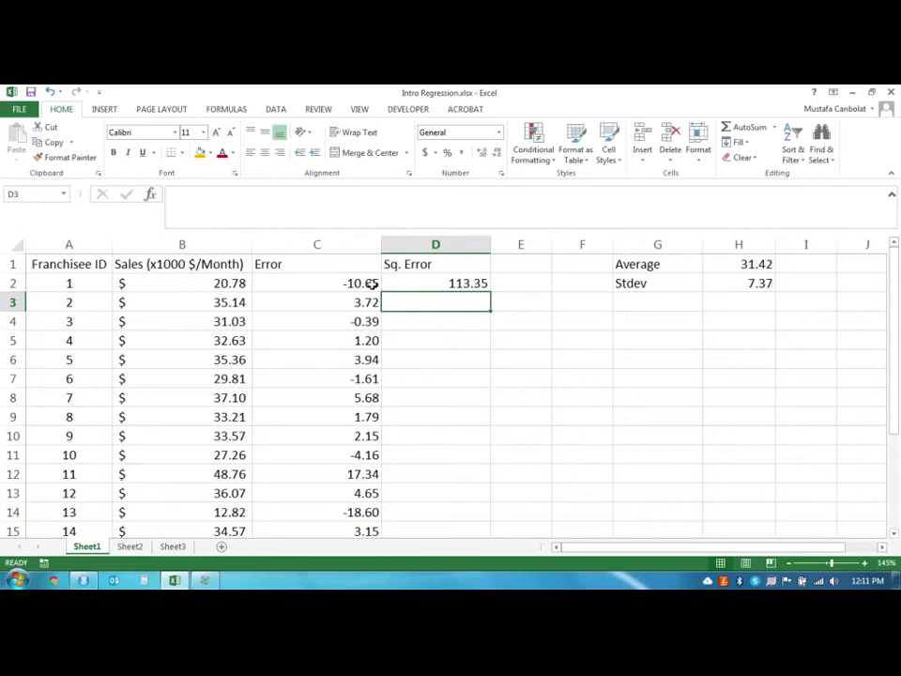
pyautogui.click(435, 282)
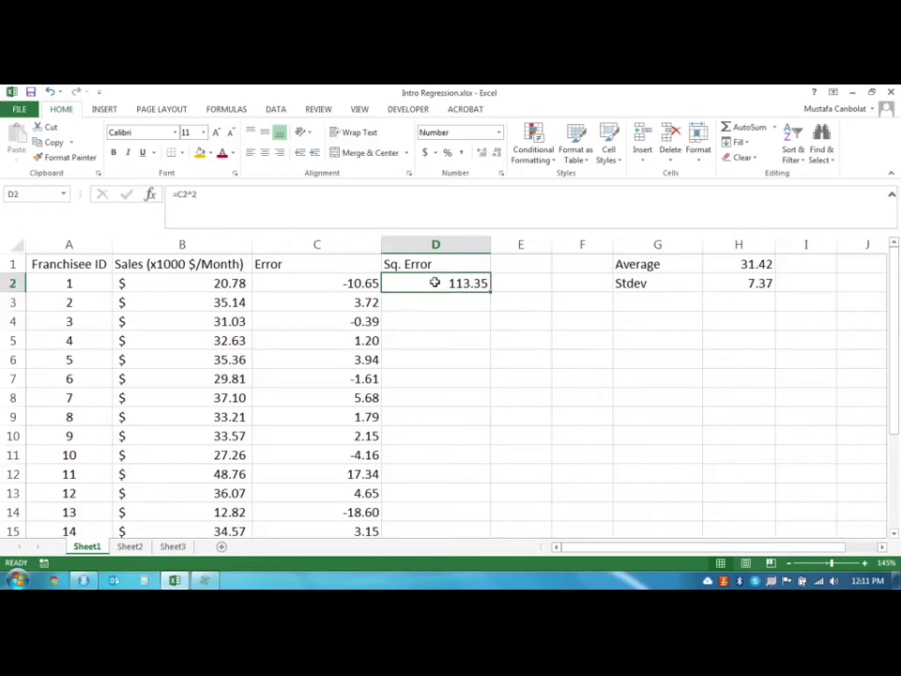
# Step: Fill the squared-error formula down to D21 and format it as two-decimal Number
pyautogui.doubleClick(492, 292)
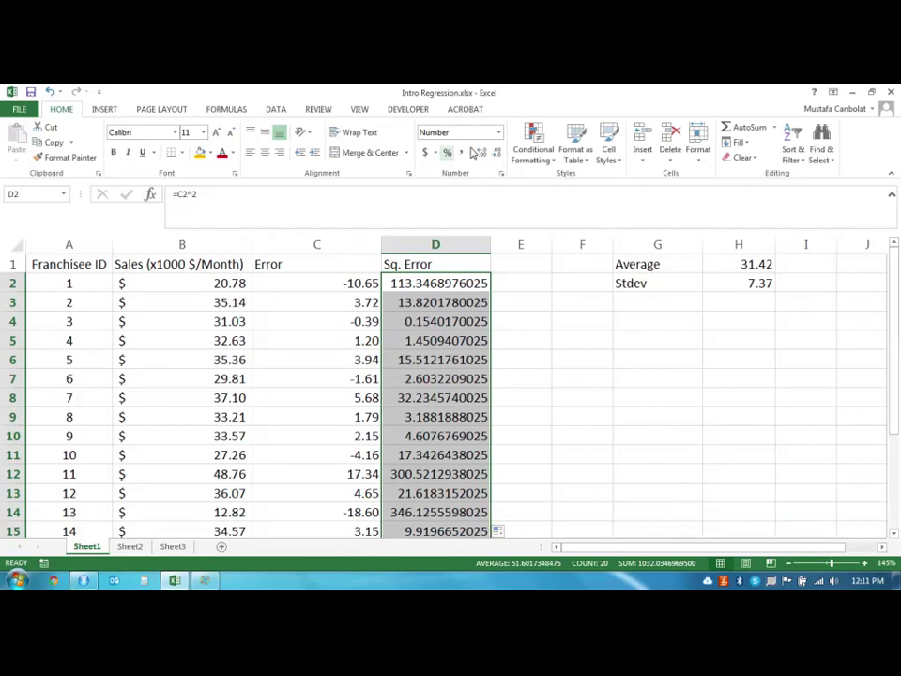
pyautogui.click(497, 133)
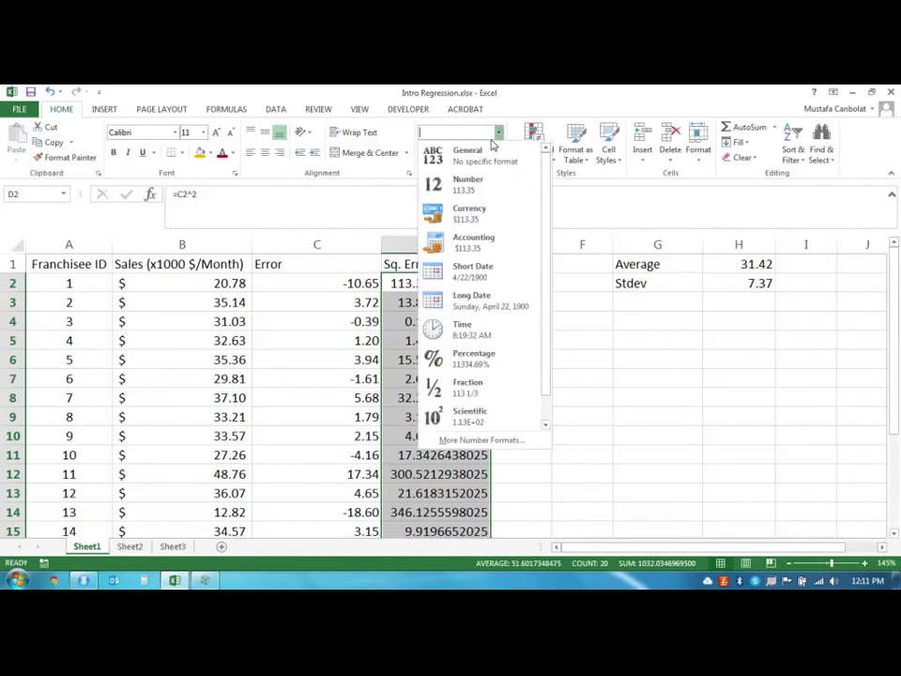
pyautogui.click(475, 189)
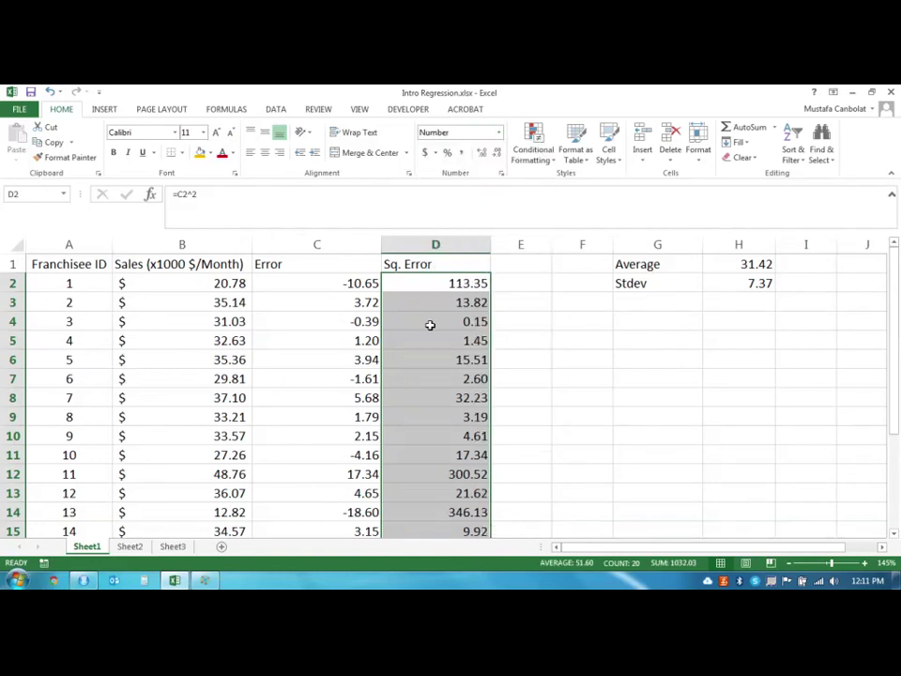
# Step: Check the squared-error formulas in D12 and D14
pyautogui.scroll(-4, 430, 325)
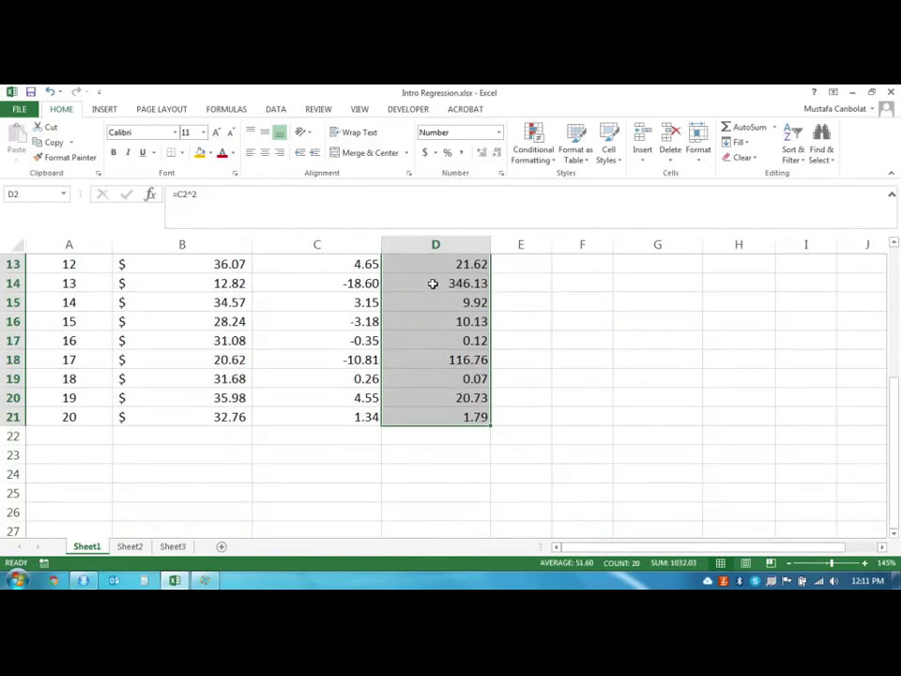
pyautogui.click(433, 283)
pyautogui.scroll(2, 430, 306)
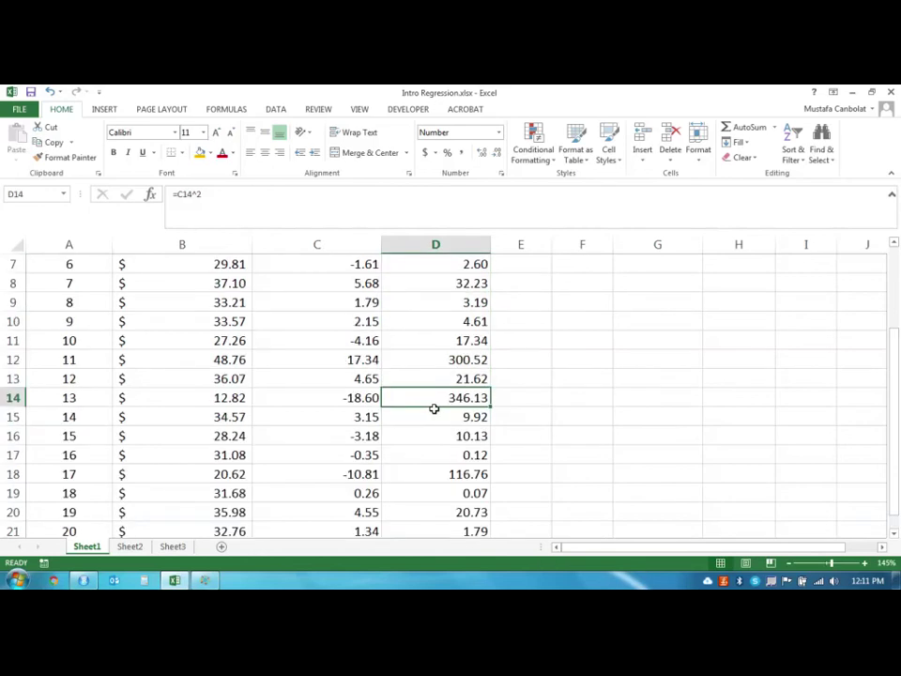
pyautogui.click(445, 360)
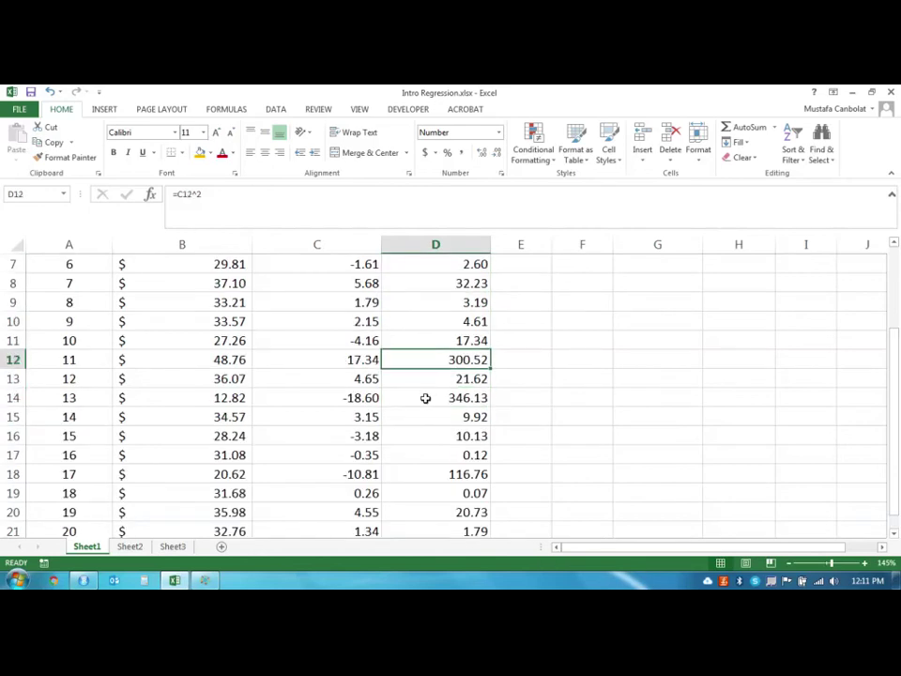
pyautogui.click(425, 398)
pyautogui.click(428, 354)
pyautogui.scroll(2, 429, 353)
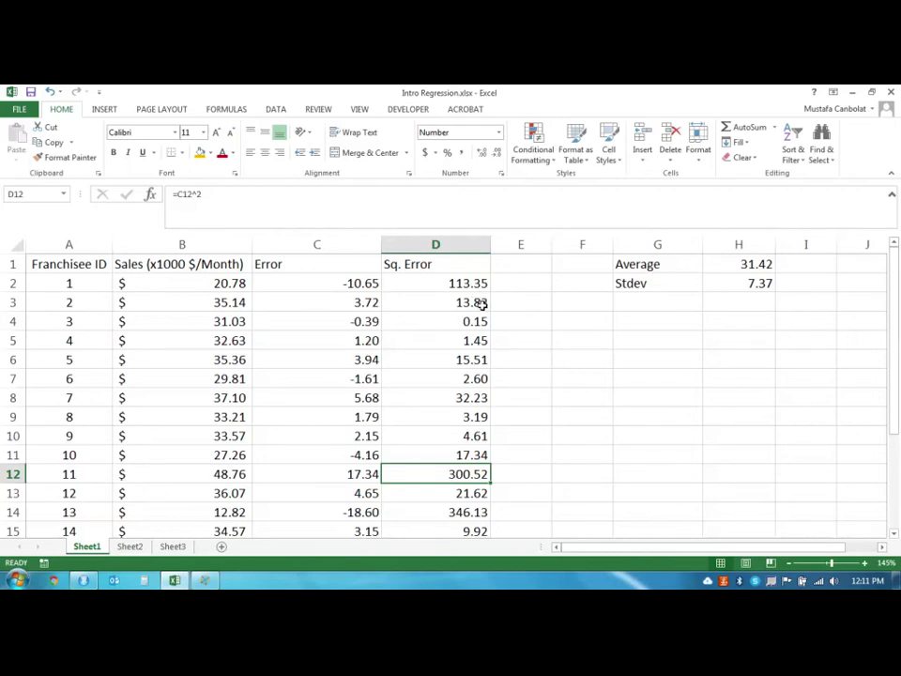
pyautogui.scroll(-2, 480, 309)
pyautogui.scroll(2, 483, 317)
pyautogui.click(668, 304)
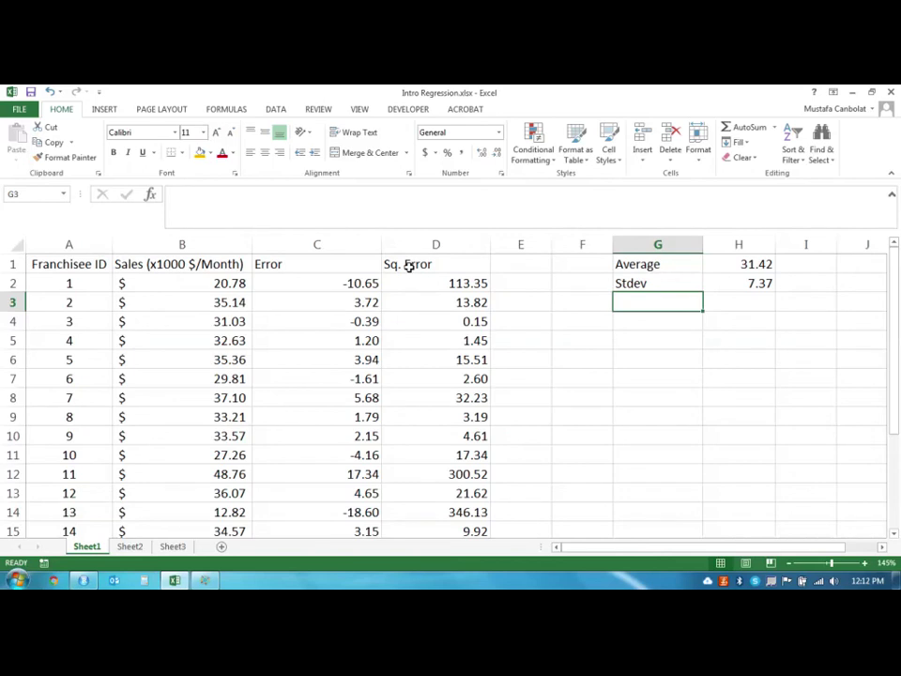
# Step: Label G3 'Sum of the Sq. Errors' and autofit column G
pyautogui.write('Sum of th')
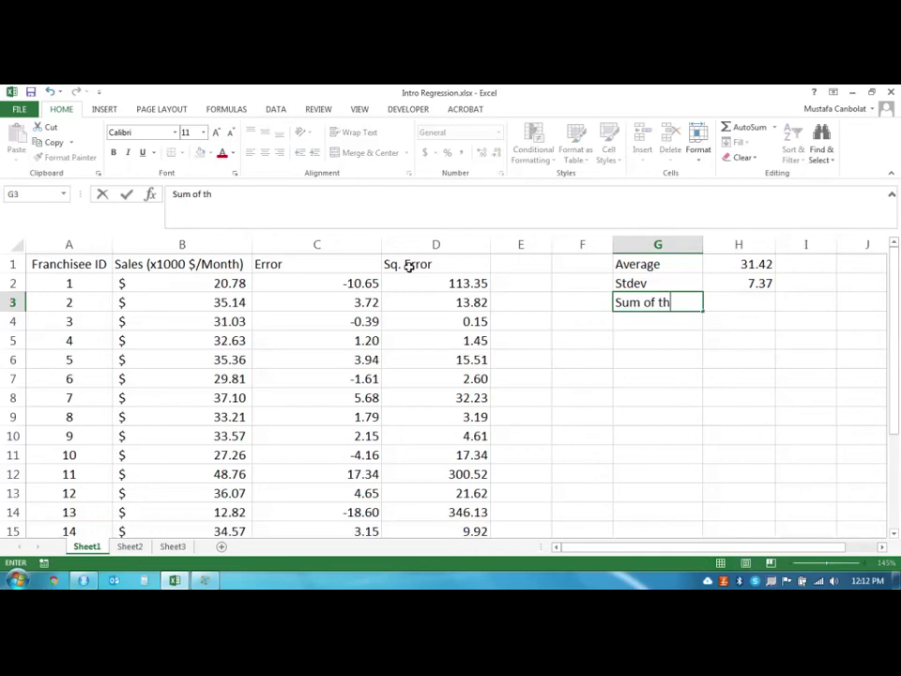
pyautogui.write('e Sq. Errors')
pyautogui.press('Return')
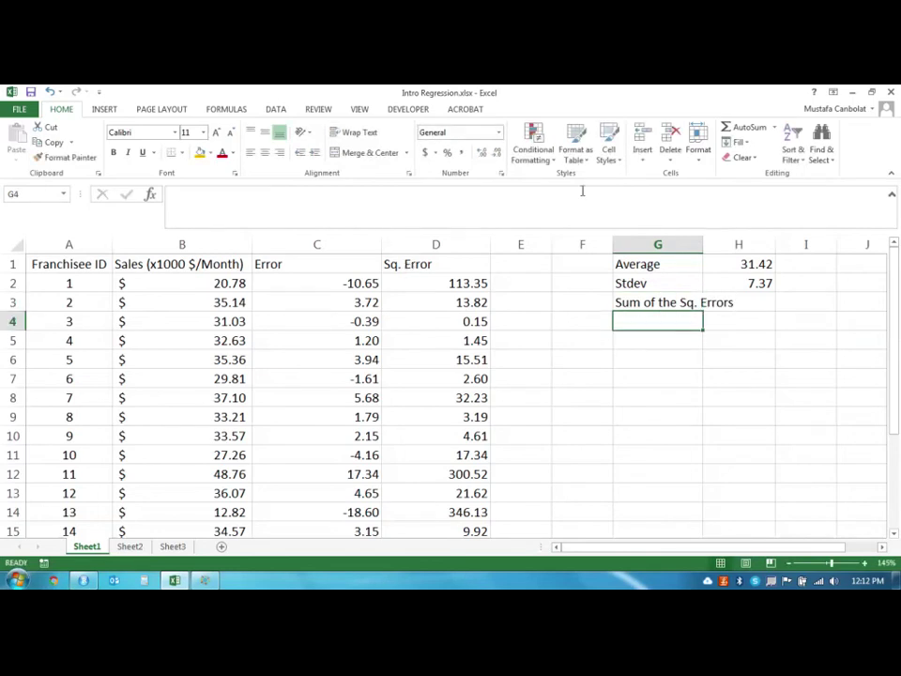
pyautogui.doubleClick(701, 244)
# Step: Enter =SUM(D2:D21) in H3, totalling 1032.03
pyautogui.click(793, 301)
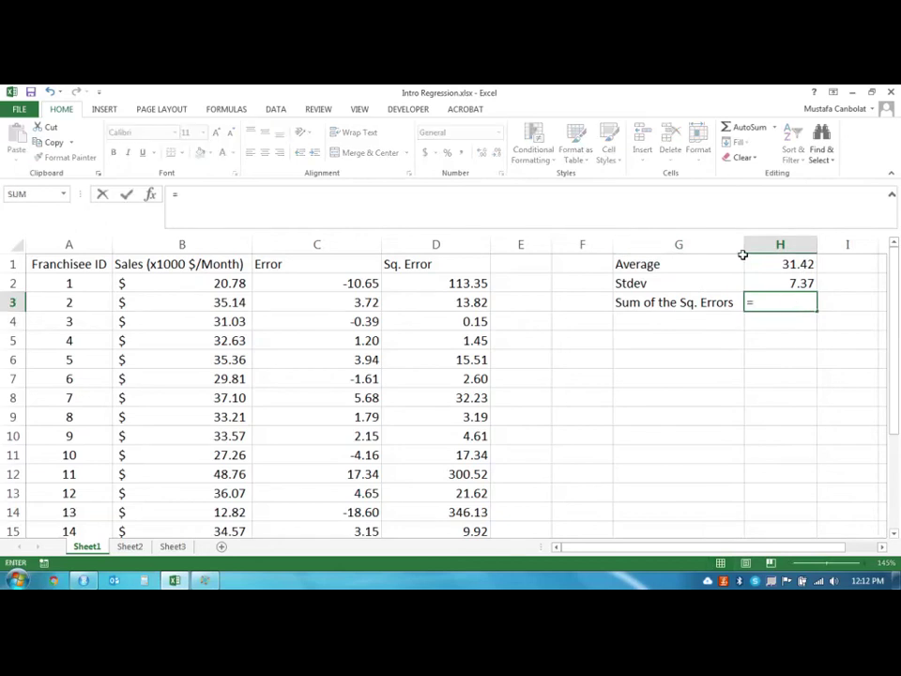
pyautogui.write('sum*(')
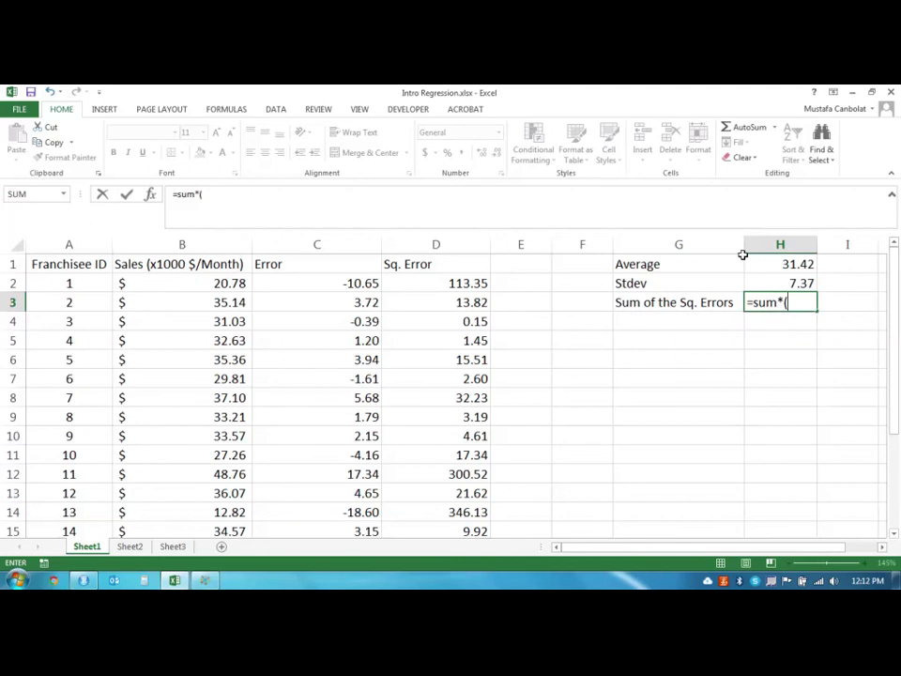
pyautogui.press('BackSpace')
pyautogui.write('(')
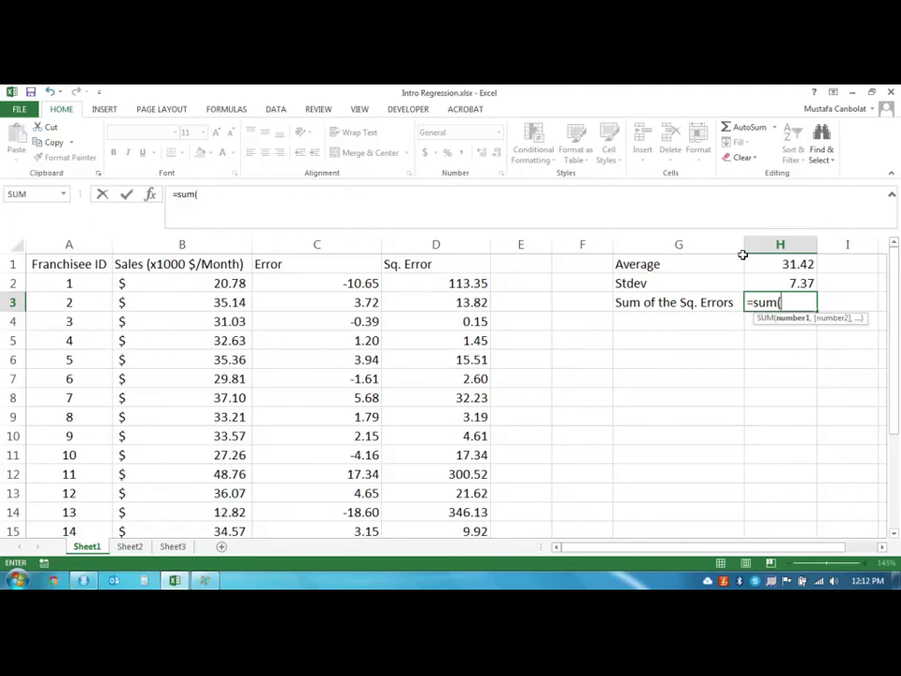
pyautogui.click(434, 280)
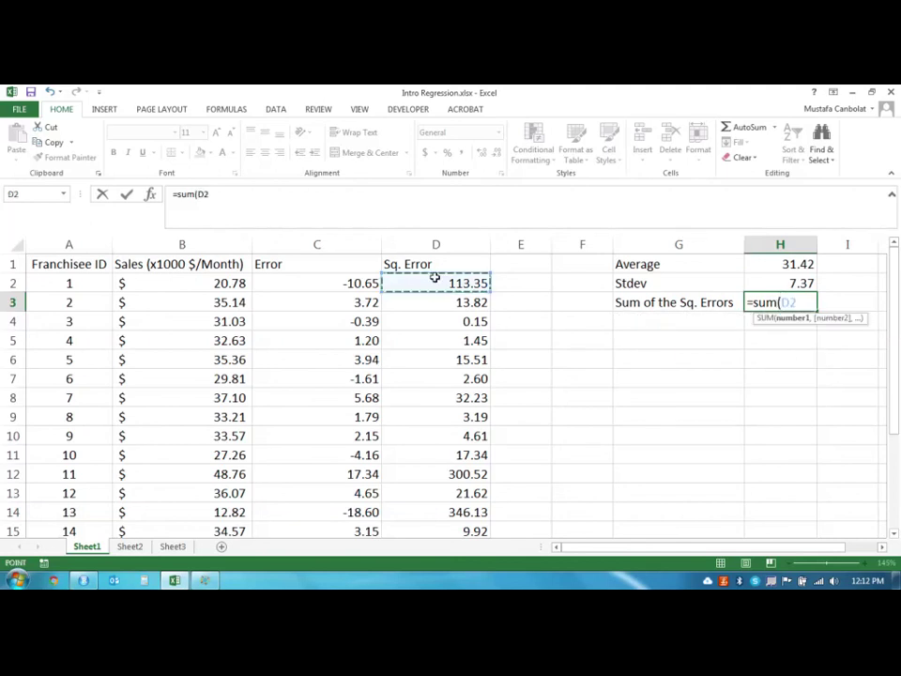
pyautogui.hotkey('ctrl', 'shift', 'Down')
pyautogui.press('Return')
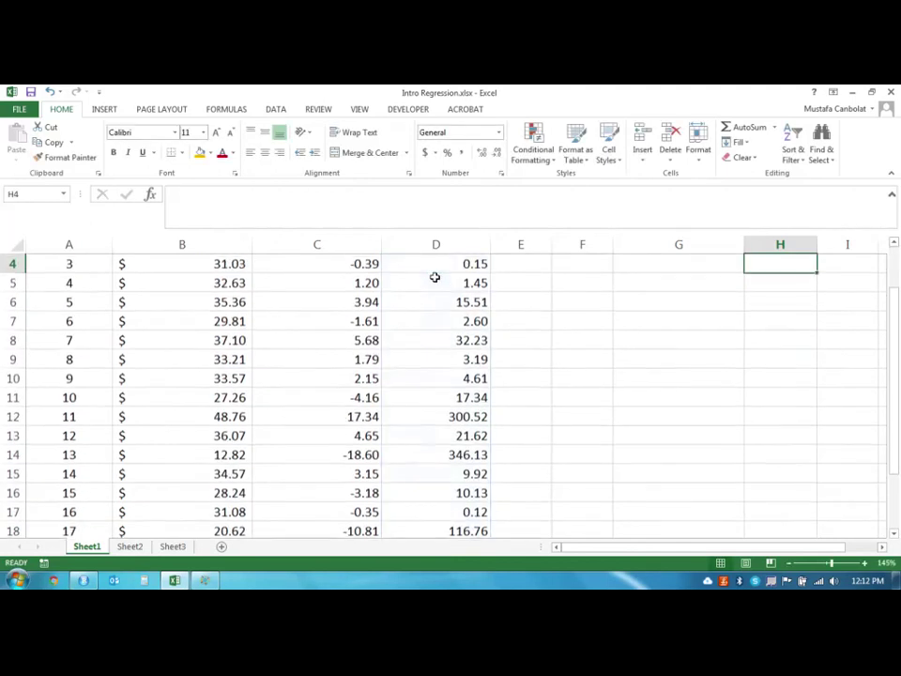
pyautogui.scroll(1, 523, 264)
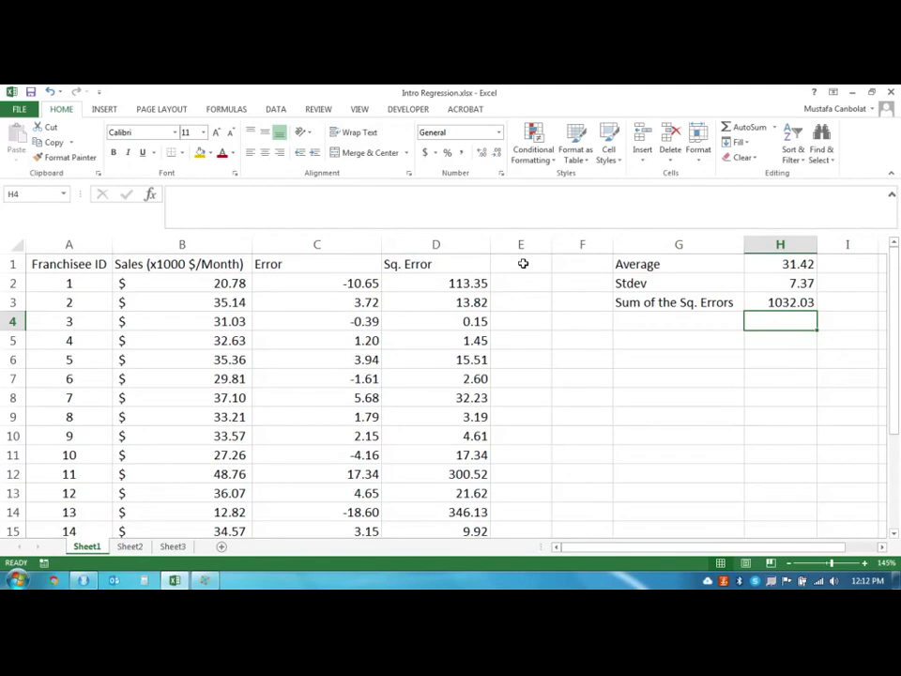
pyautogui.click(793, 265)
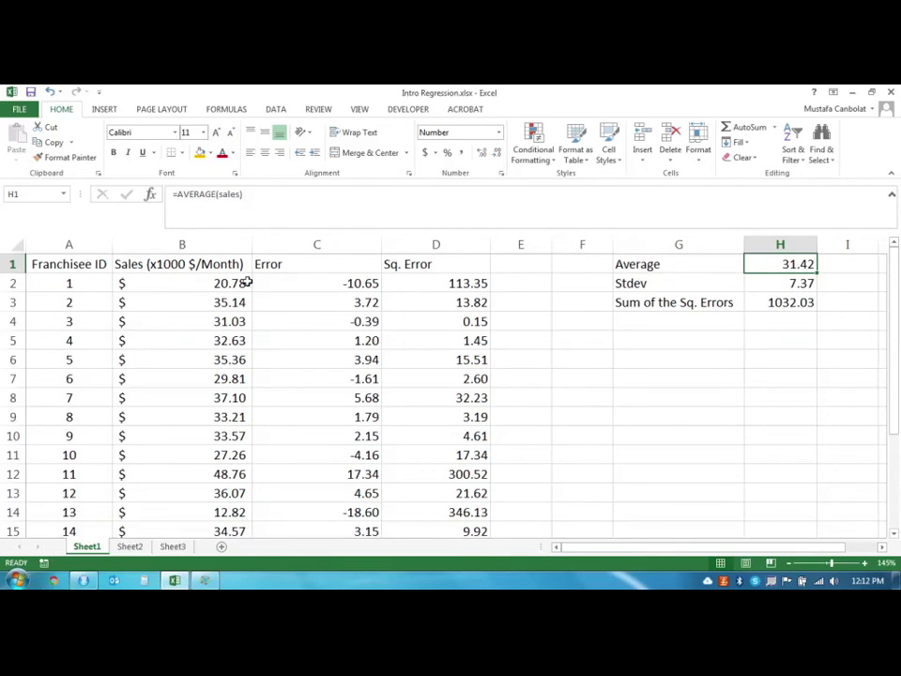
pyautogui.write('25')
pyautogui.press('Return')
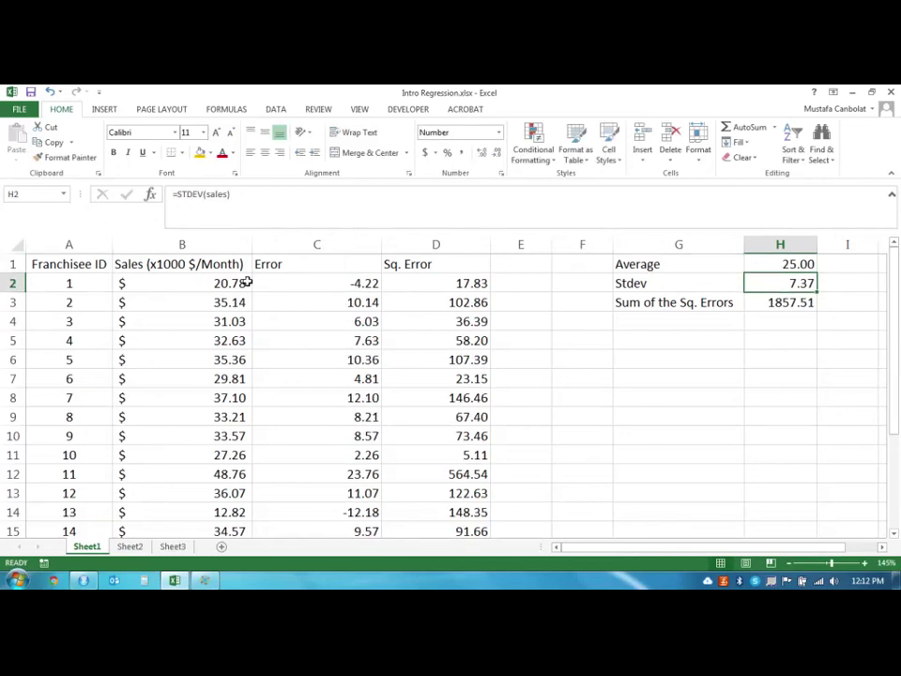
pyautogui.click(799, 264)
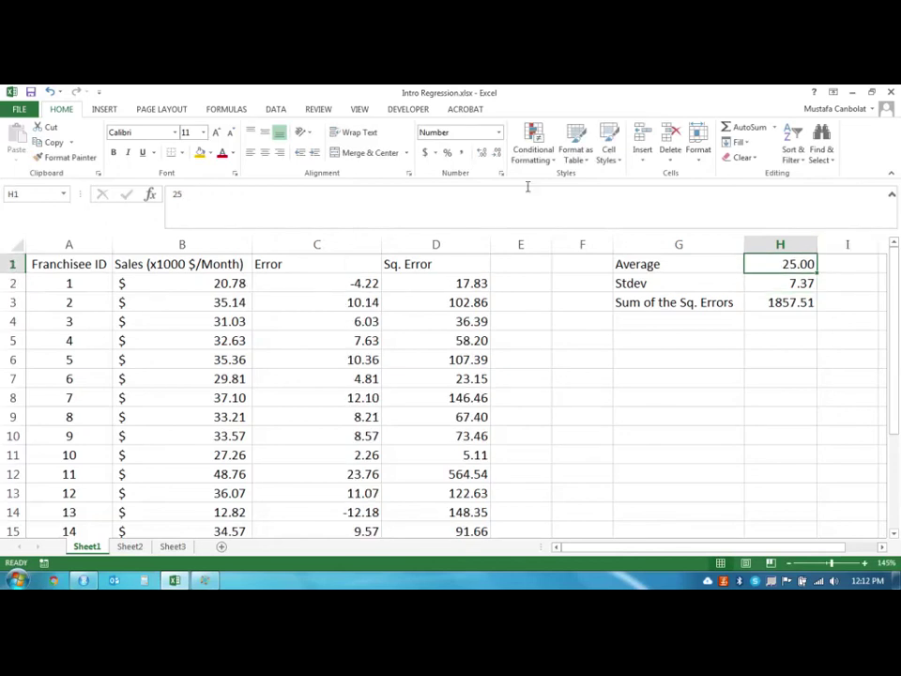
pyautogui.click(50, 92)
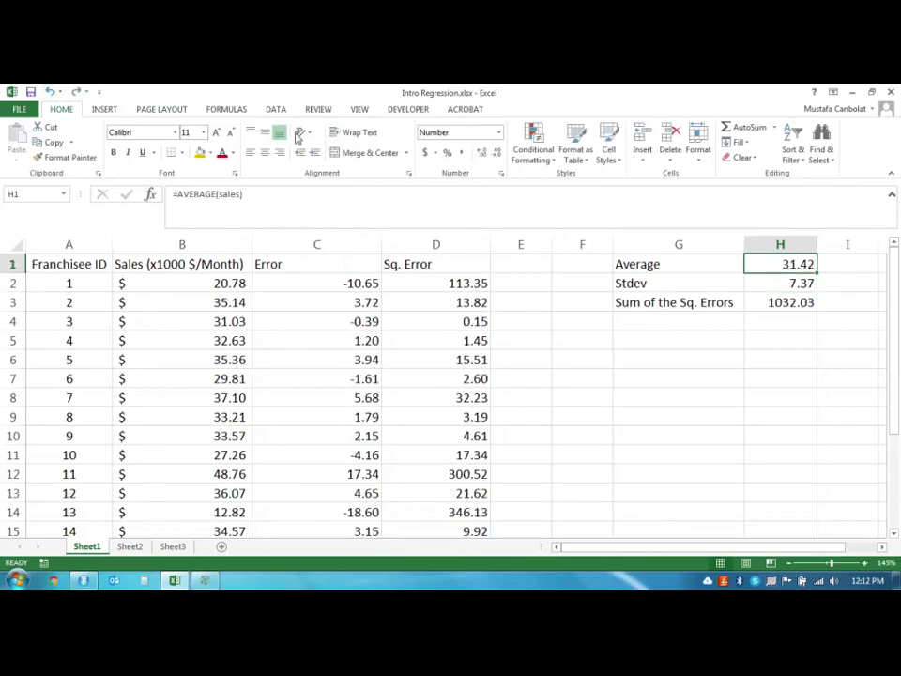
pyautogui.write('32')
pyautogui.press('Return')
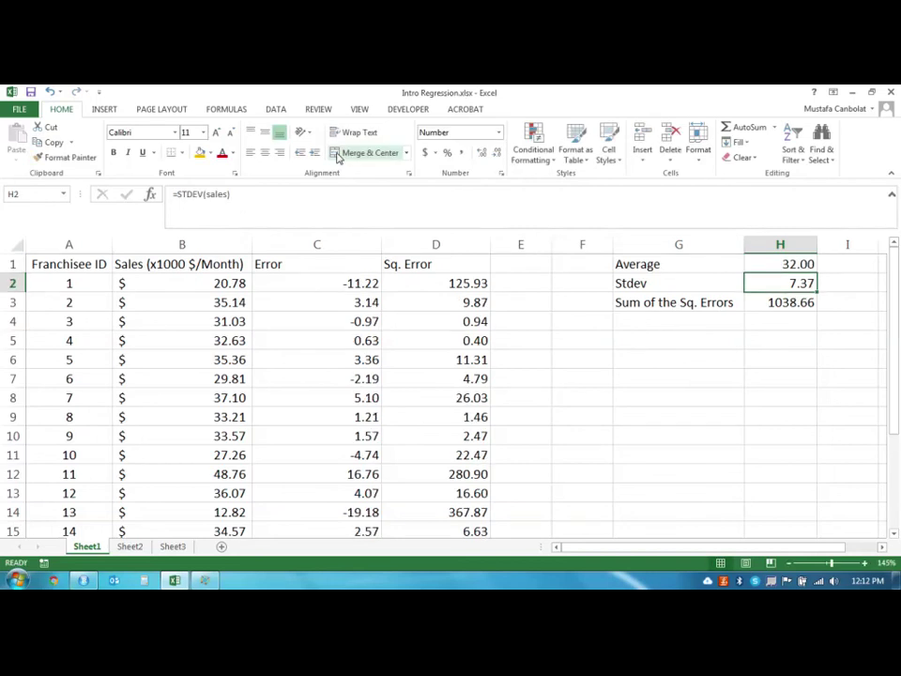
pyautogui.click(50, 92)
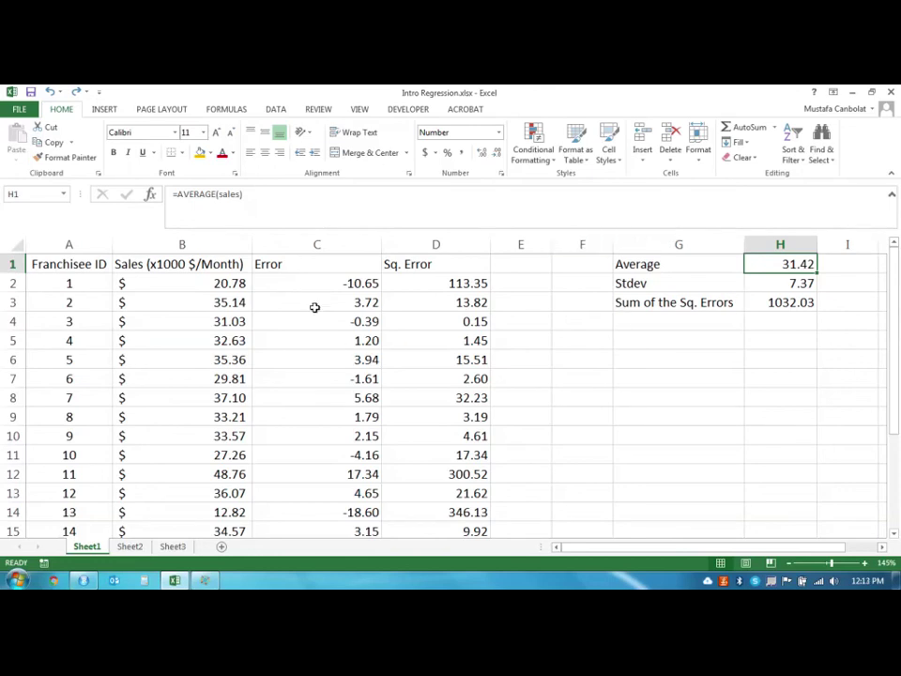
pyautogui.click(202, 284)
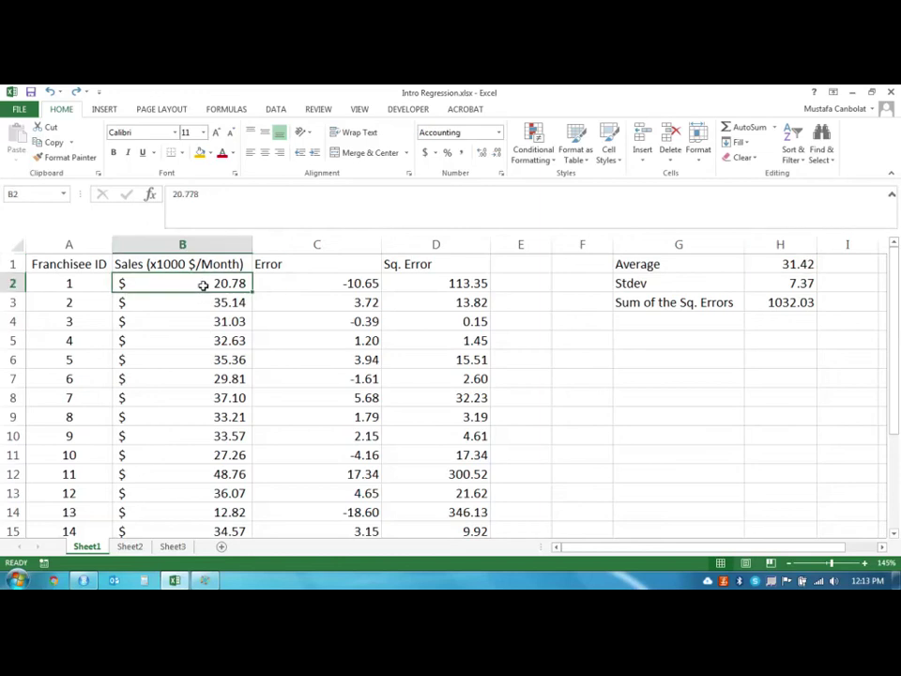
pyautogui.click(807, 264)
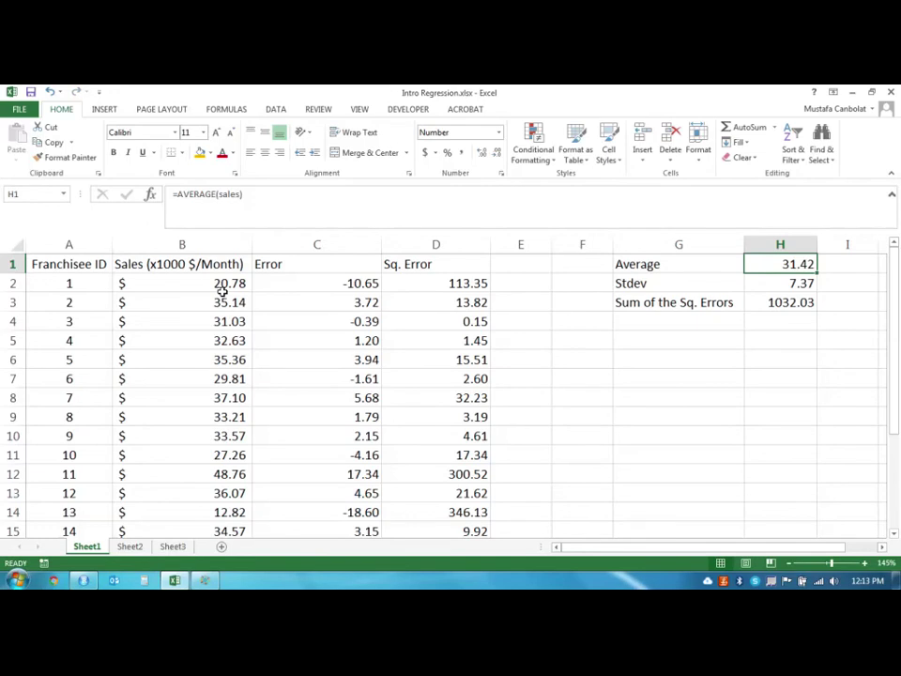
pyautogui.scroll(-2, 207, 315)
pyautogui.scroll(-5, 207, 315)
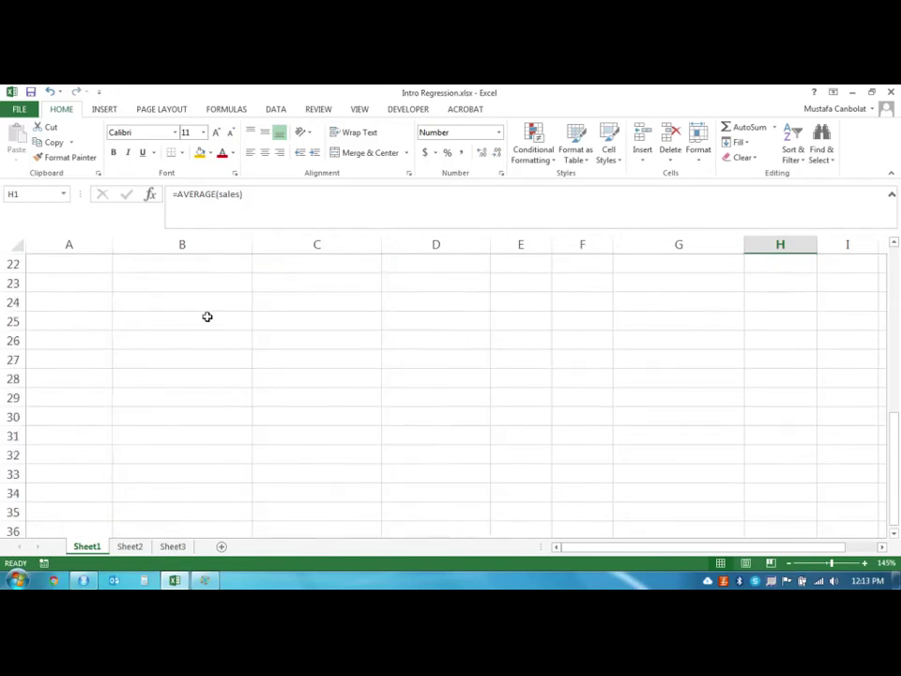
pyautogui.scroll(7, 207, 316)
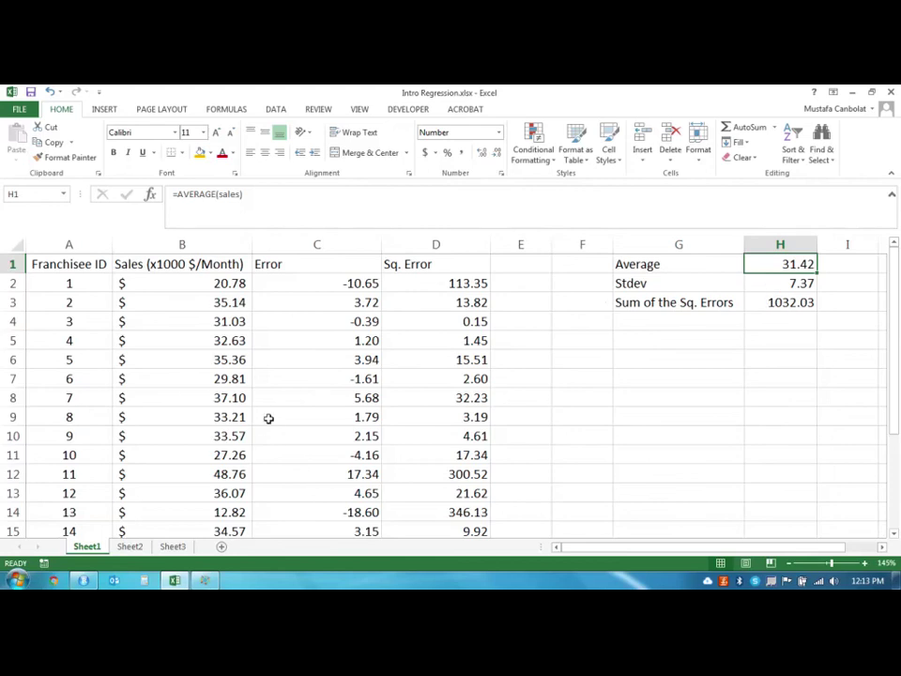
pyautogui.click(803, 302)
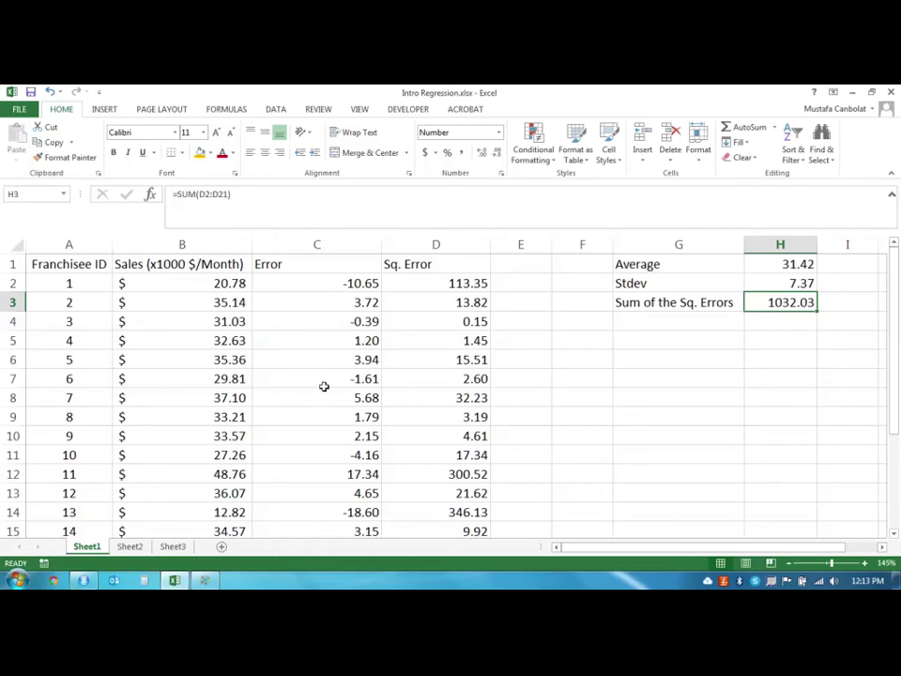
# Step: On Sheet2, review the Adv. Budget values and select the Sales and Adv. Budget headers in B1:C1
pyautogui.click(131, 545)
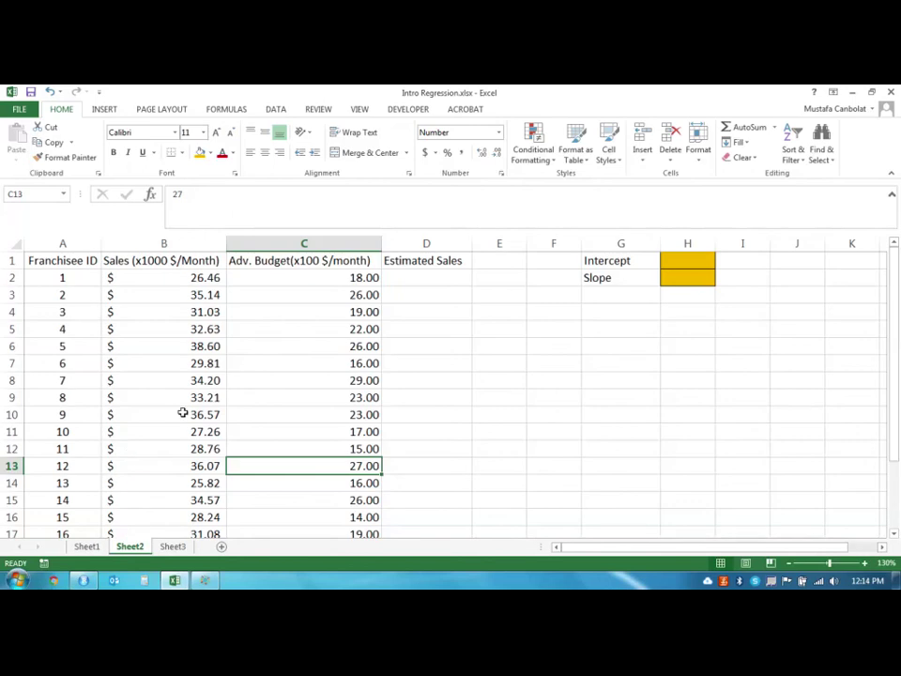
pyautogui.click(240, 293)
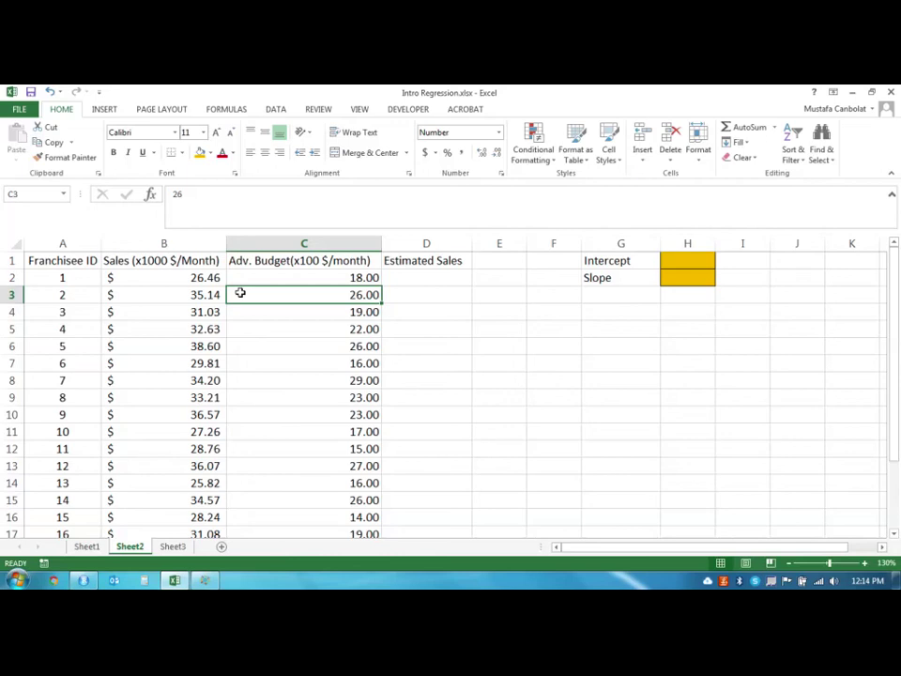
pyautogui.click(275, 273)
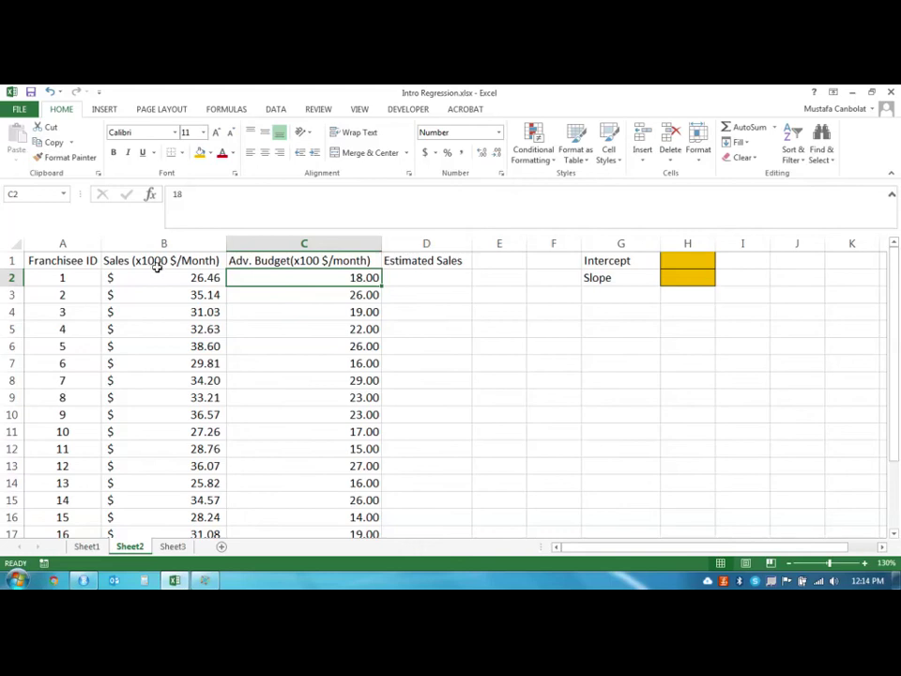
pyautogui.moveTo(160, 259); pyautogui.dragTo(270, 257)
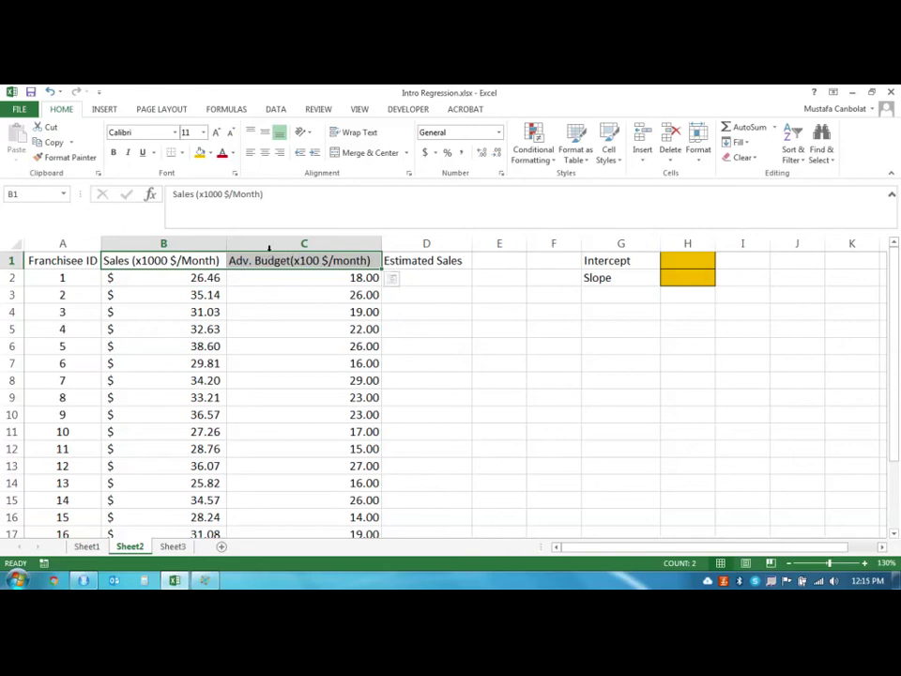
# Step: Insert a blank column before Estimated Sales and move the Sales column into it
pyautogui.click(408, 237)
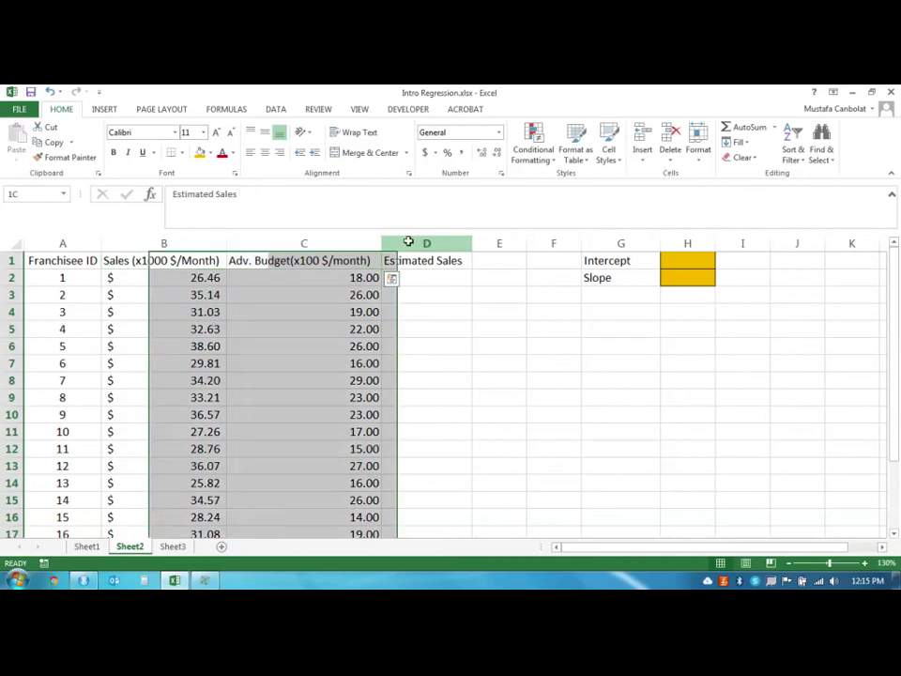
pyautogui.rightClick(408, 237)
pyautogui.click(443, 330)
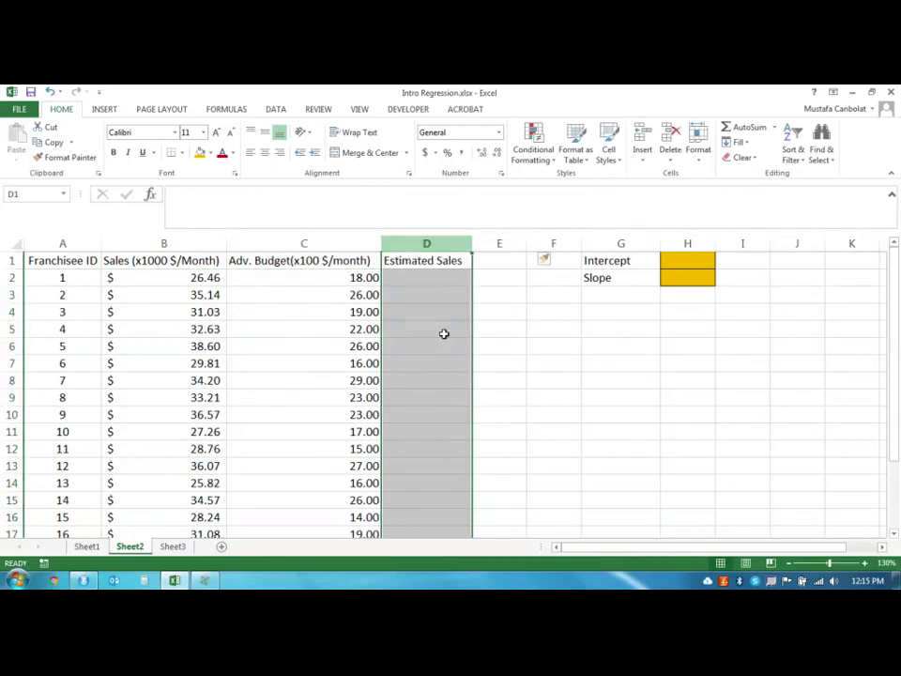
pyautogui.click(182, 244)
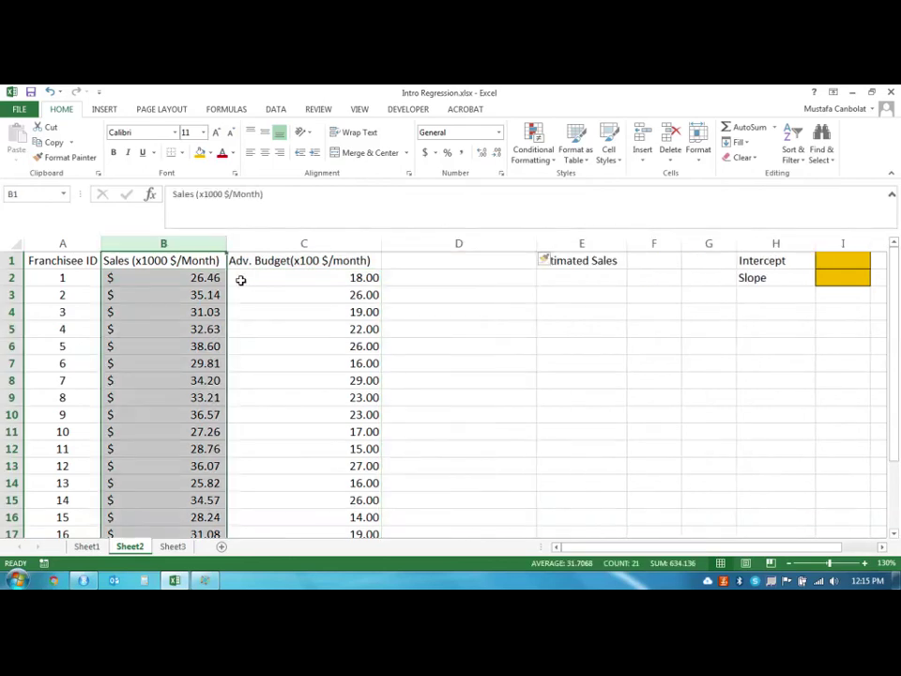
pyautogui.moveTo(227, 281); pyautogui.dragTo(456, 287)
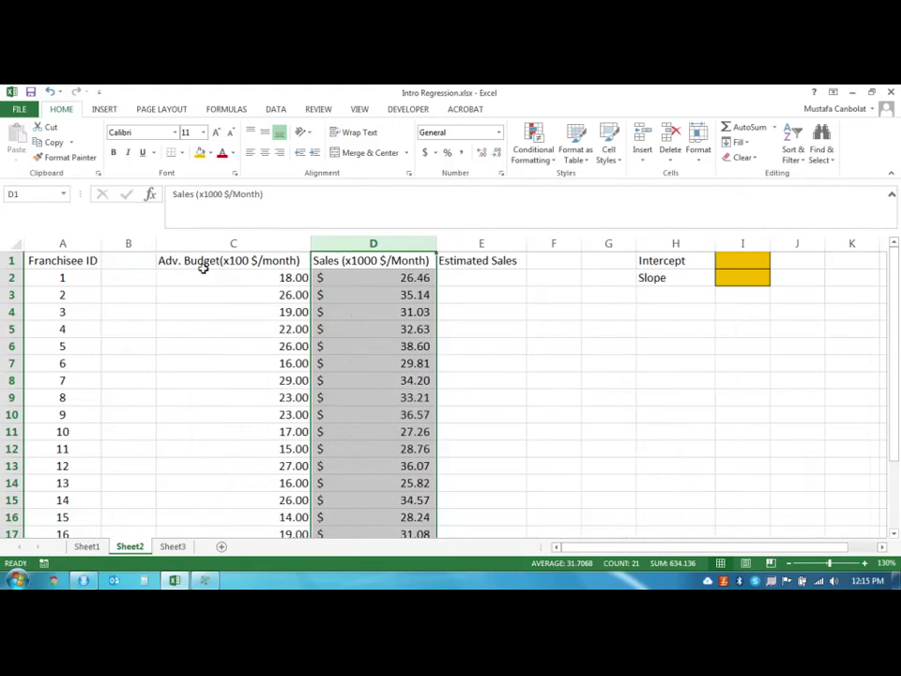
# Step: Delete the now-empty column B and select the budget and sales data B1:C21
pyautogui.click(129, 245)
pyautogui.rightClick(129, 246)
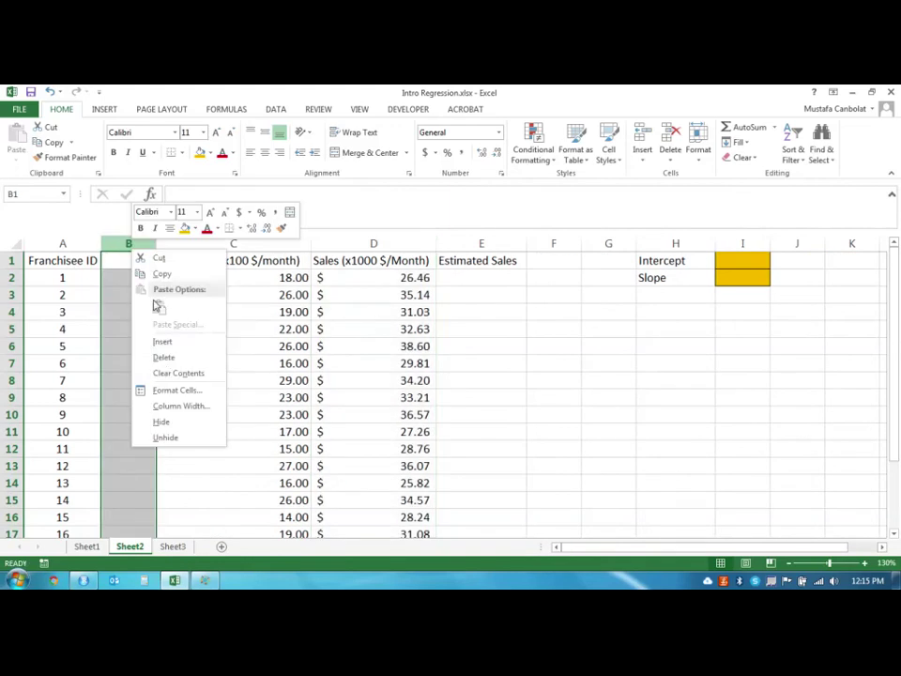
pyautogui.click(156, 356)
pyautogui.click(146, 328)
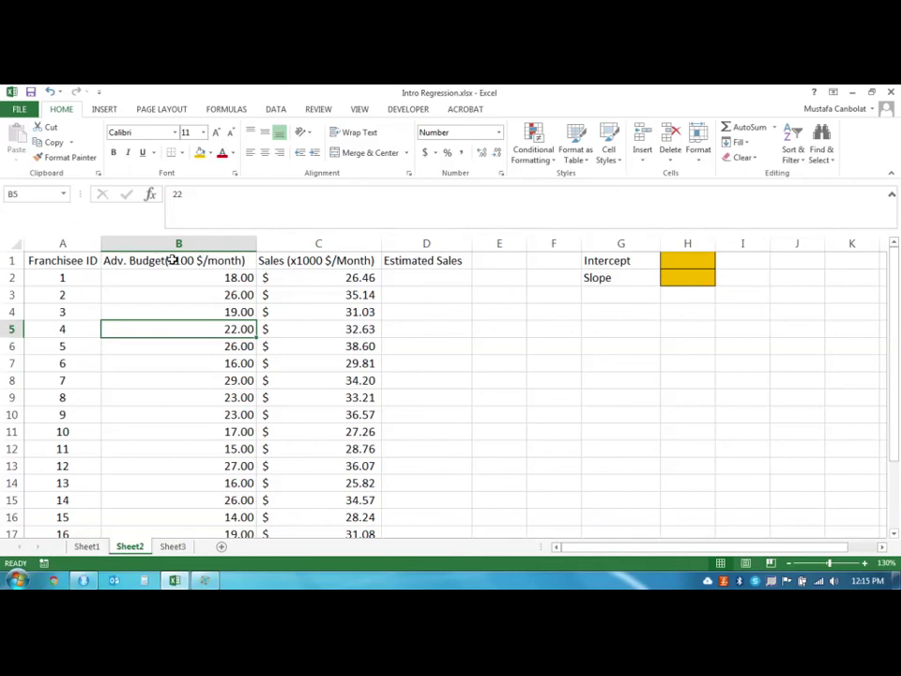
pyautogui.moveTo(173, 260); pyautogui.dragTo(334, 253)
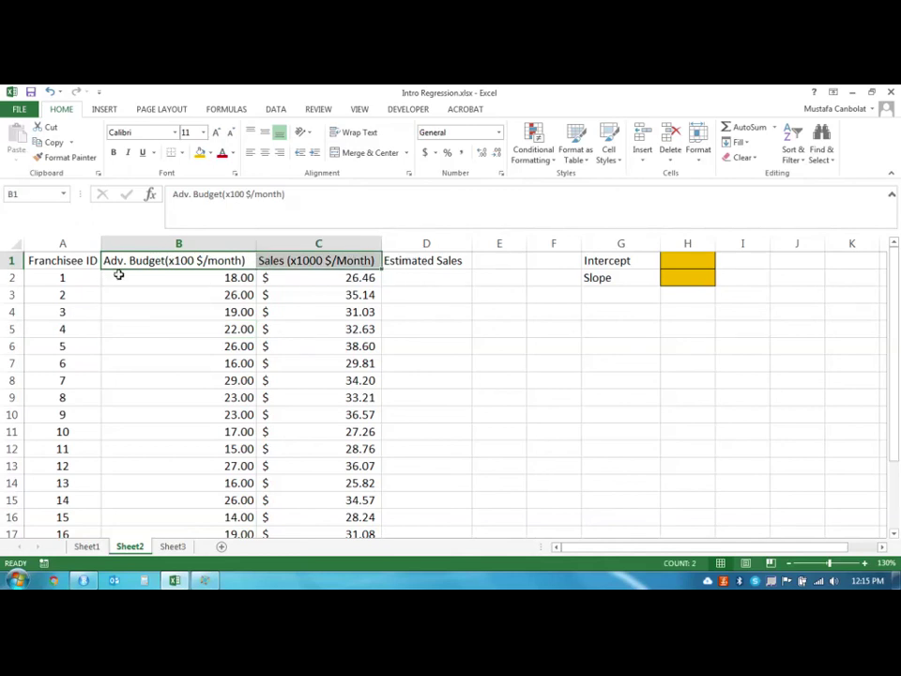
pyautogui.moveTo(182, 257); pyautogui.dragTo(296, 262)
pyautogui.hotkey('ctrl', 'shift', 'Down')
pyautogui.scroll(2, 300, 262)
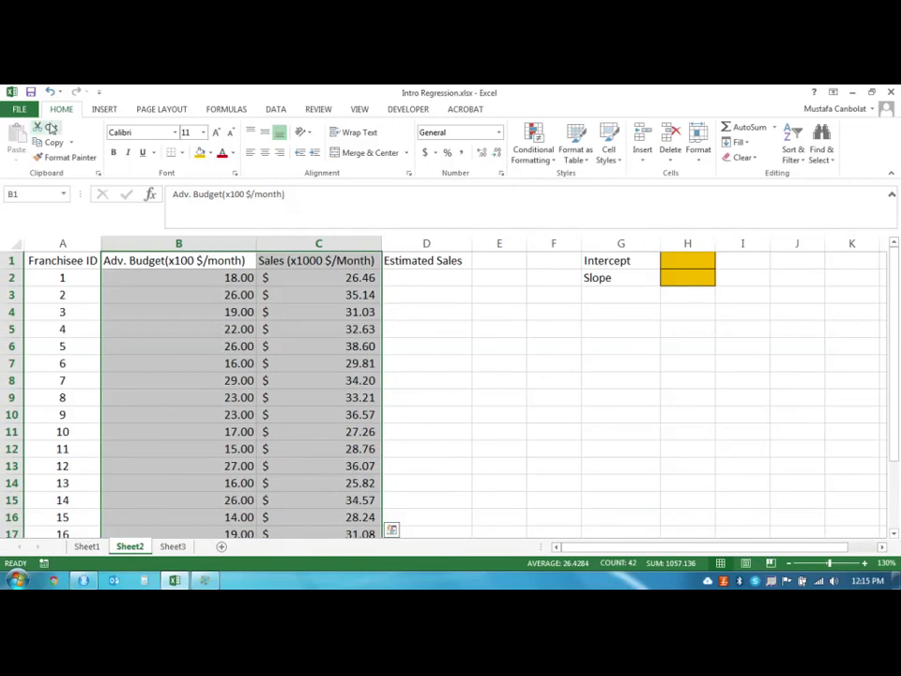
# Step: Insert a plain Scatter chart of sales versus advertising budget and place it right of the data
pyautogui.click(101, 112)
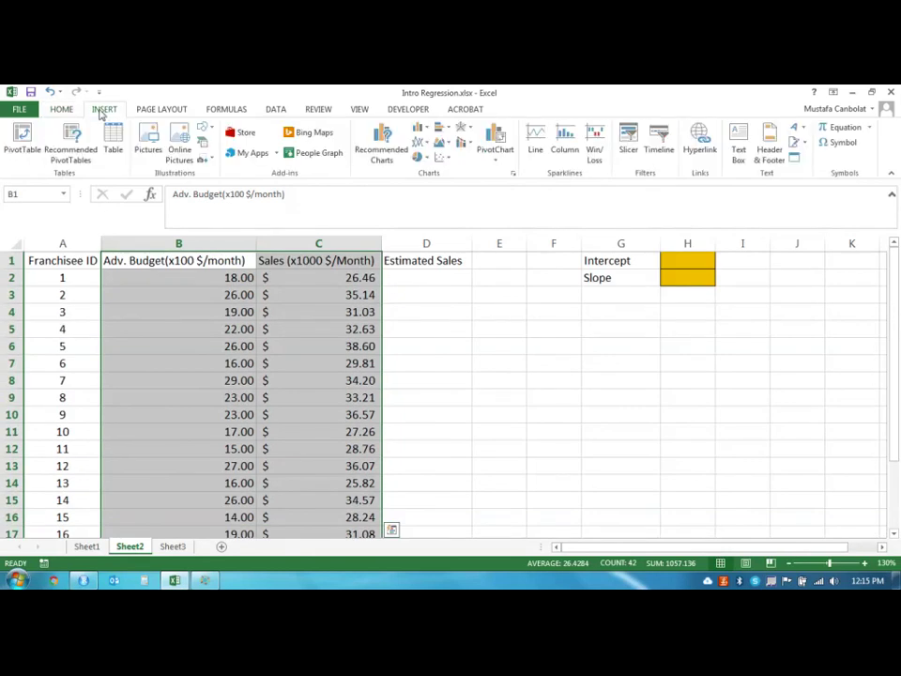
pyautogui.click(442, 157)
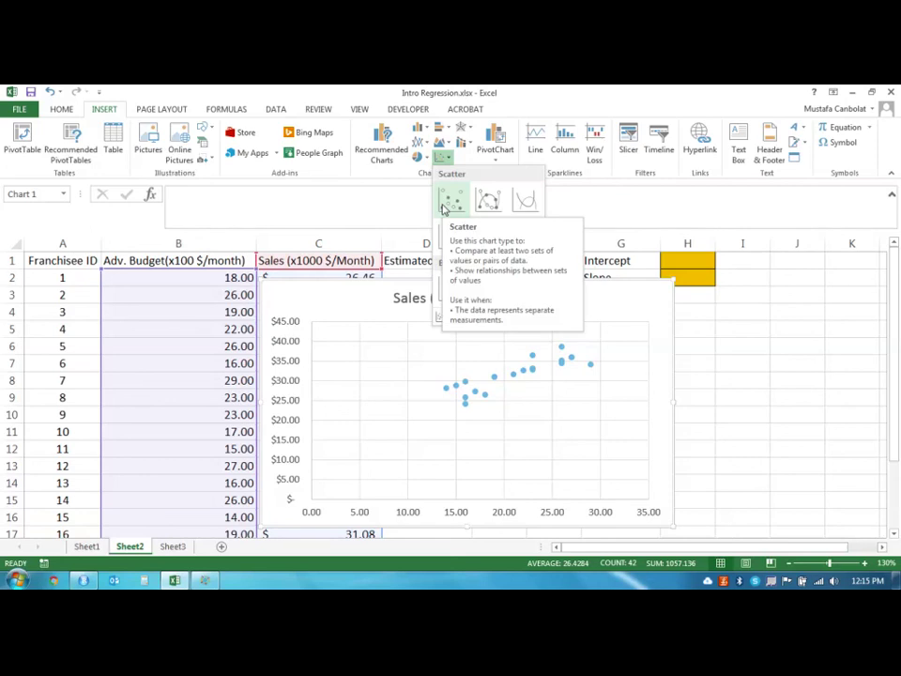
pyautogui.click(445, 207)
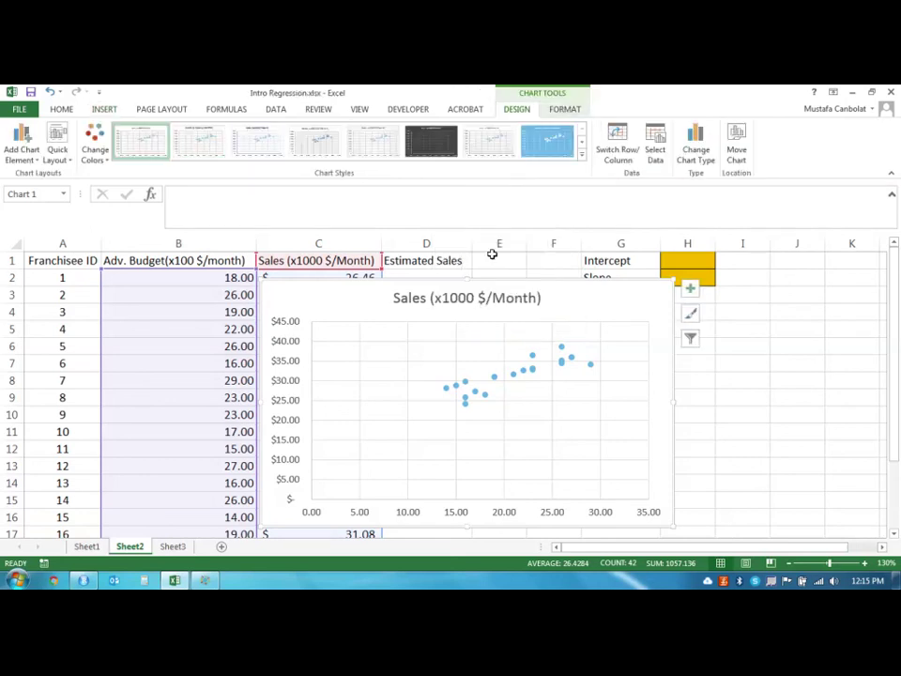
pyautogui.moveTo(498, 281); pyautogui.dragTo(609, 282)
pyautogui.moveTo(655, 294); pyautogui.dragTo(632, 293)
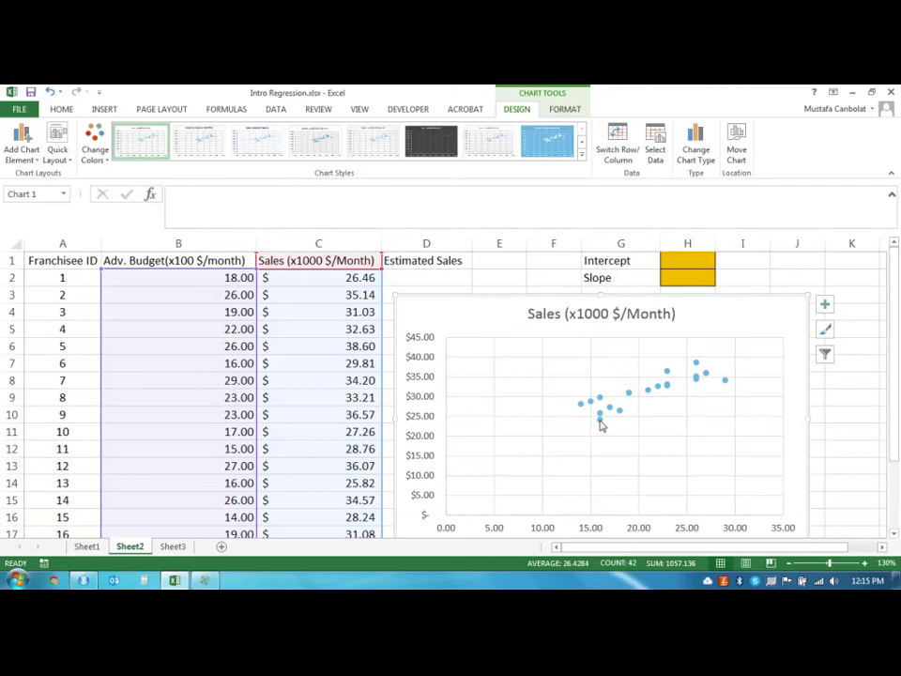
pyautogui.moveTo(601, 425)
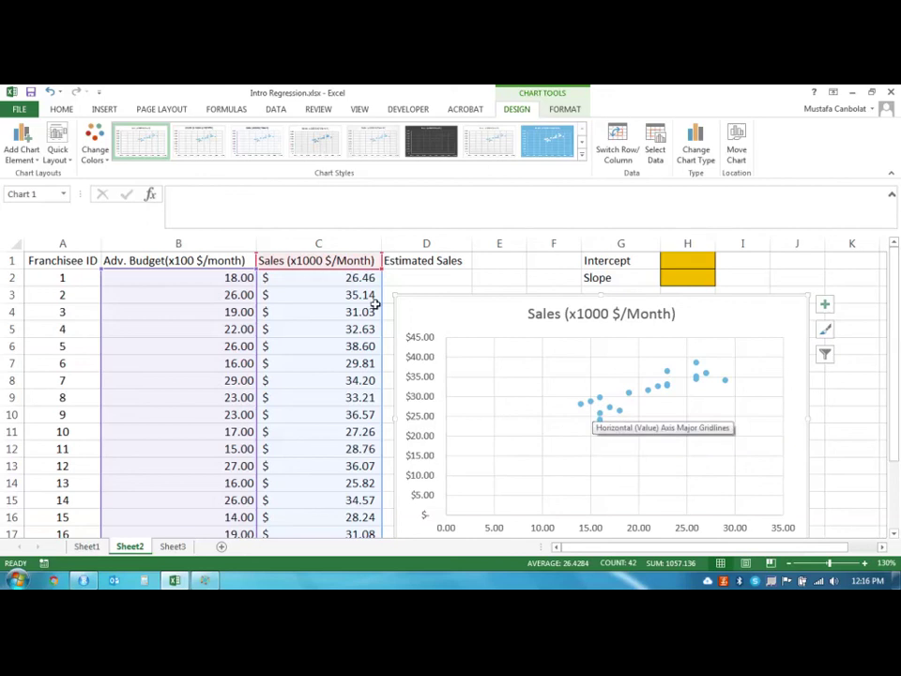
# Step: Draw a straight line shape through the chart's points, starting near $15 at zero budget
pyautogui.click(104, 109)
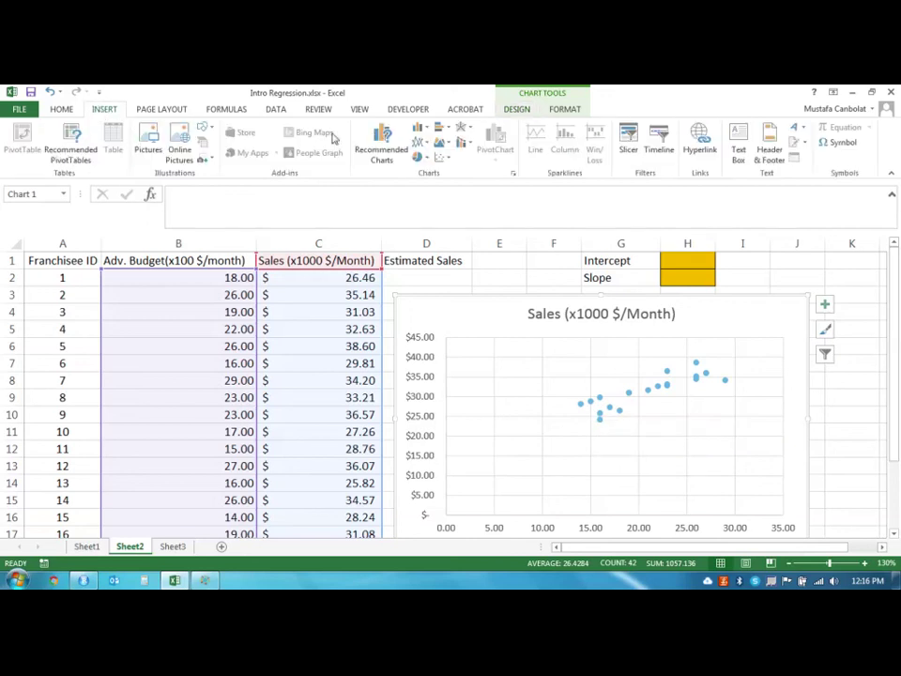
pyautogui.click(736, 266)
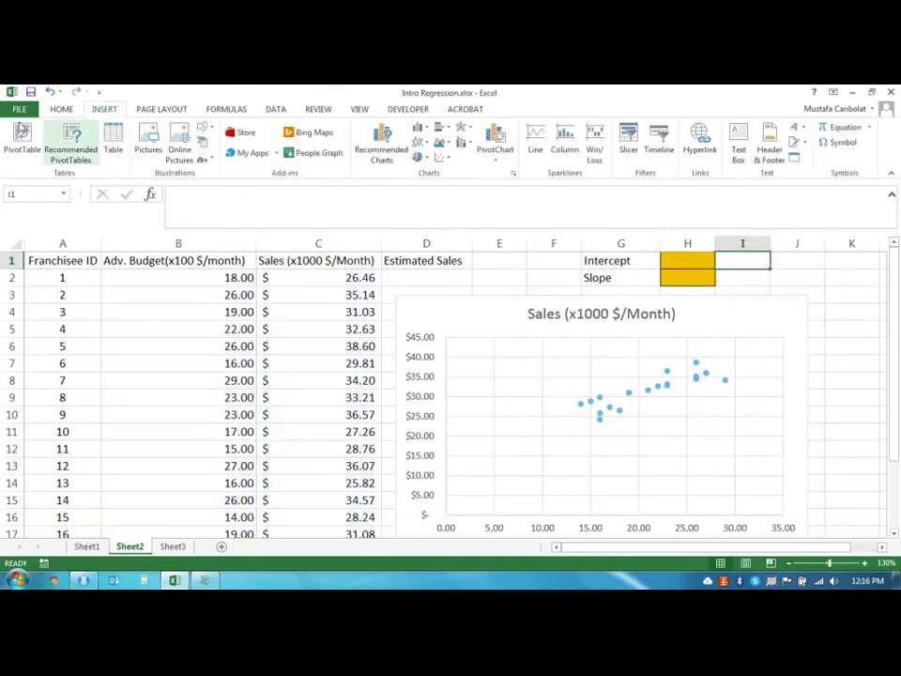
pyautogui.click(215, 130)
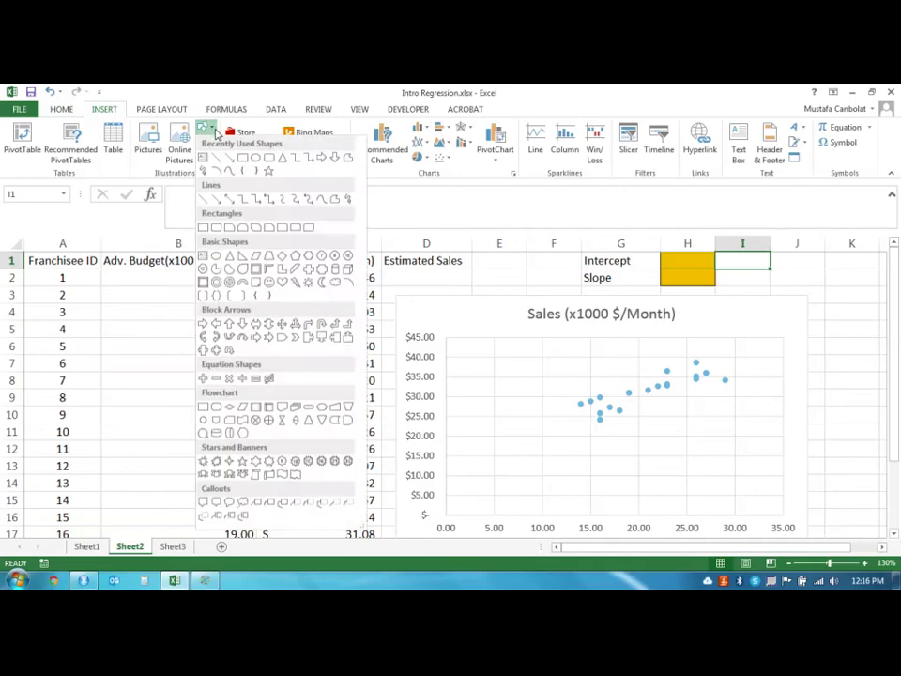
pyautogui.click(207, 199)
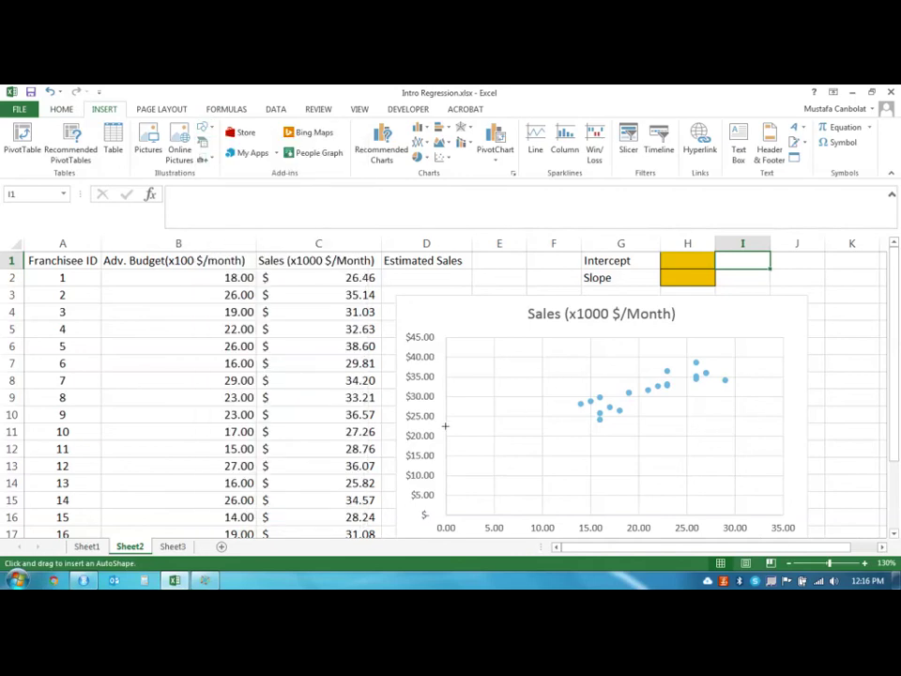
pyautogui.moveTo(442, 426); pyautogui.dragTo(772, 351)
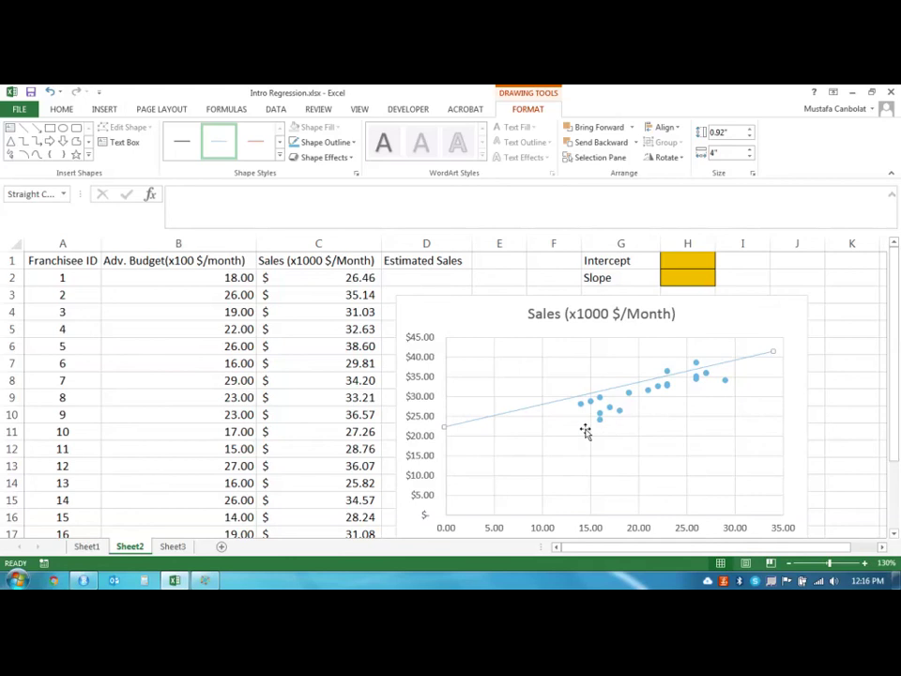
pyautogui.moveTo(448, 428); pyautogui.dragTo(450, 451)
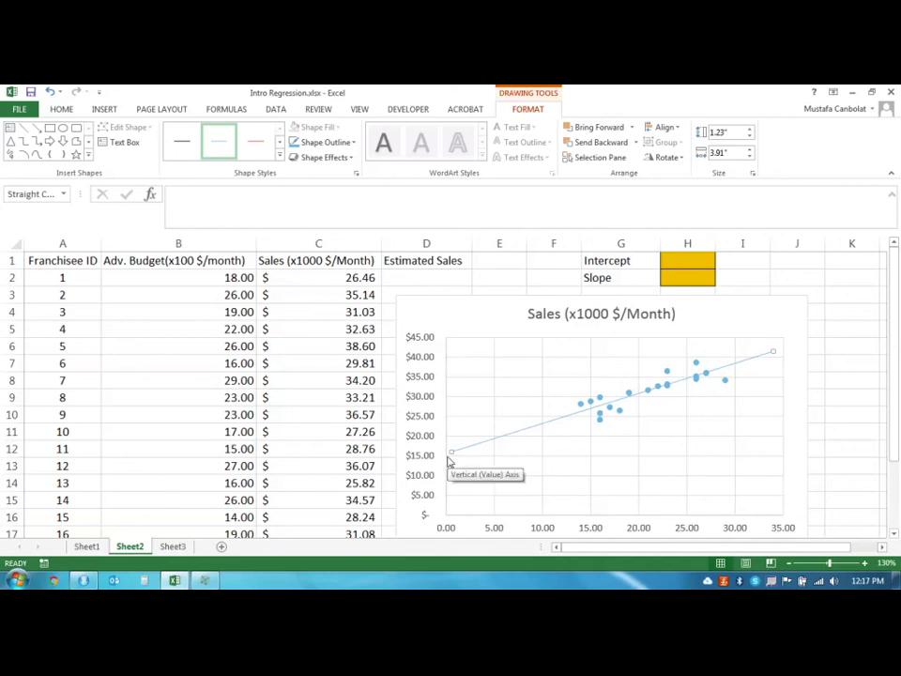
# Step: Enter an Intercept of 15 in H1 and a Slope of 0.7 in H2
pyautogui.click(671, 258)
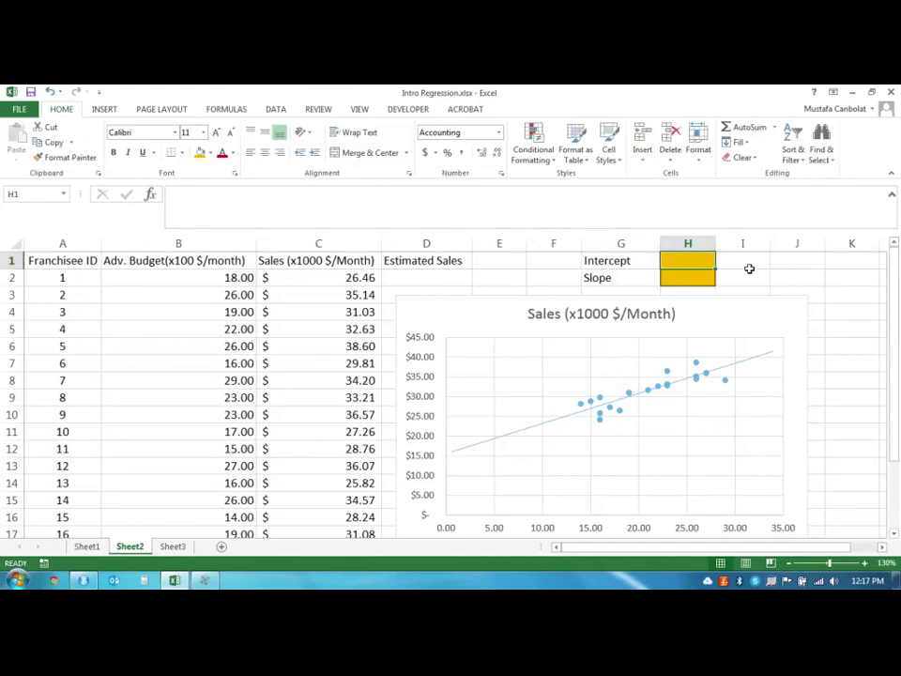
pyautogui.write('15')
pyautogui.press('Return')
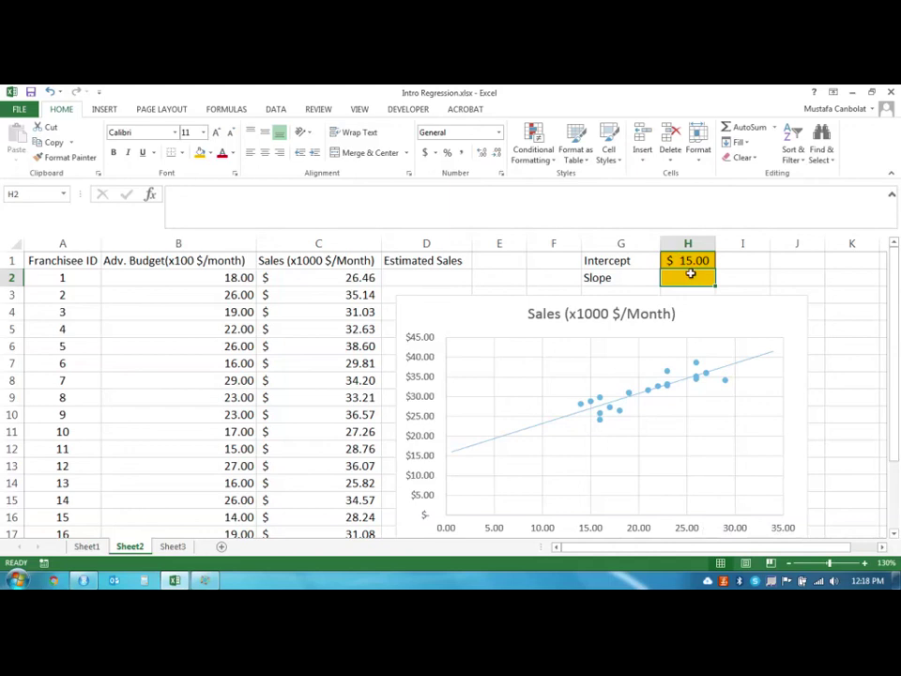
pyautogui.write('0.7')
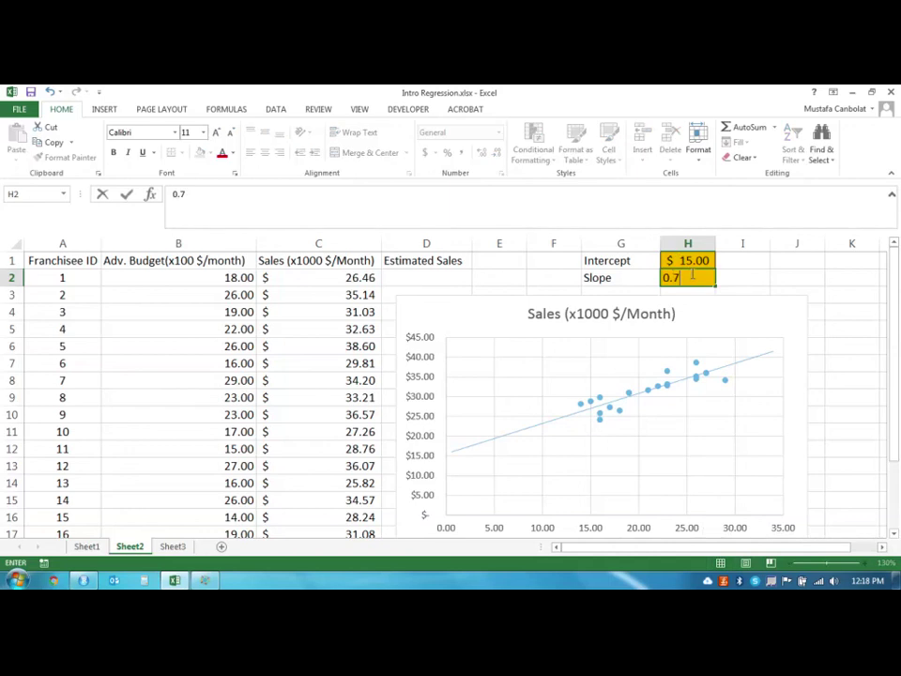
pyautogui.press('Return')
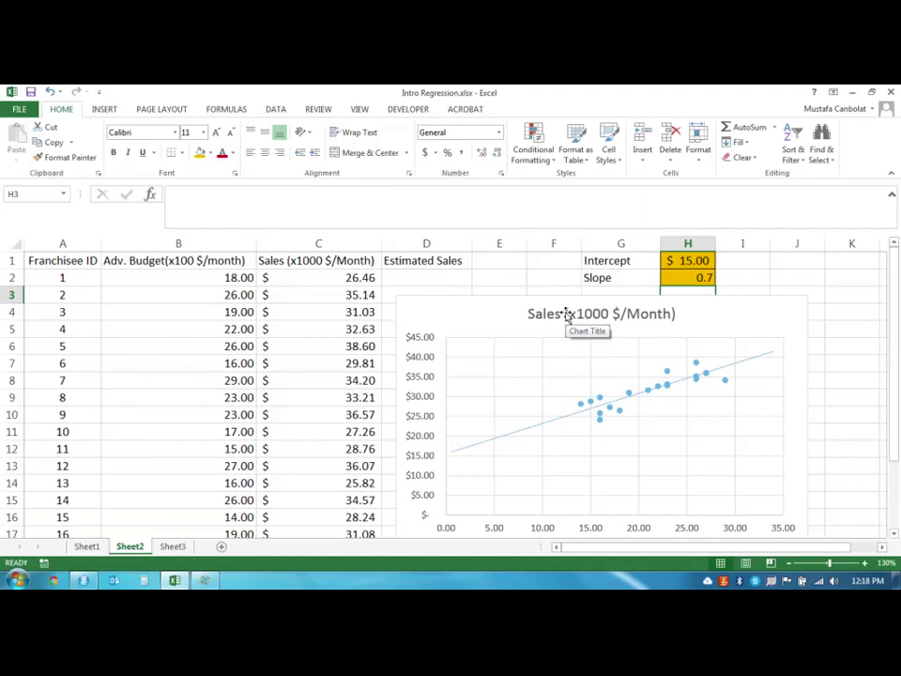
# Step: Delete the hand-drawn line from the chart and move the chart further right
pyautogui.click(730, 364)
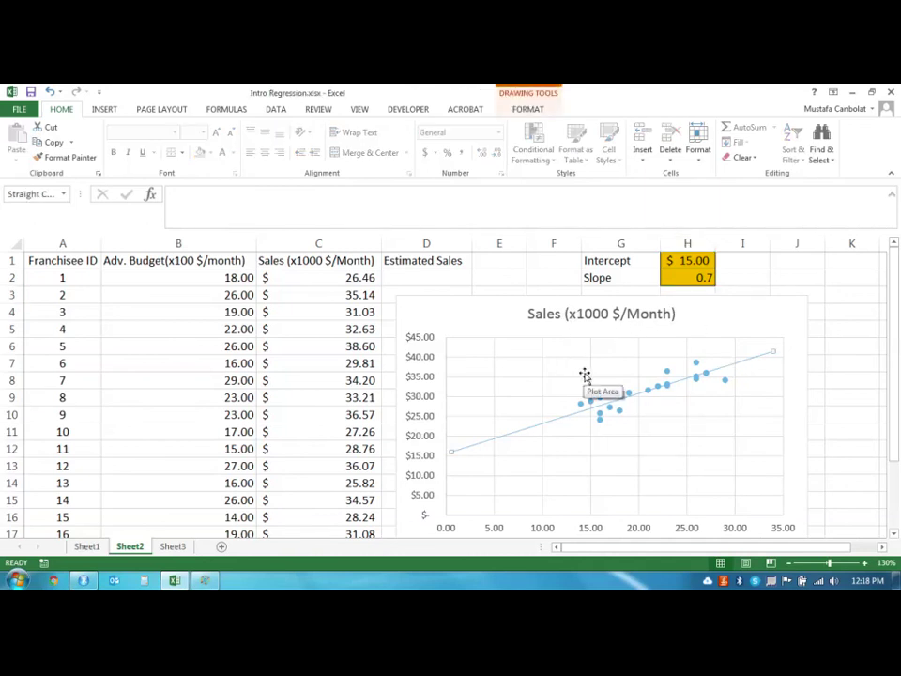
pyautogui.press('Delete')
pyautogui.moveTo(461, 297); pyautogui.dragTo(560, 303)
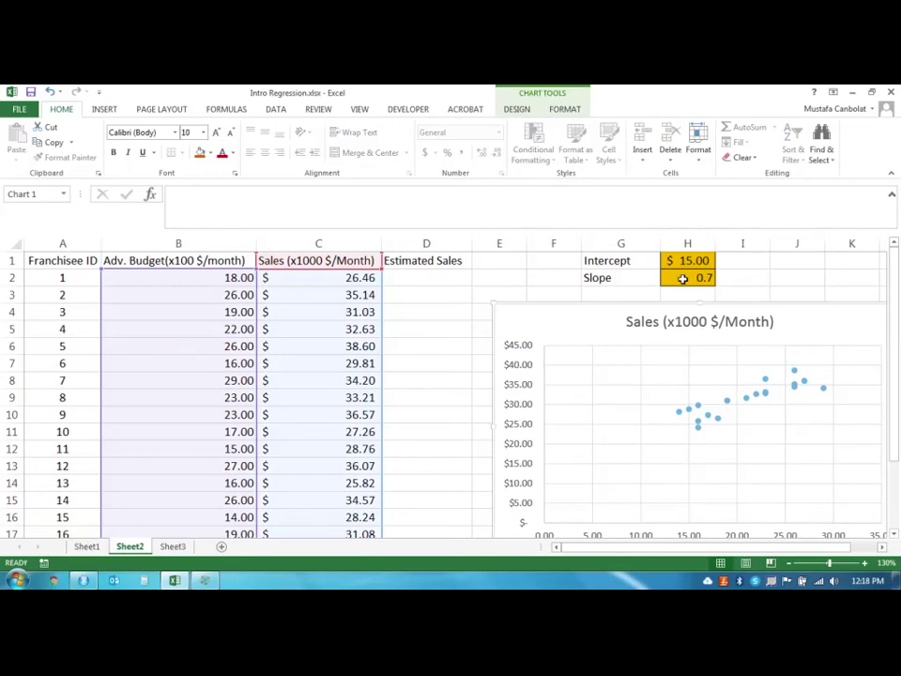
pyautogui.moveTo(690, 308)
pyautogui.mouseDown()
pyautogui.moveTo(758, 308)
pyautogui.moveTo(686, 319)
pyautogui.mouseUp()
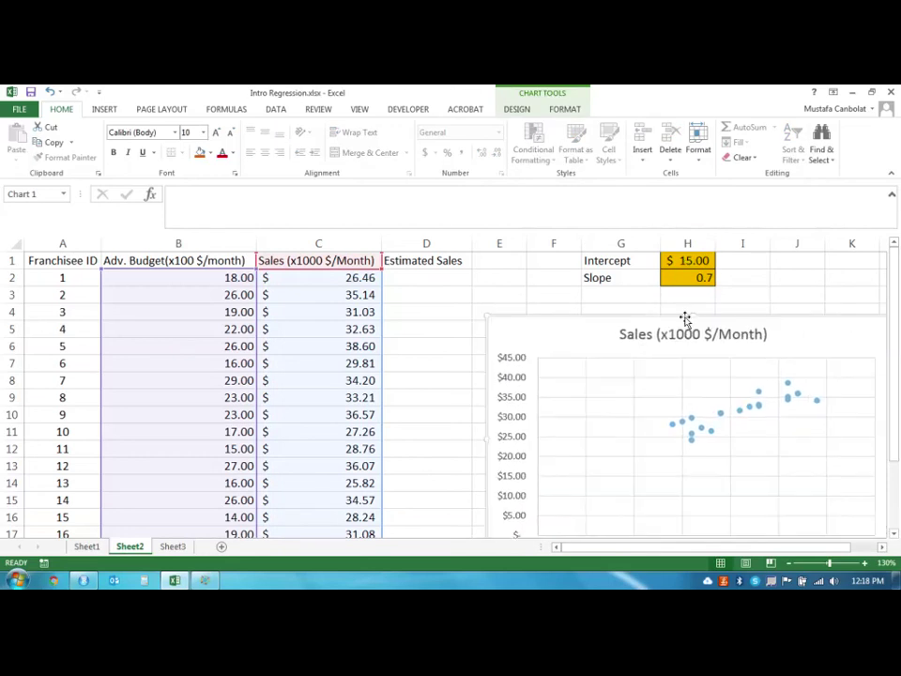
# Step: Delete the scatter chart and enter =H$1+H$2*B2 in D2, giving $27.60
pyautogui.press('Delete')
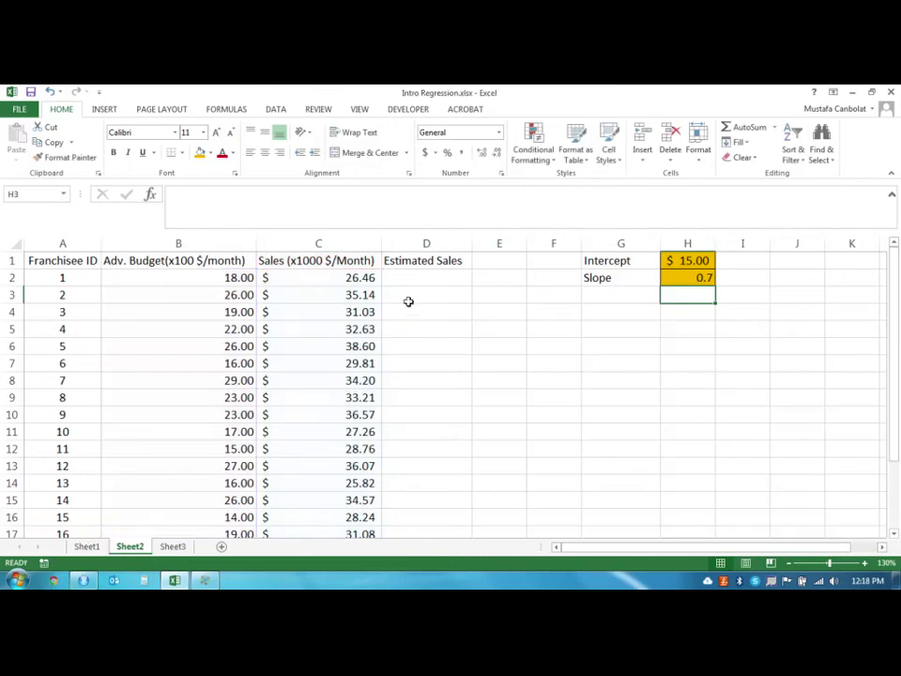
pyautogui.click(458, 282)
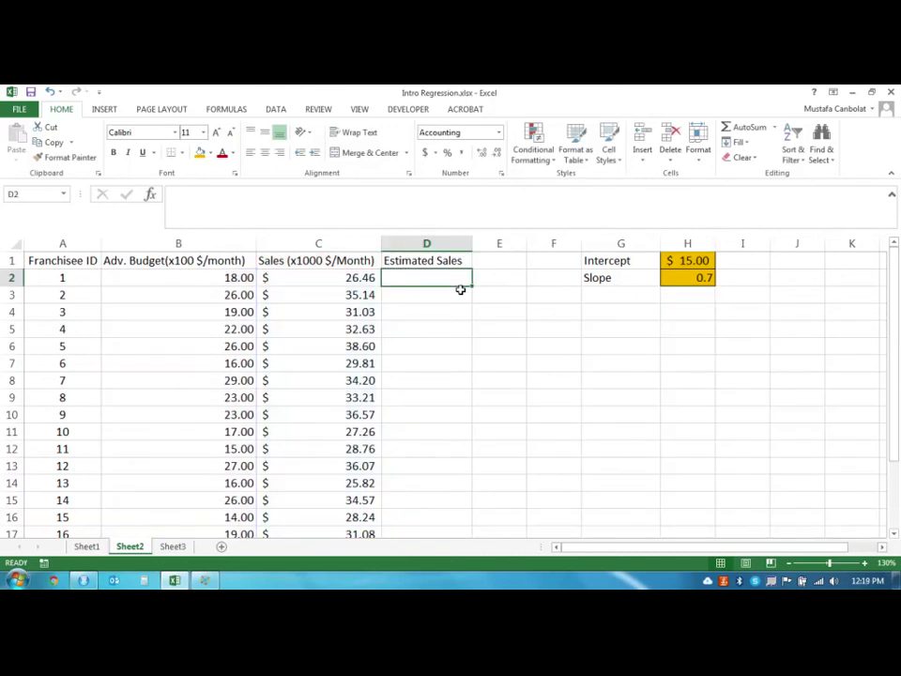
pyautogui.write('=')
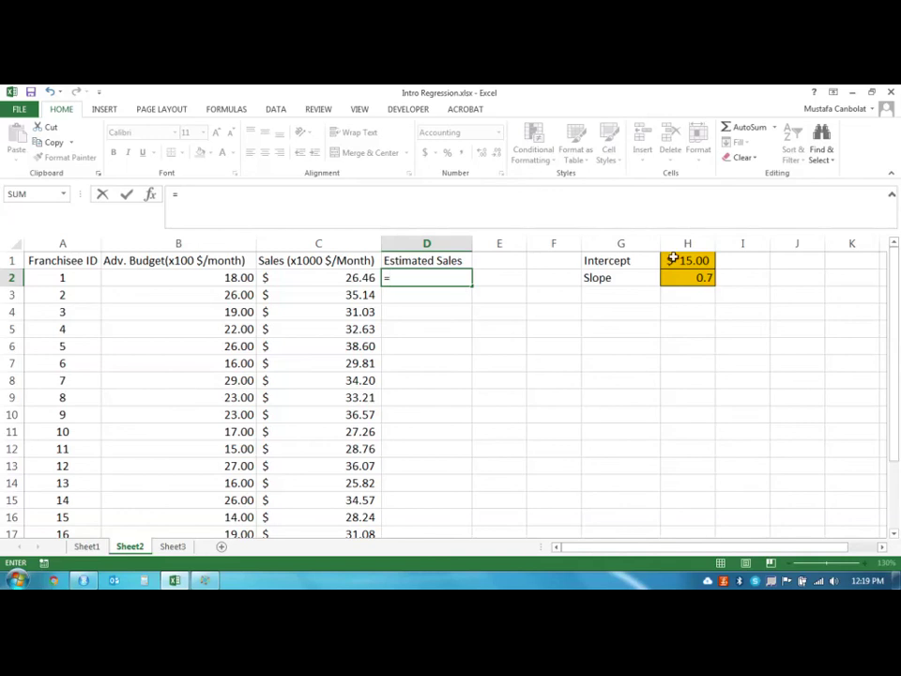
pyautogui.click(682, 261)
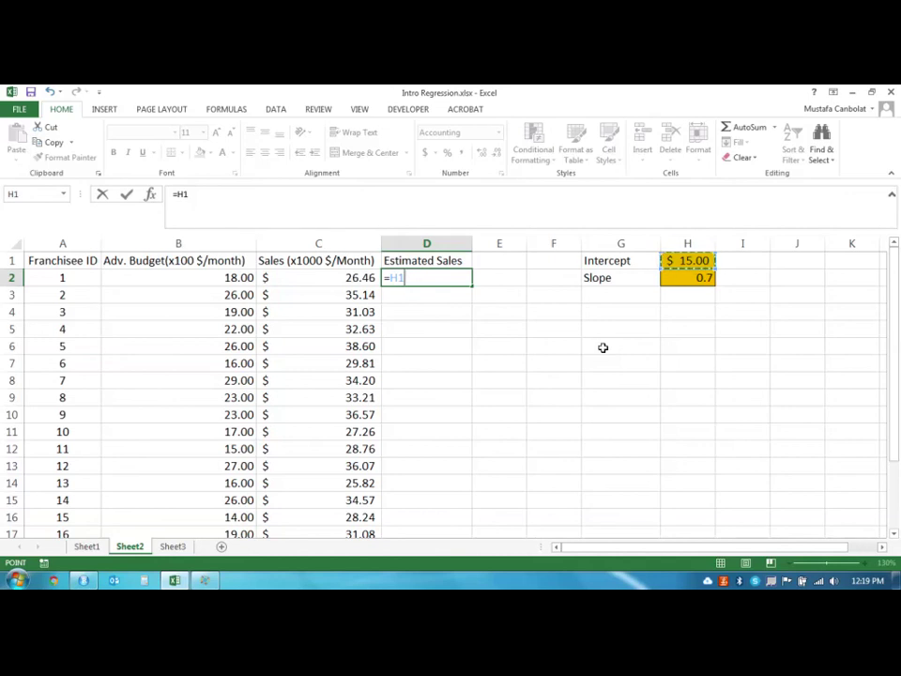
pyautogui.press('F4')
pyautogui.press('F4')
pyautogui.write('+')
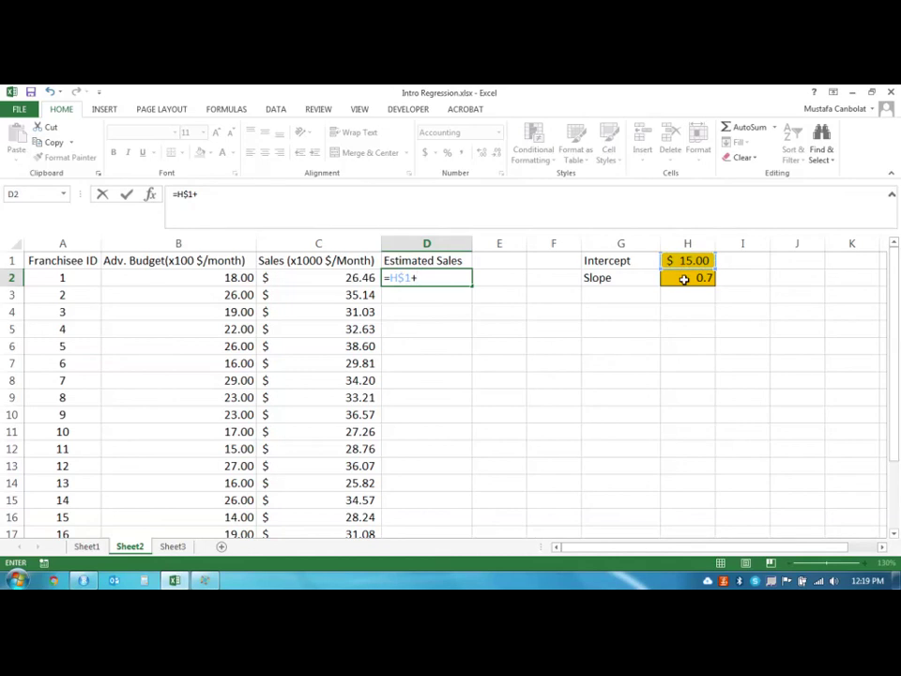
pyautogui.click(684, 278)
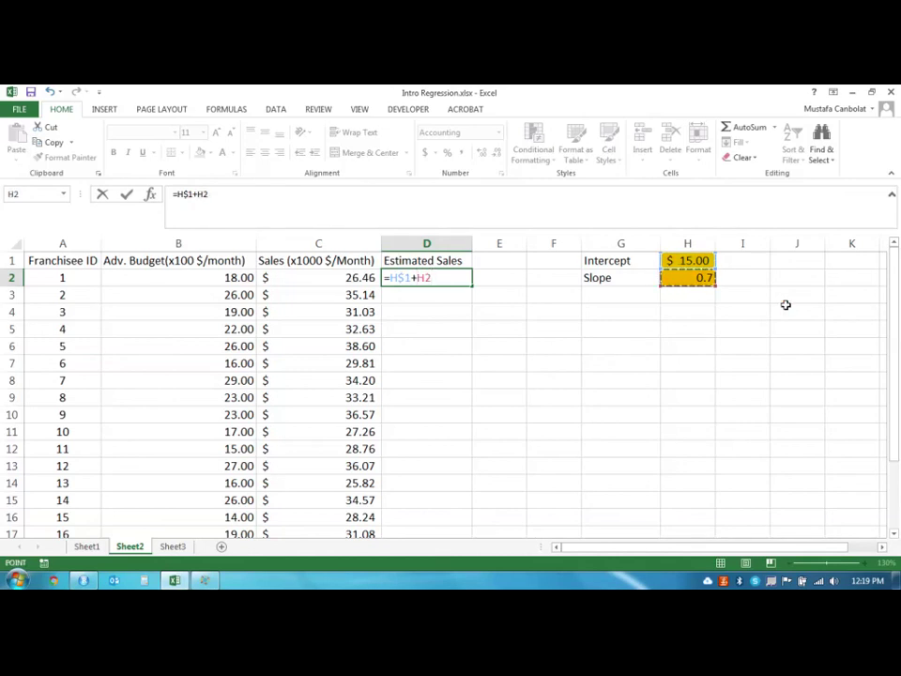
pyautogui.press('F4')
pyautogui.press('F4')
pyautogui.write('*')
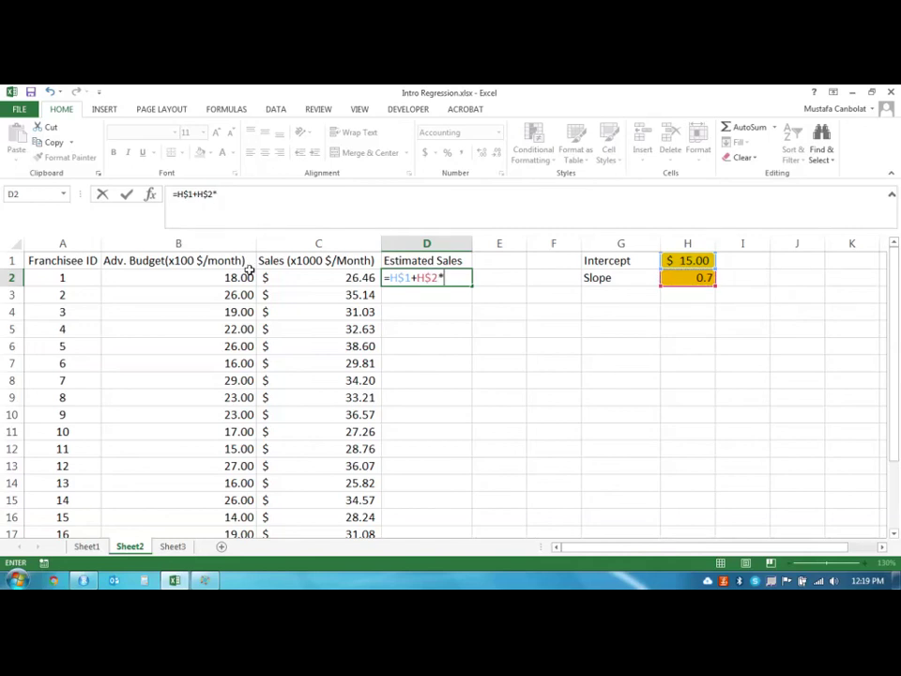
pyautogui.click(214, 277)
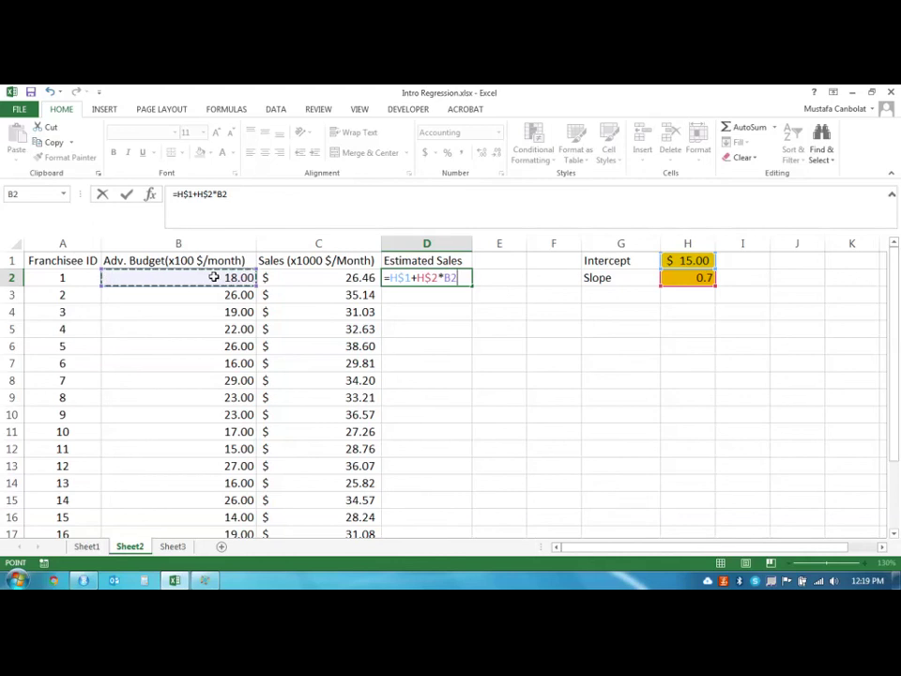
pyautogui.press('Return')
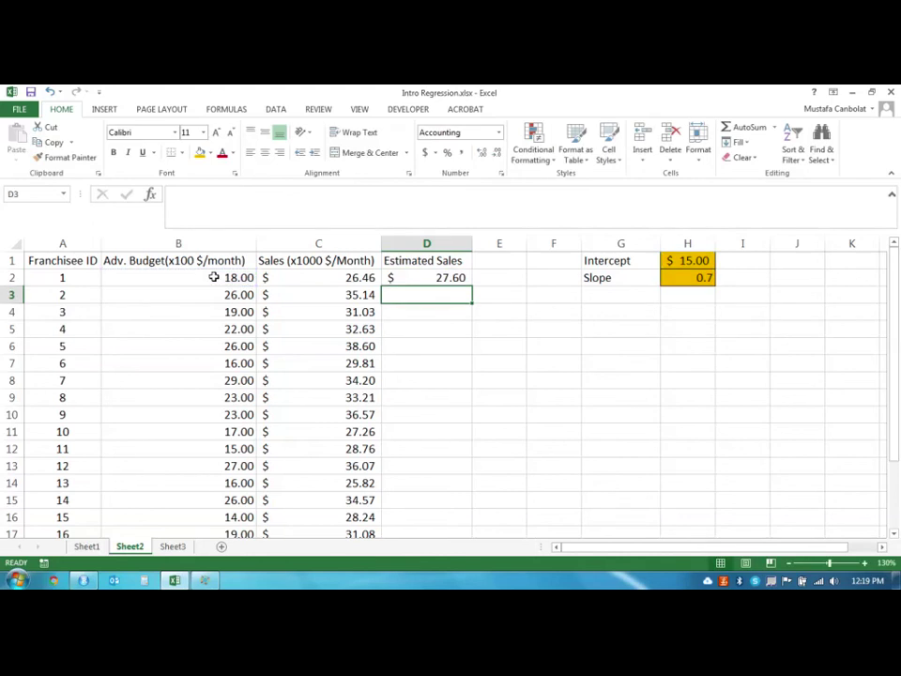
pyautogui.click(461, 274)
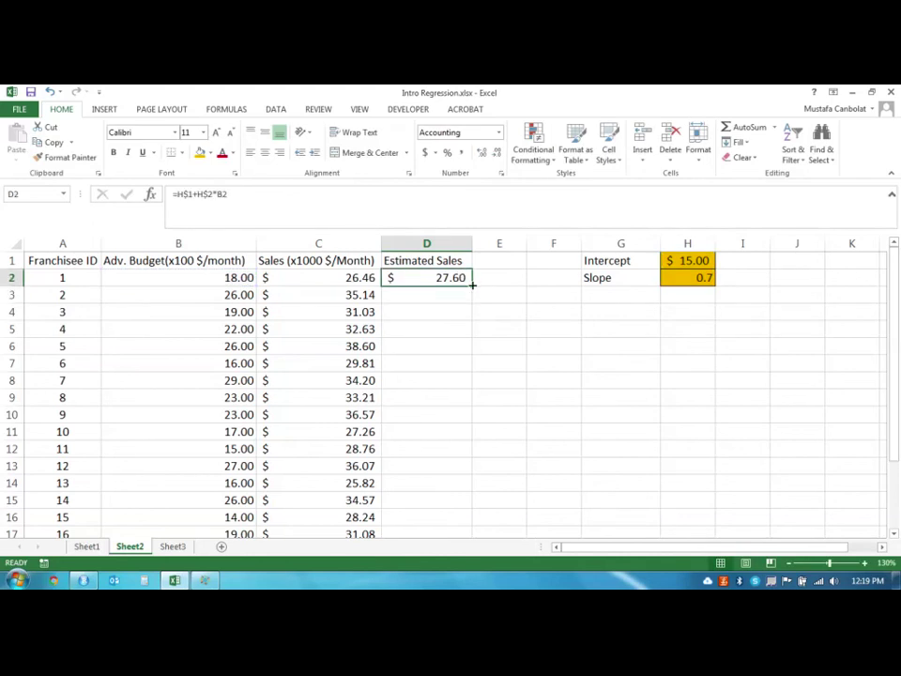
# Step: Fill the D2 formula down to row 21 and check the copied formula in D3
pyautogui.doubleClick(472, 285)
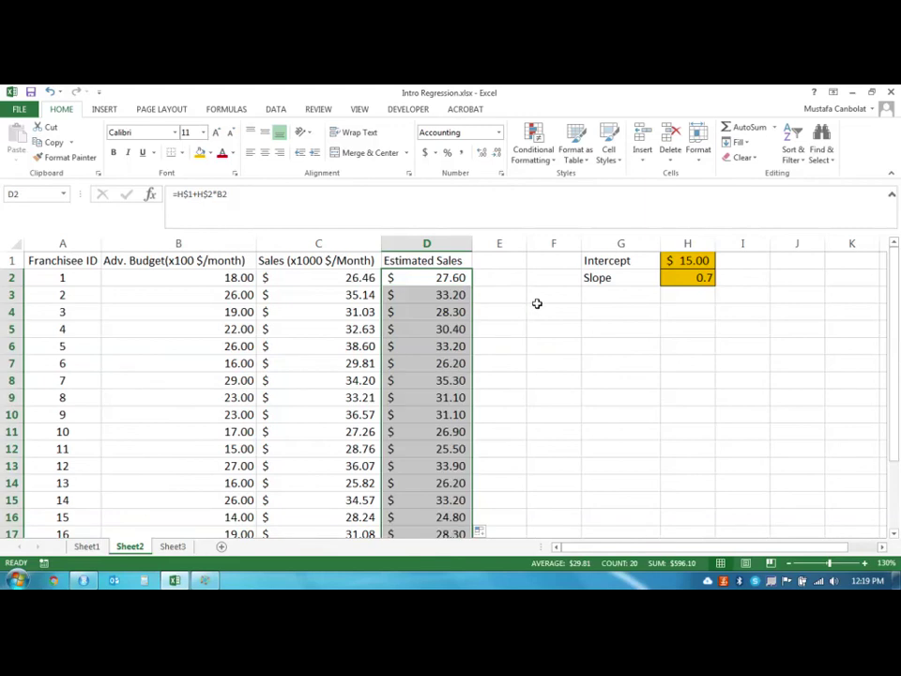
pyautogui.scroll(-4, 458, 345)
pyautogui.scroll(4, 458, 345)
pyautogui.doubleClick(436, 294)
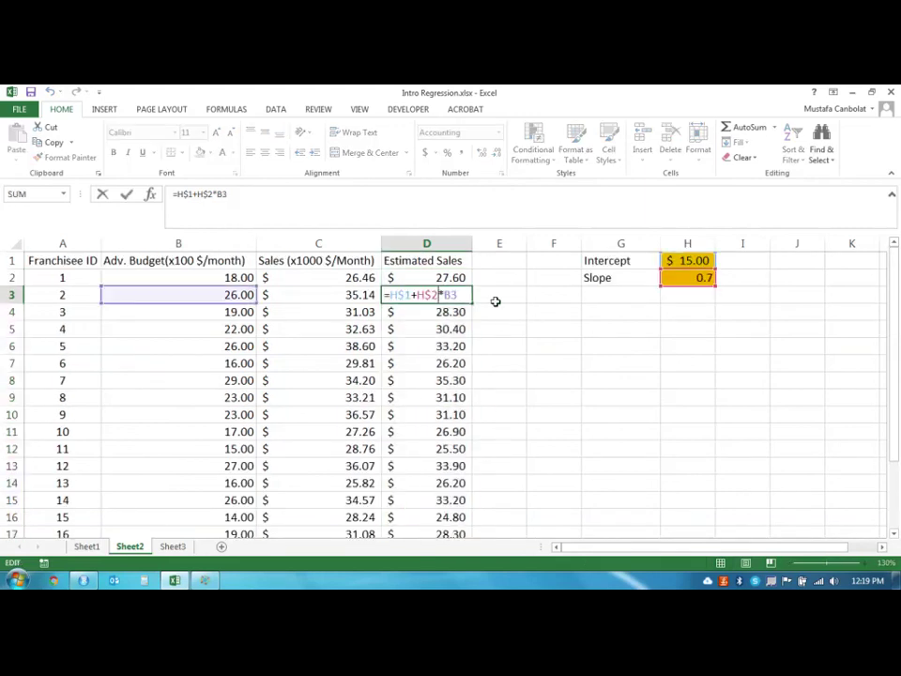
pyautogui.press('Return')
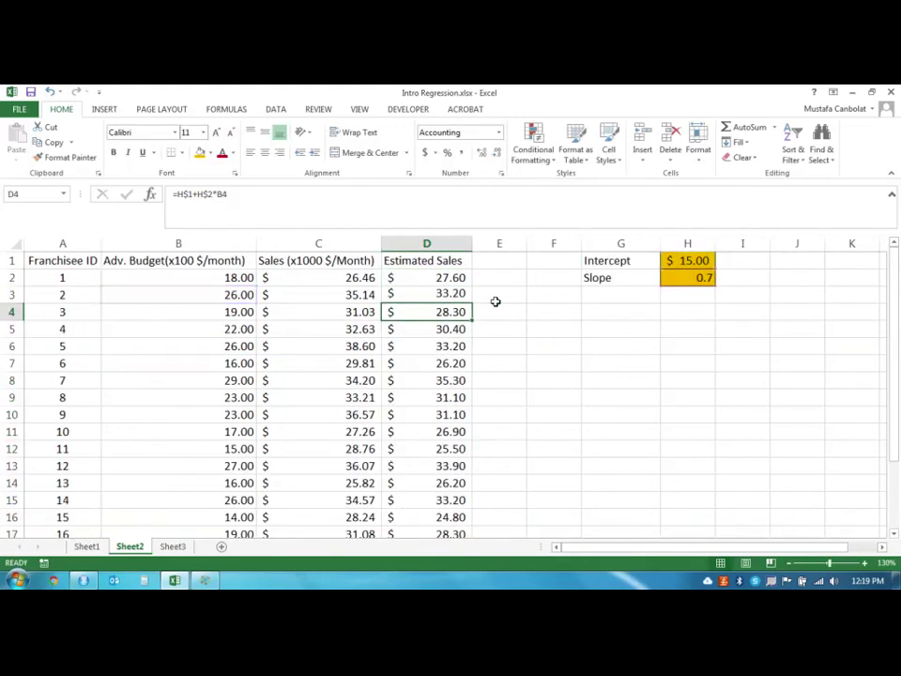
# Step: Select the budget, sales and estimated sales data B1:D21
pyautogui.click(356, 290)
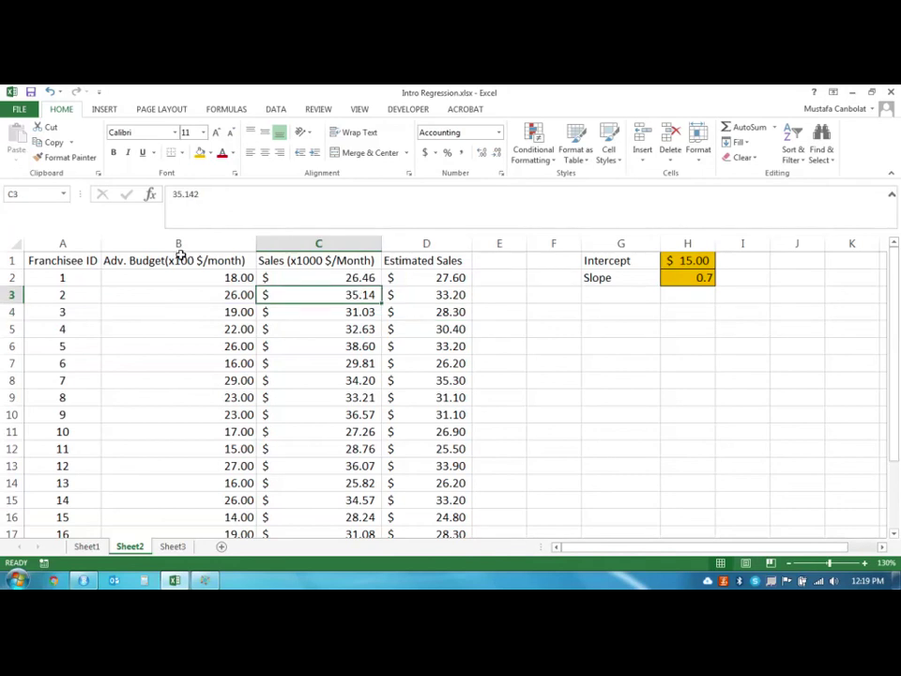
pyautogui.moveTo(161, 260); pyautogui.dragTo(428, 243)
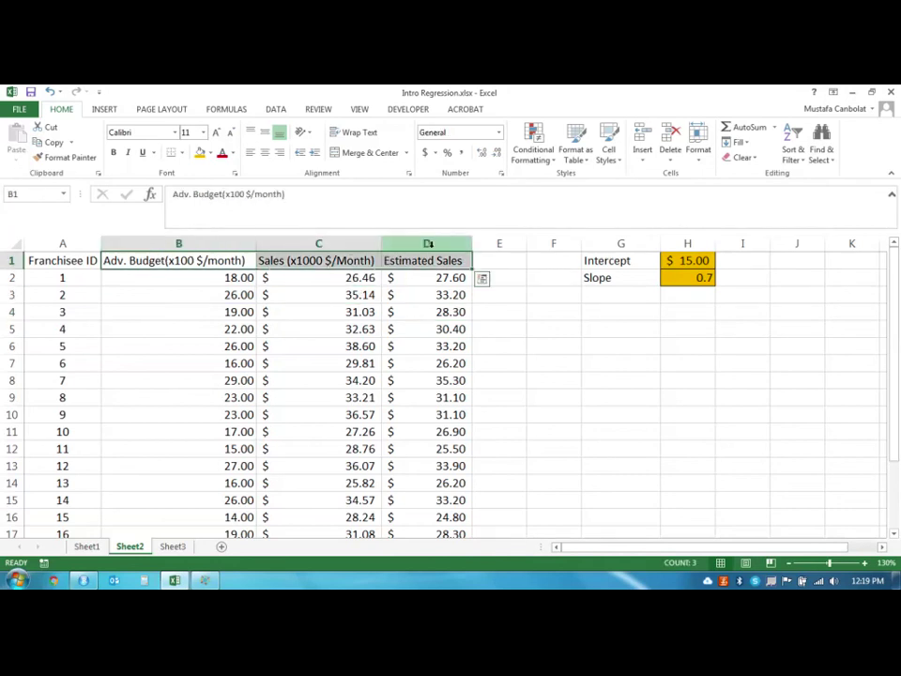
pyautogui.hotkey('ctrl', 'shift', 'Down')
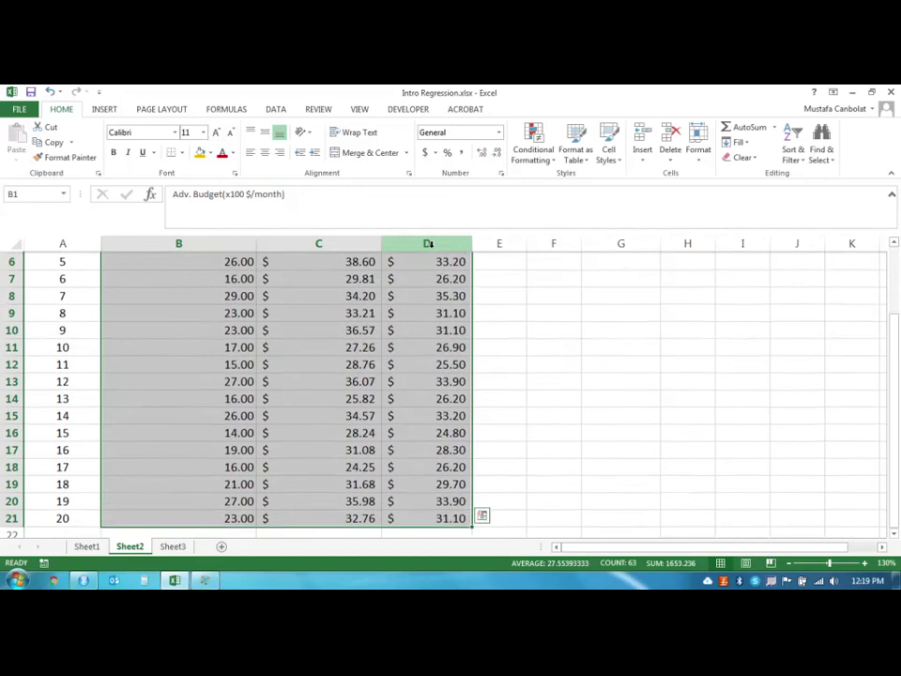
pyautogui.scroll(2, 414, 392)
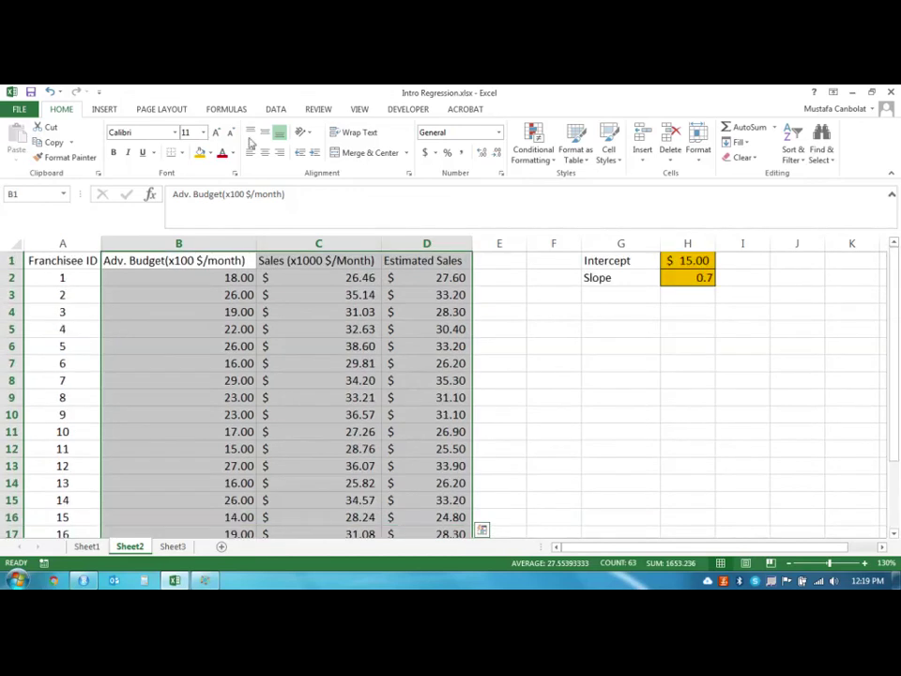
# Step: Insert a plain Scatter chart of B1:D21 and select its Estimated Sales series
pyautogui.click(104, 109)
pyautogui.click(444, 162)
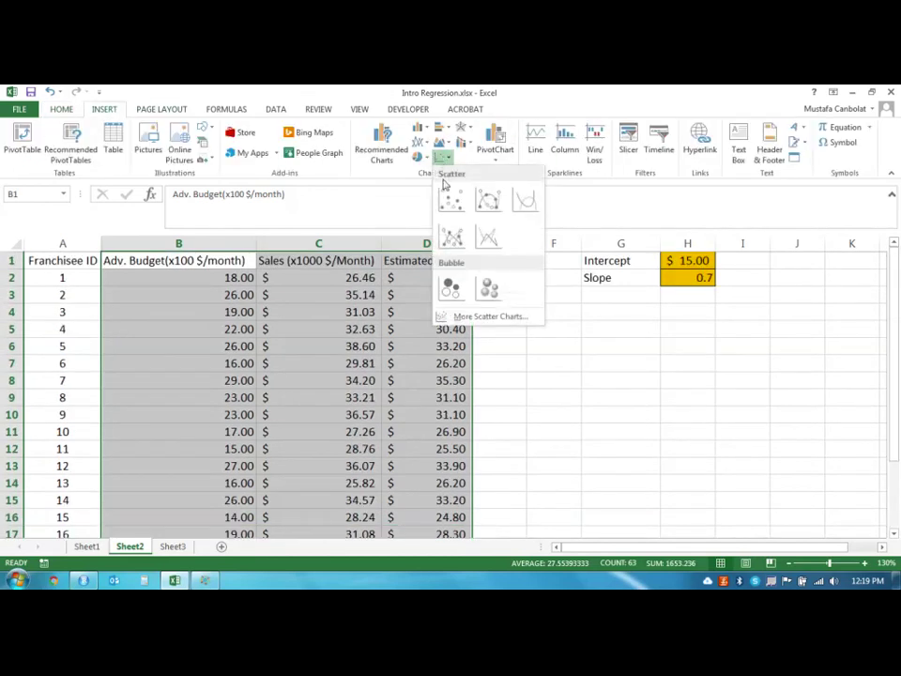
pyautogui.click(445, 195)
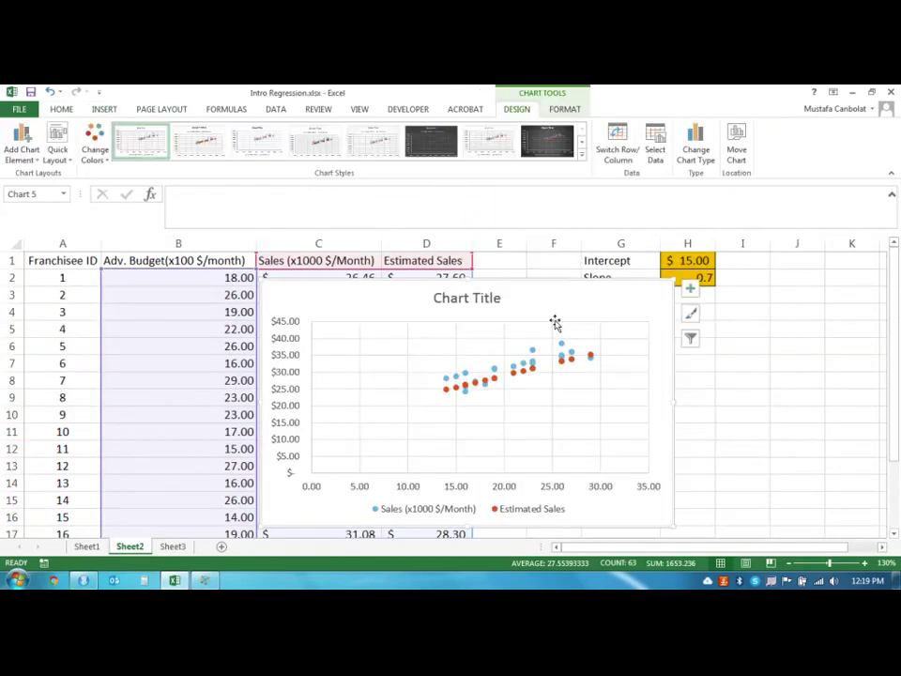
pyautogui.moveTo(493, 380)
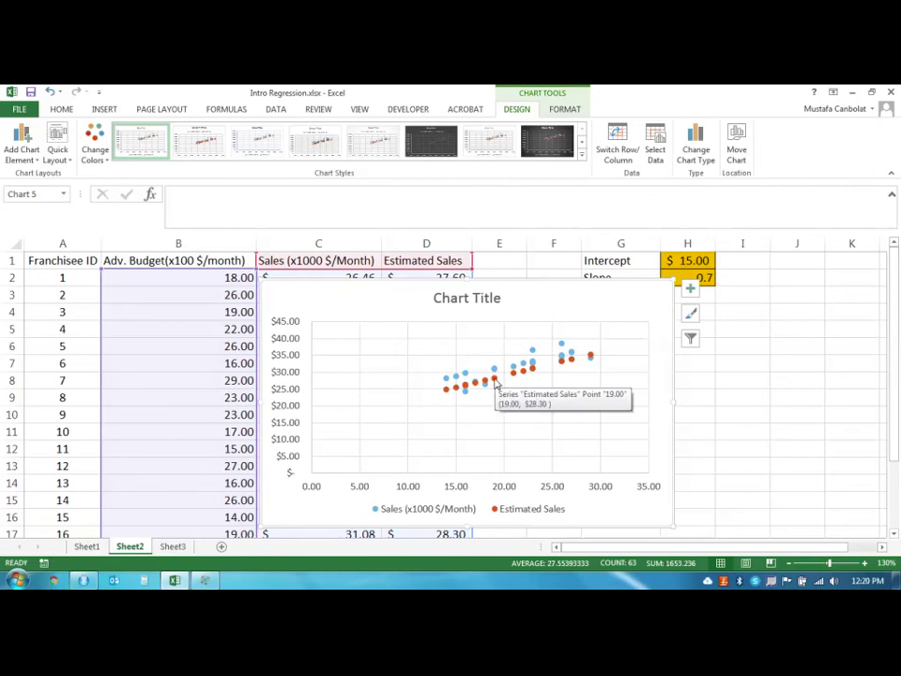
pyautogui.click(494, 379)
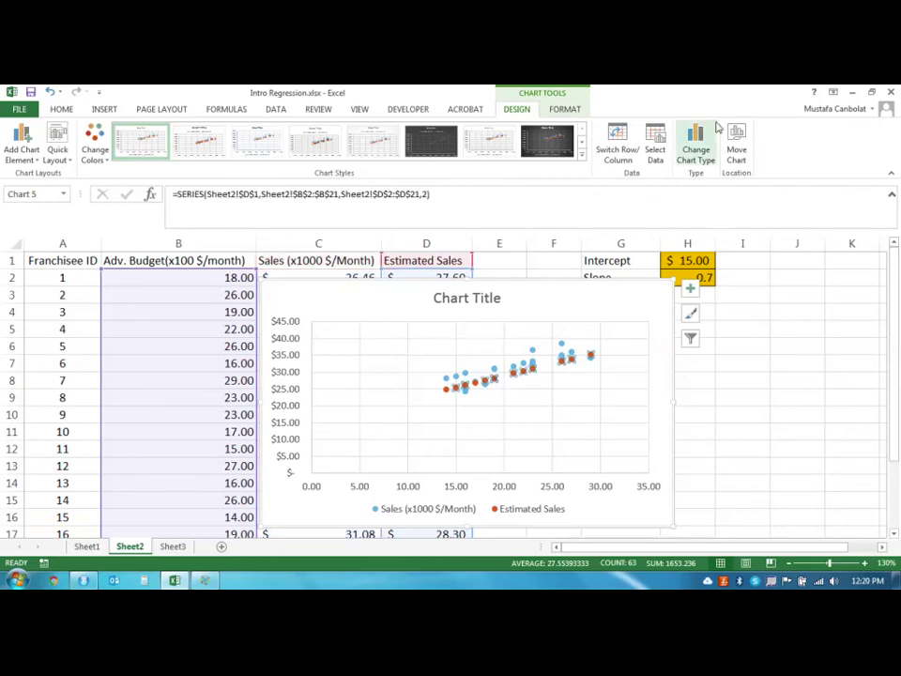
pyautogui.click(695, 145)
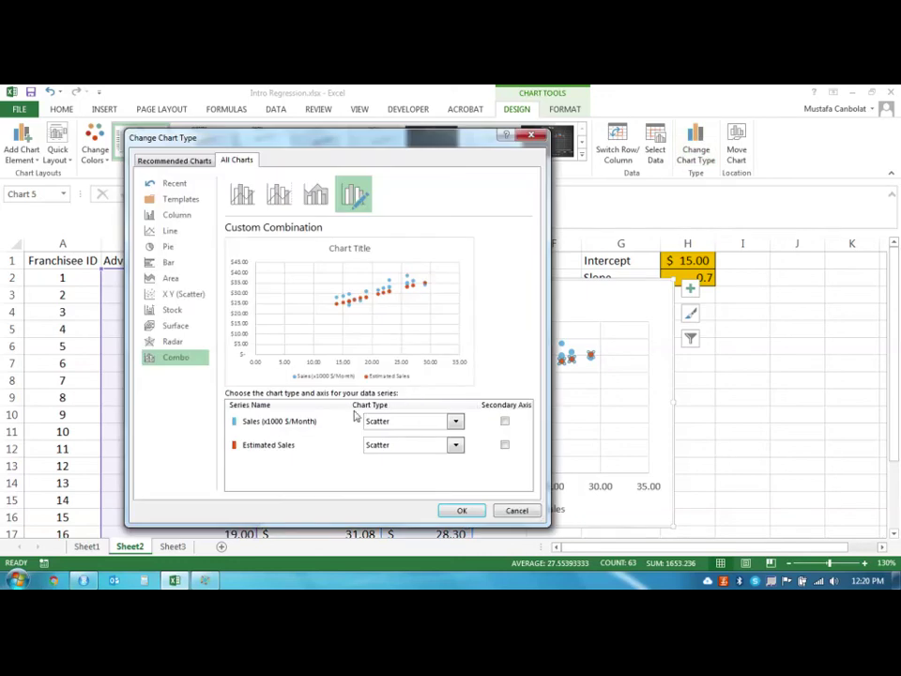
# Step: Make it a Combo chart with Estimated Sales as Scatter with Smooth Lines
pyautogui.click(394, 447)
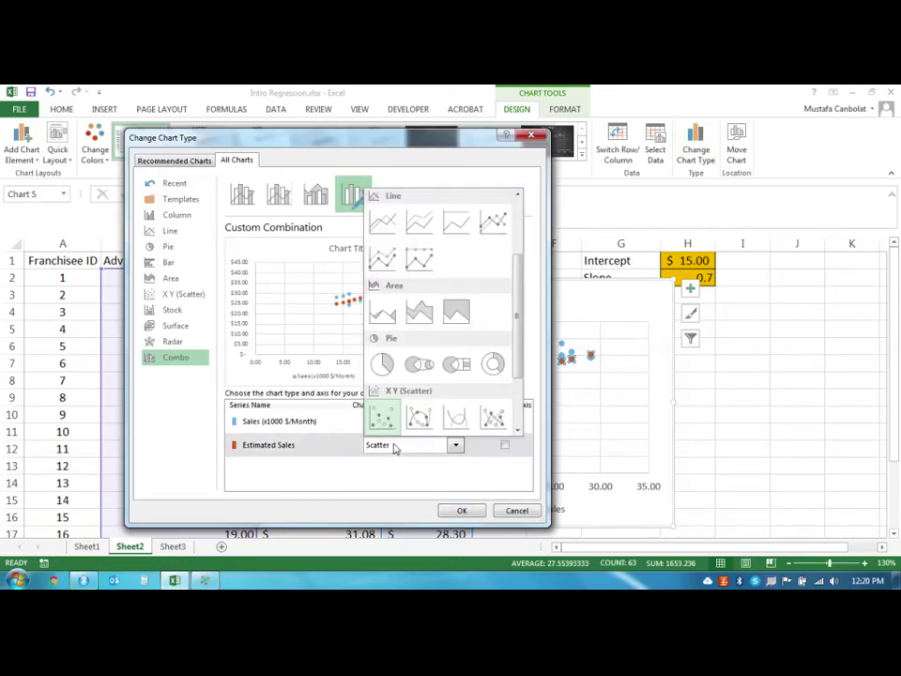
pyautogui.click(458, 419)
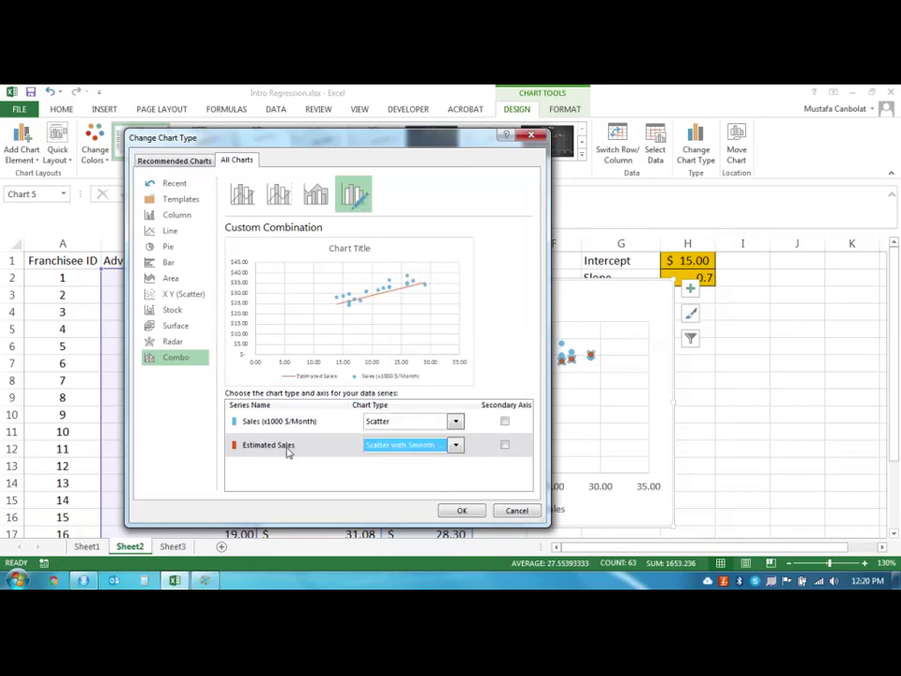
pyautogui.click(460, 508)
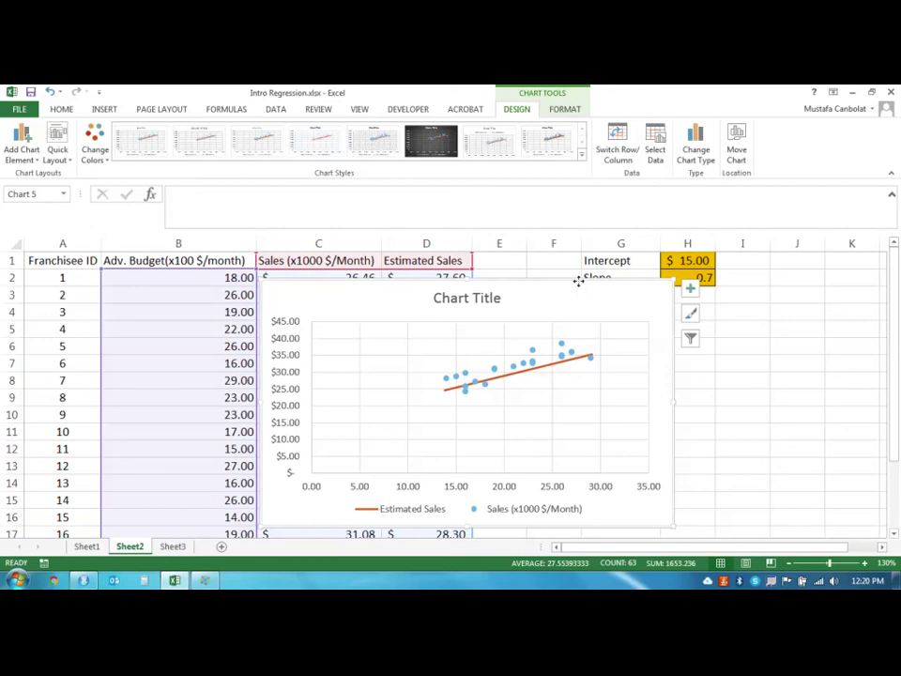
# Step: Move the combo chart beside column F so the budget, sales and estimate columns are uncovered
pyautogui.moveTo(578, 280); pyautogui.dragTo(806, 310)
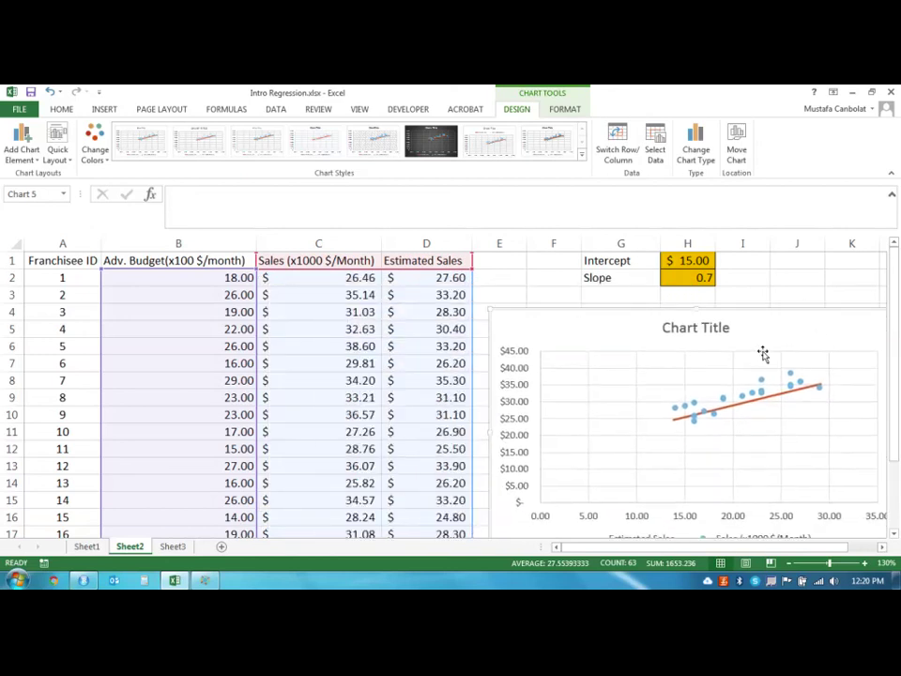
pyautogui.moveTo(674, 311); pyautogui.dragTo(721, 296)
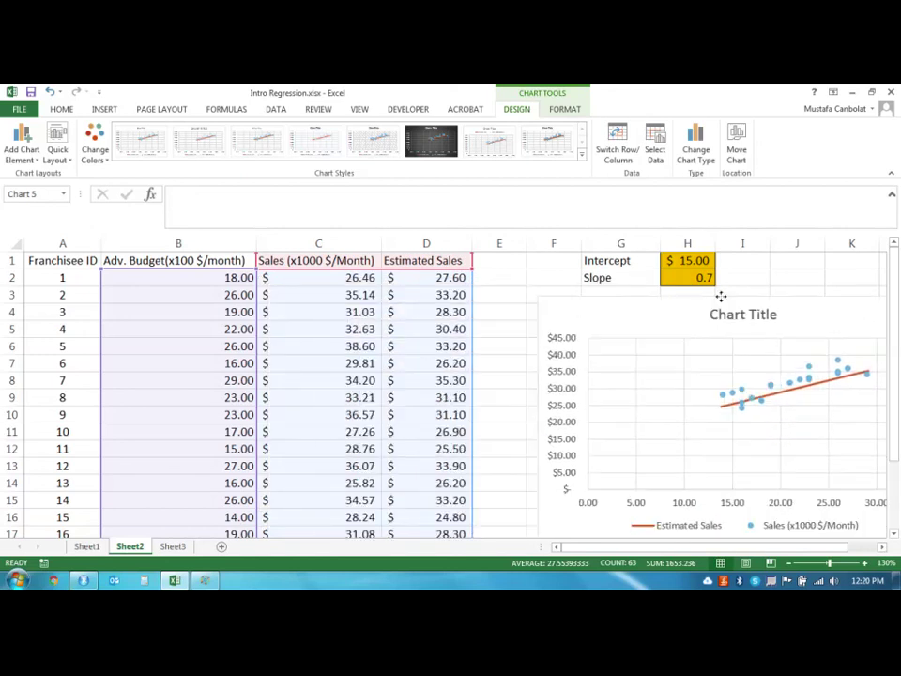
pyautogui.doubleClick(719, 314)
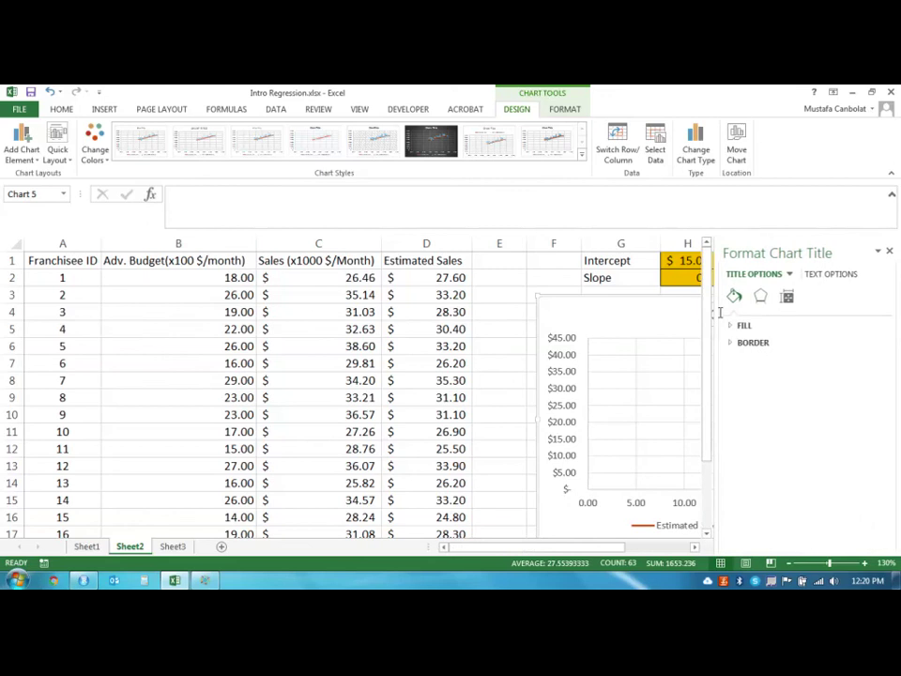
pyautogui.click(706, 315)
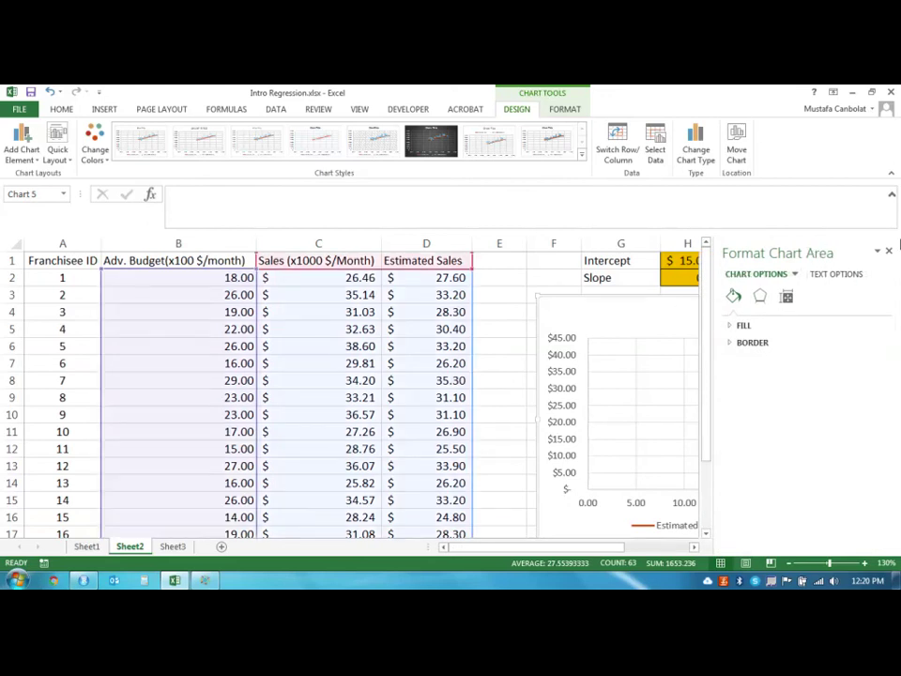
pyautogui.click(888, 250)
pyautogui.click(743, 315)
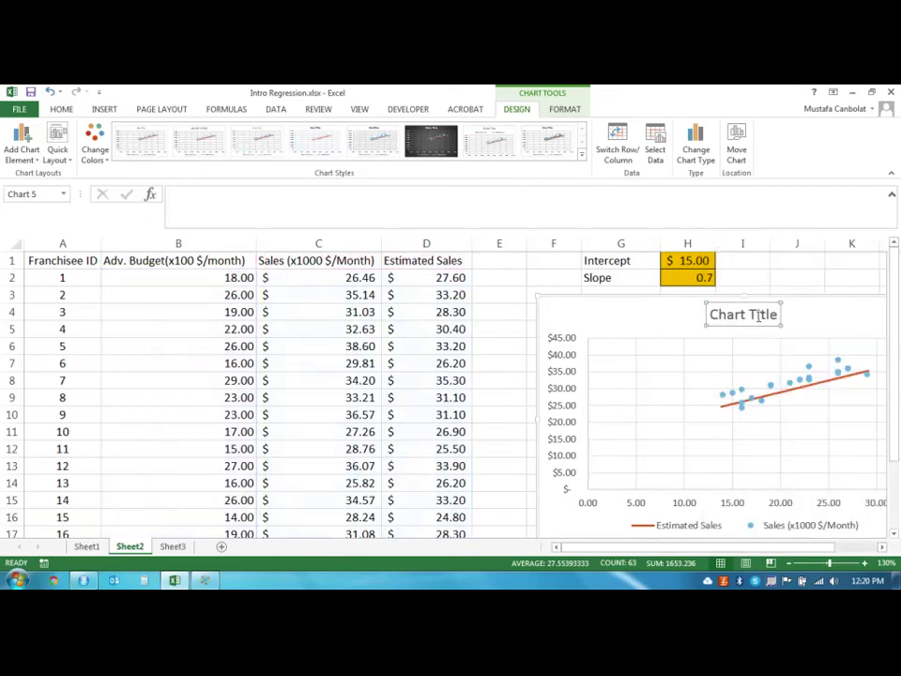
# Step: Replace the chart's placeholder title with 'Adv. vs Sales', fixing a mistyped 'Budget vs' along the way
pyautogui.tripleClick(743, 315)
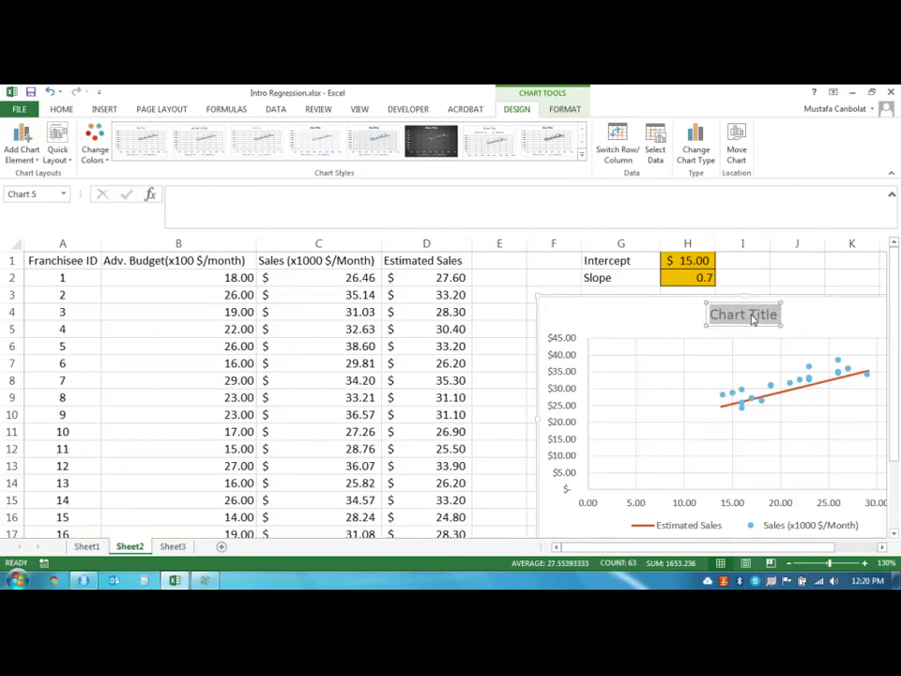
pyautogui.write('Budget vs')
pyautogui.press('BackSpace')
pyautogui.press('BackSpace')
pyautogui.press('BackSpace')
pyautogui.press('BackSpace')
pyautogui.press('BackSpace')
pyautogui.press('BackSpace')
pyautogui.press('BackSpace')
pyautogui.press('BackSpace')
pyautogui.press('BackSpace')
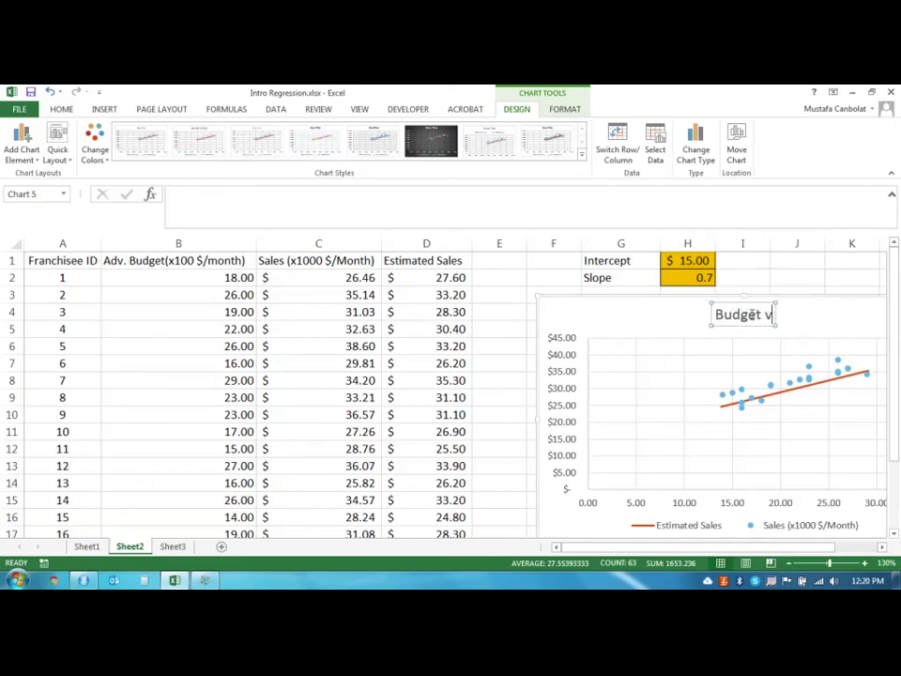
pyautogui.write('Adv')
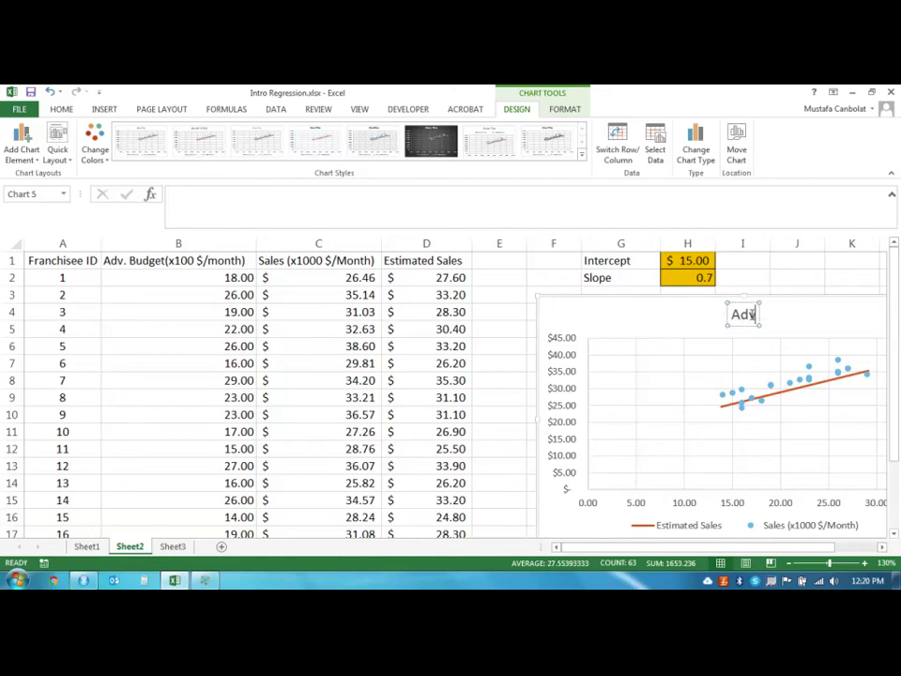
pyautogui.write('. vs Sales')
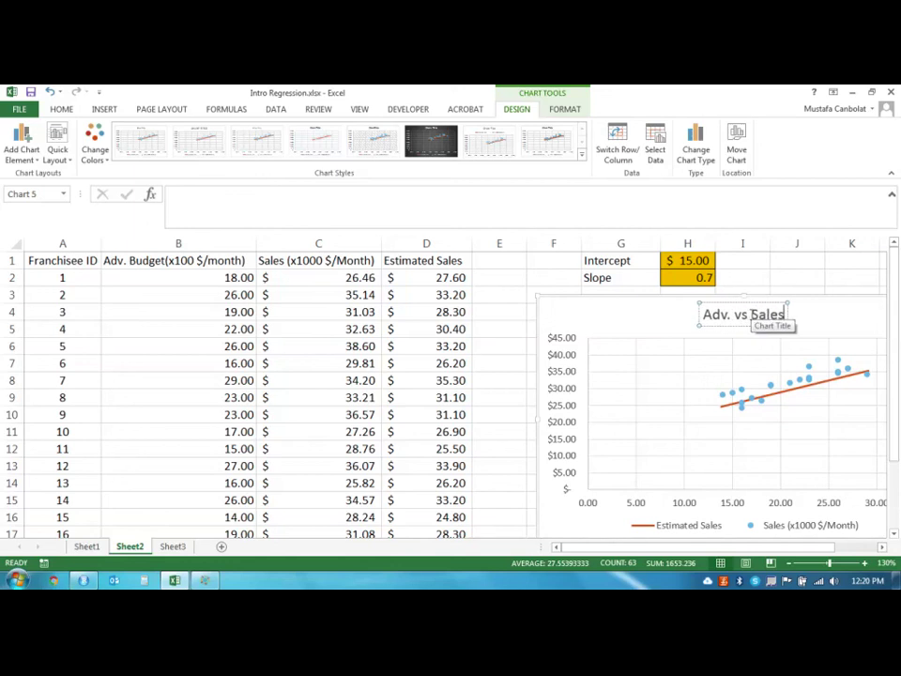
pyautogui.click(756, 273)
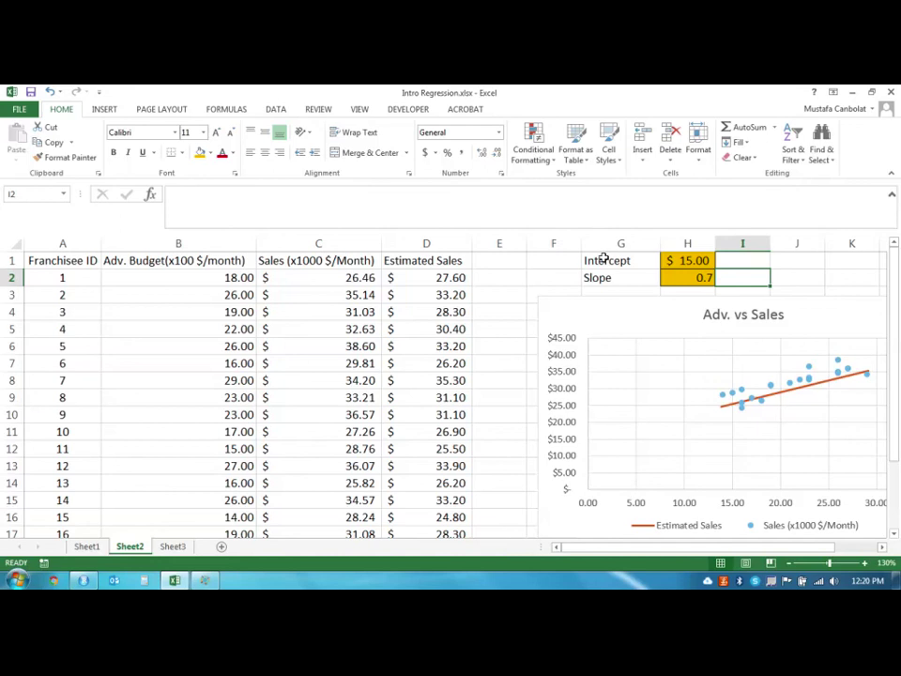
pyautogui.click(799, 263)
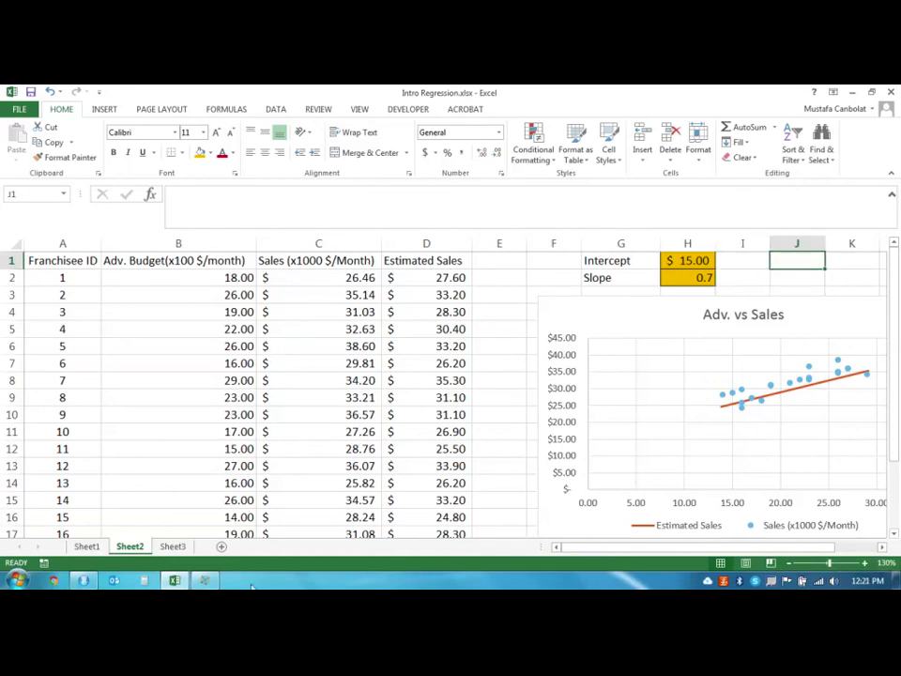
pyautogui.click(204, 580)
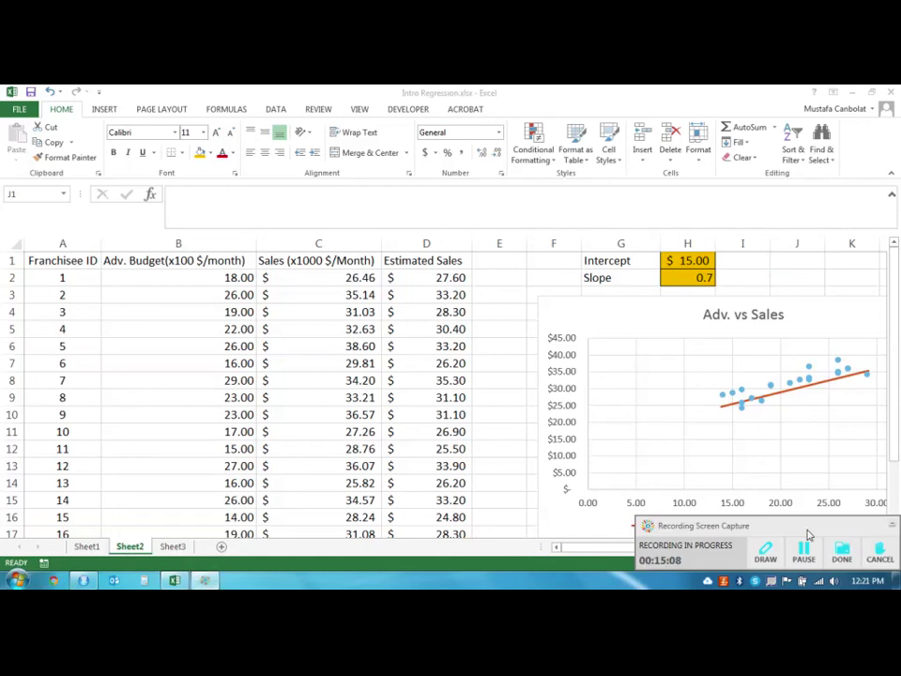